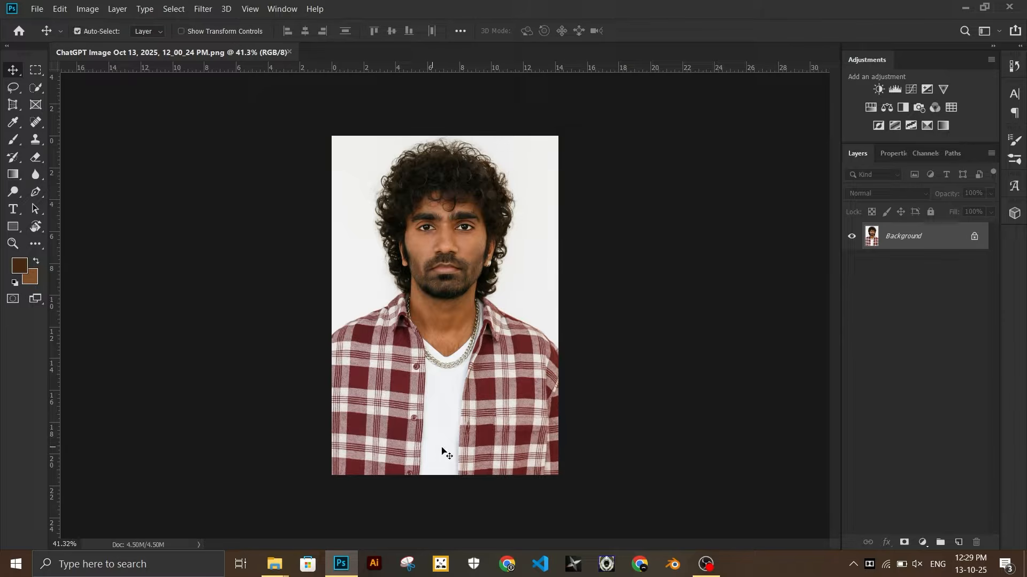
# - Unlock the background layer and crop away the lower part of the front portrait to about 1024 × 1224 px
pyautogui.keyDown('alt'); pyautogui.scroll(-1, 488, 219); pyautogui.keyUp('alt')
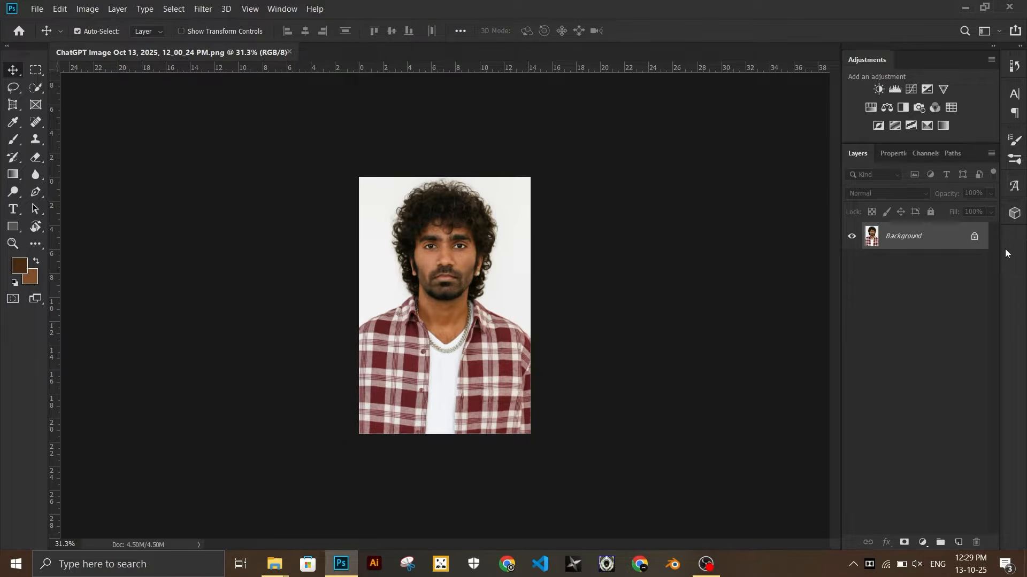
pyautogui.click(975, 238)
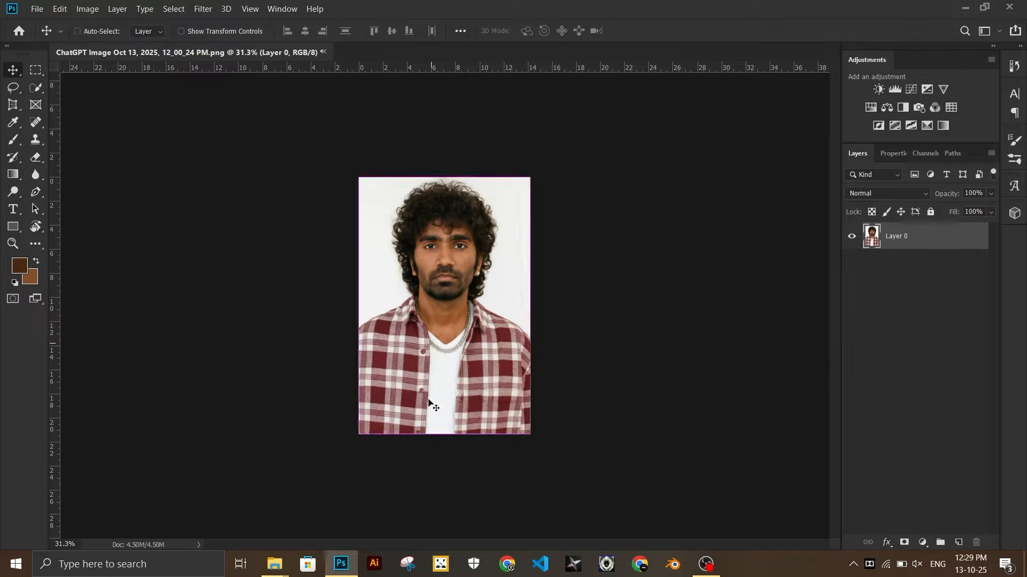
pyautogui.hotkey('ctrl', 't')
pyautogui.moveTo(445, 434); pyautogui.dragTo(463, 556)
pyautogui.click(643, 31)
# - Move the placed side-profile photo down to Y 990.29 px so the whole hairstyle fits the canvas, and commit the transform
pyautogui.keyDown('alt'); pyautogui.scroll(4, 415, 194); pyautogui.keyUp('alt')
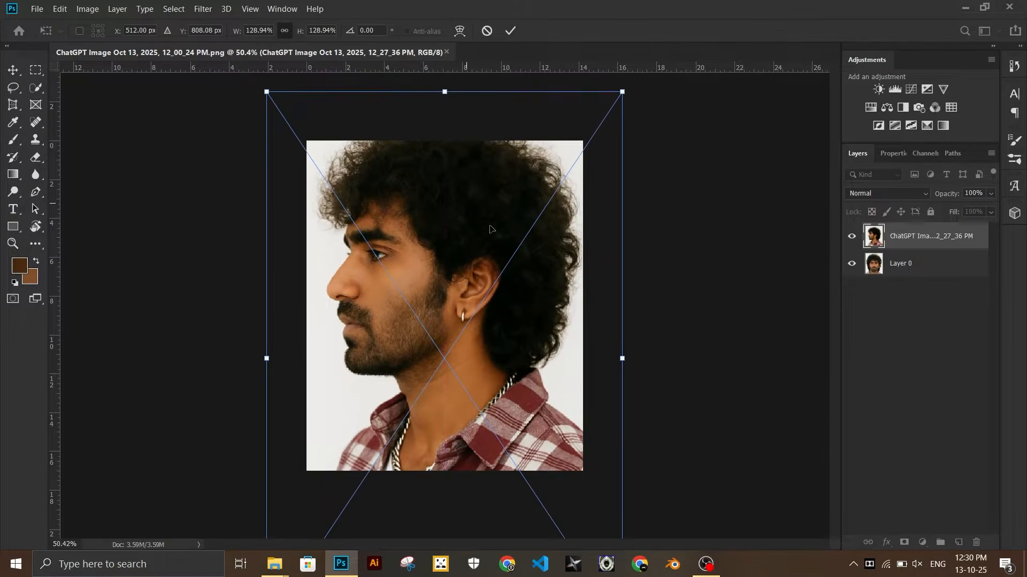
pyautogui.moveTo(497, 257); pyautogui.dragTo(498, 301)
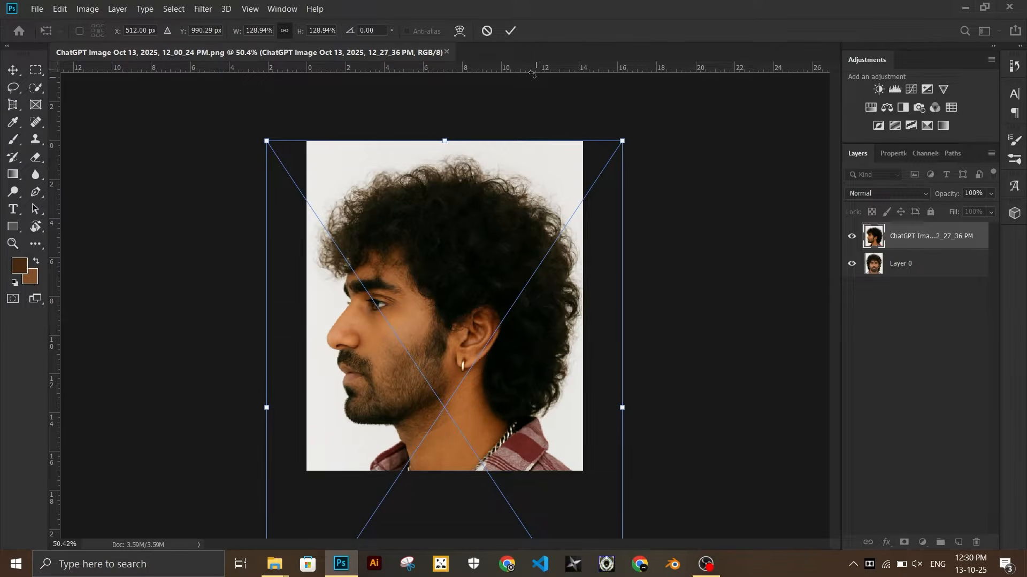
pyautogui.click(508, 30)
pyautogui.press('m')
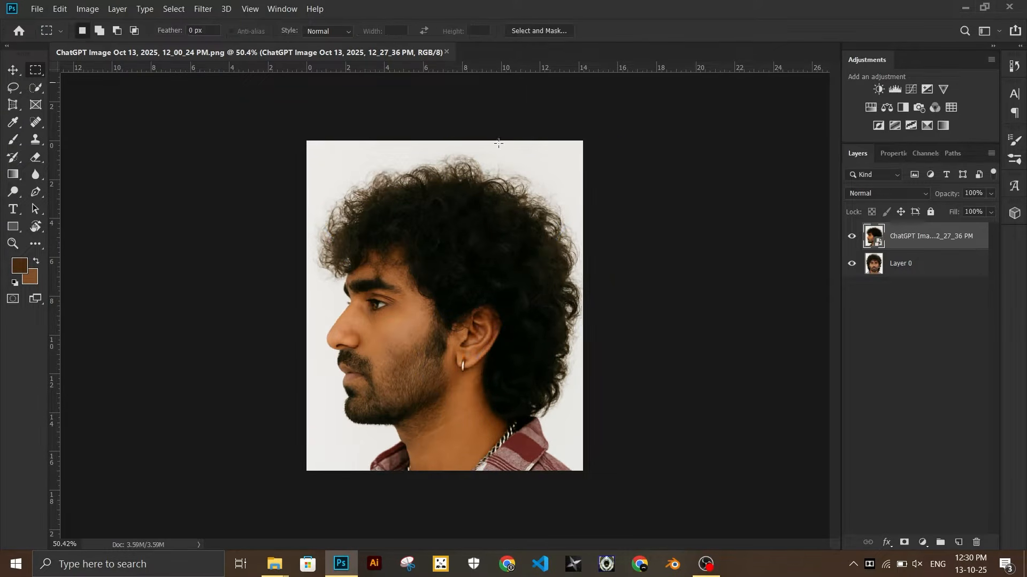
# - Export the cropped side-profile image as a PNG
pyautogui.click(35, 10)
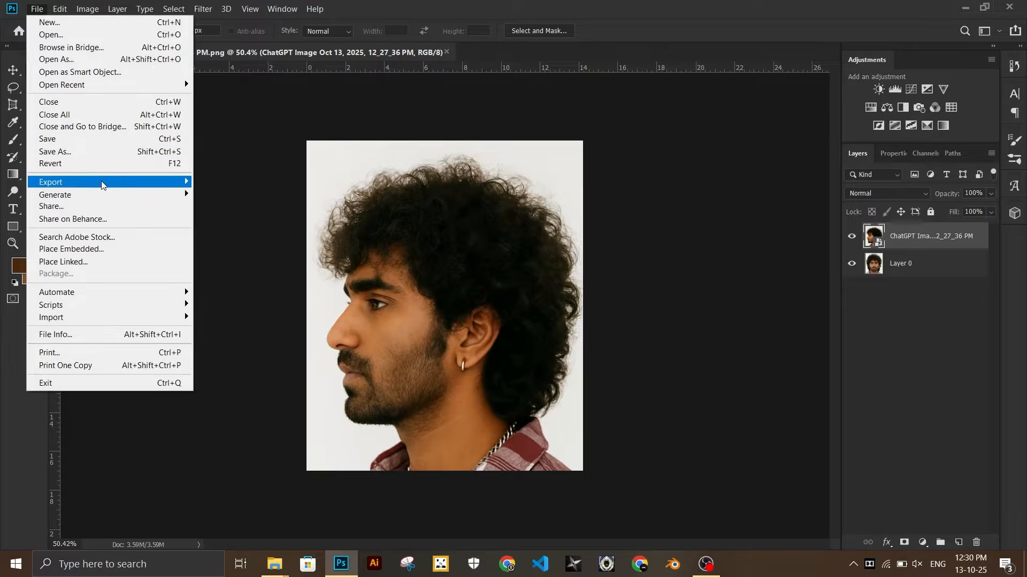
pyautogui.moveTo(103, 183)
pyautogui.click(206, 182)
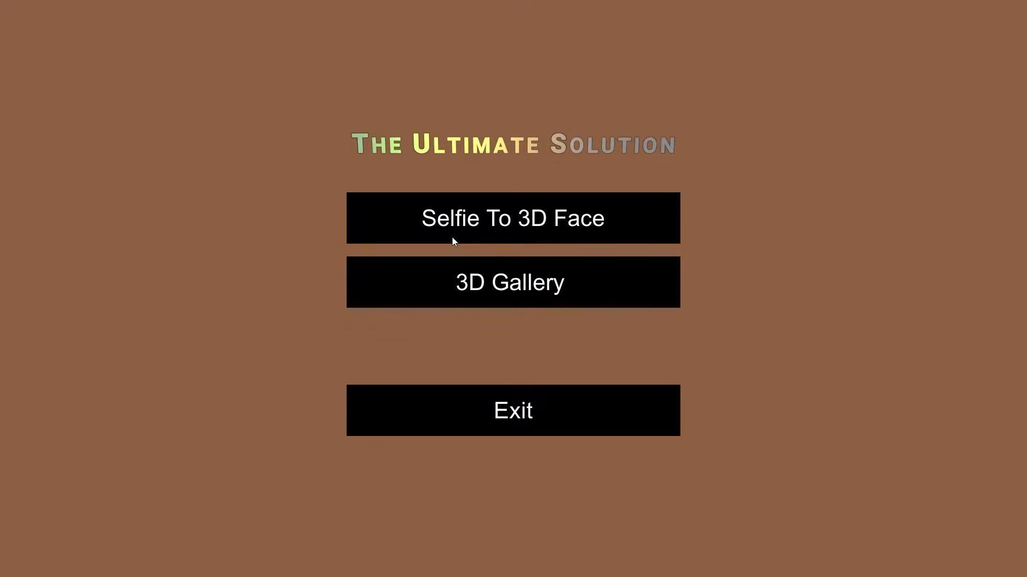
# - Open Selfie To 3D Face in the face generator and load the front-view portrait PNG, keeping type 3D Face 1
pyautogui.click(451, 236)
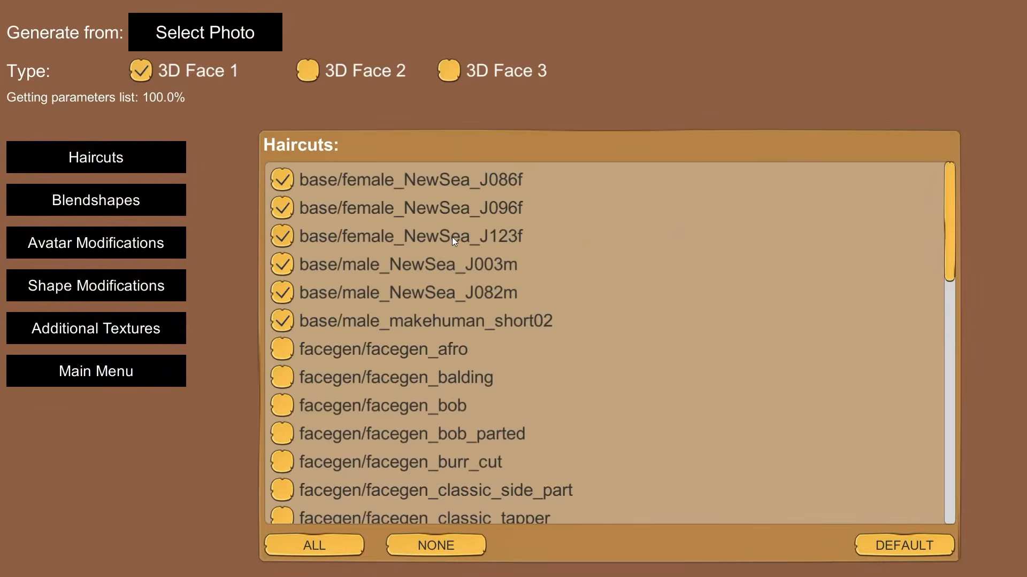
pyautogui.click(205, 33)
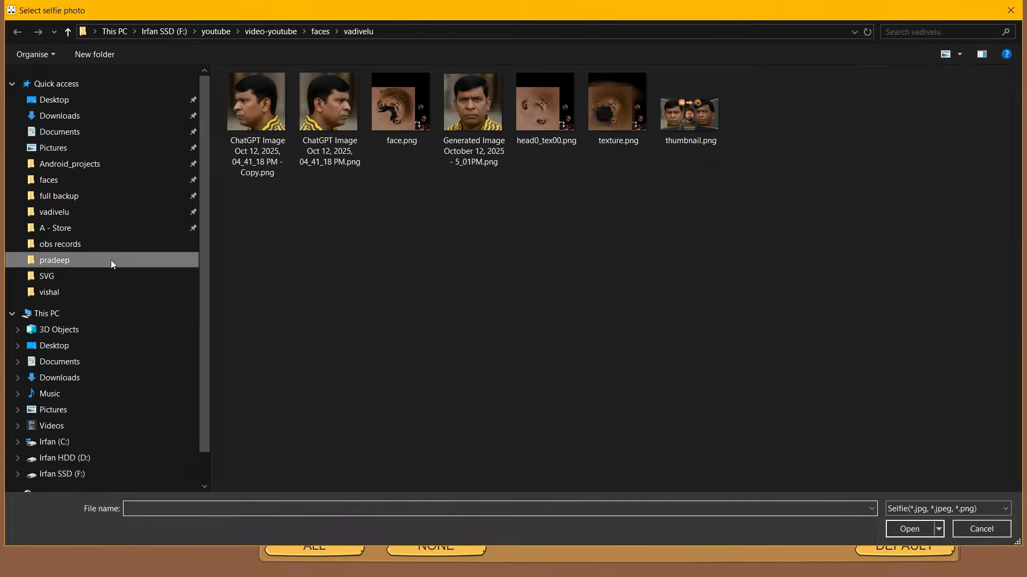
pyautogui.click(111, 260)
pyautogui.doubleClick(265, 109)
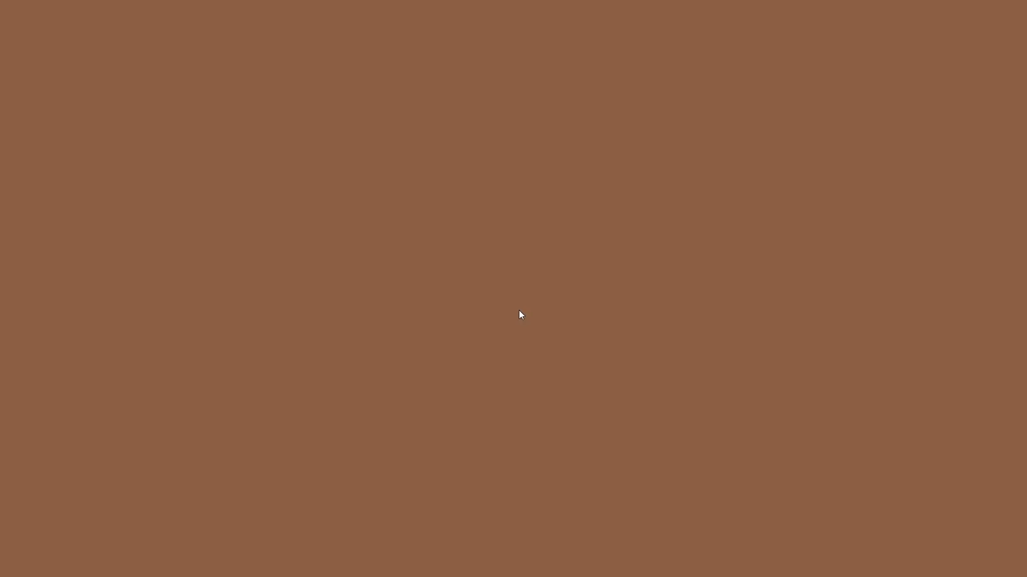
pyautogui.moveTo(549, 384); pyautogui.dragTo(41, 407)
pyautogui.moveTo(522, 313); pyautogui.dragTo(518, 314)
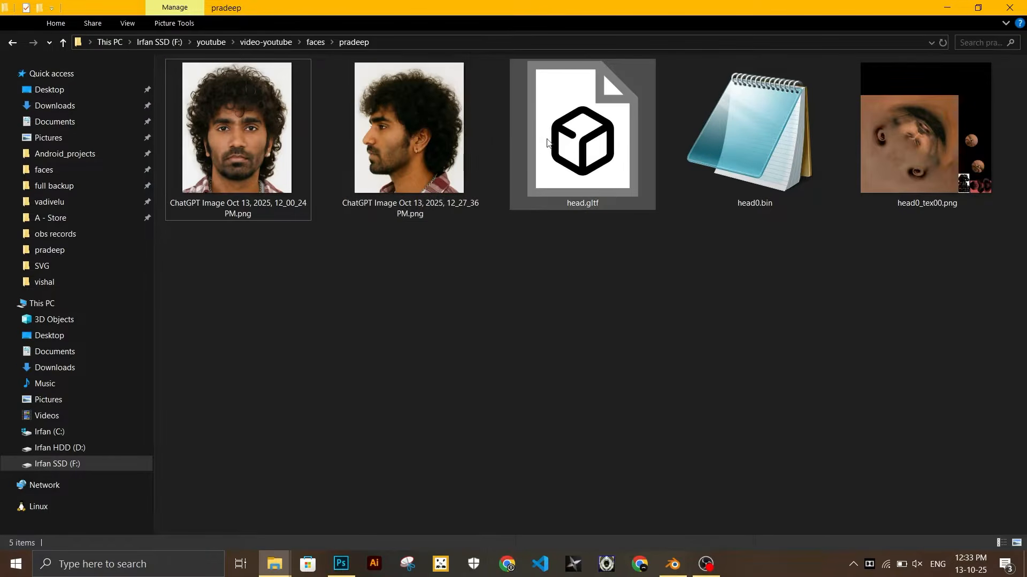
# - Bring head.gltf from File Explorer into the Blender scene and import it as glTF 2.0 with the default options
pyautogui.moveTo(595, 156); pyautogui.dragTo(422, 272)
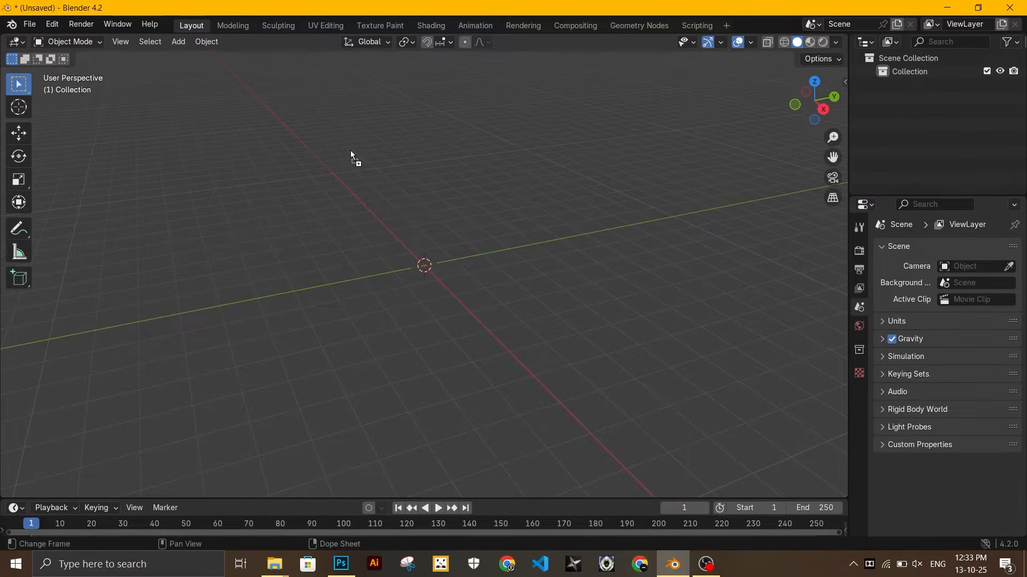
pyautogui.moveTo(350, 152); pyautogui.dragTo(351, 153)
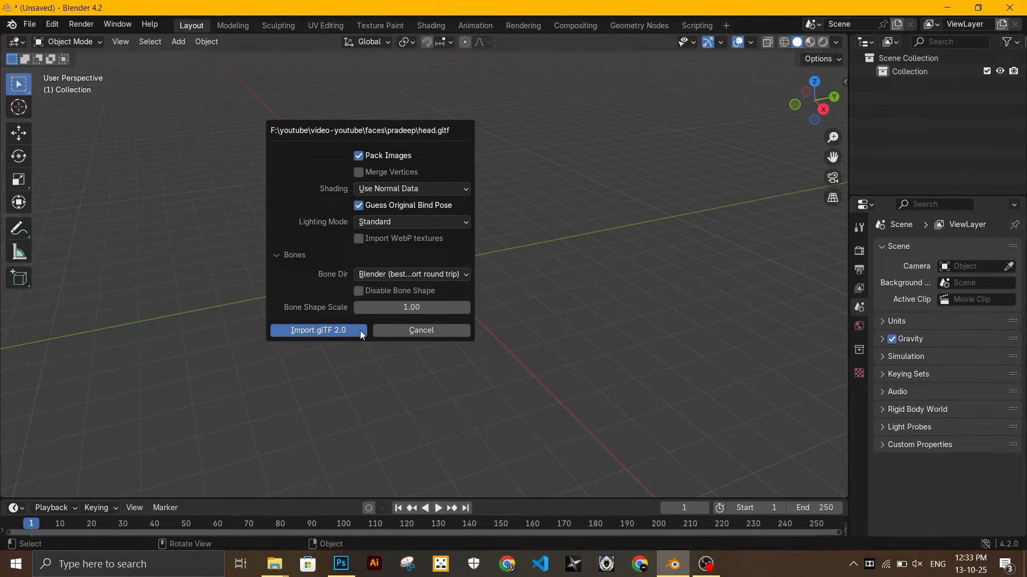
pyautogui.click(361, 332)
# - Show the imported head from the front with Material Preview shading
pyautogui.scroll(8, 407, 265)
pyautogui.moveTo(407, 265)
pyautogui.mouseDown(button='middle')
pyautogui.moveTo(563, 334)
pyautogui.moveTo(374, 305)
pyautogui.moveTo(396, 301)
pyautogui.mouseUp(button='middle')
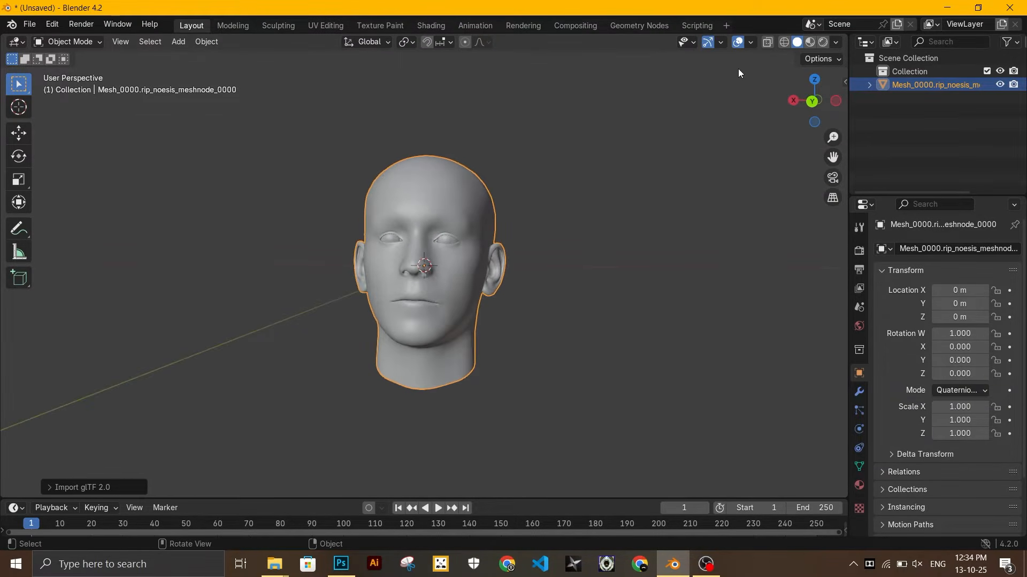
pyautogui.click(808, 43)
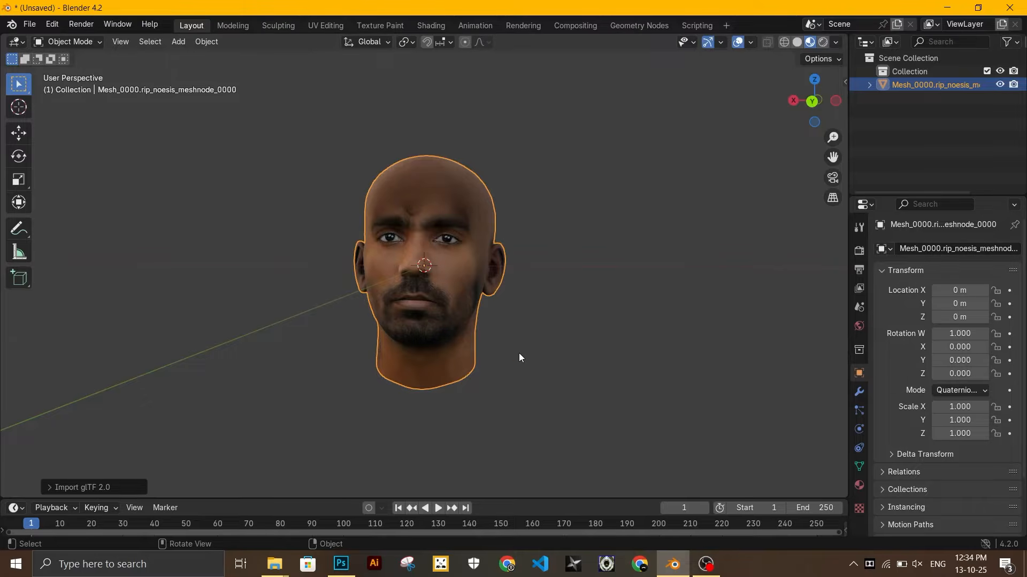
pyautogui.scroll(3, 519, 353)
pyautogui.moveTo(519, 356); pyautogui.dragTo(484, 298, button='middle')
pyautogui.scroll(-2, 521, 334)
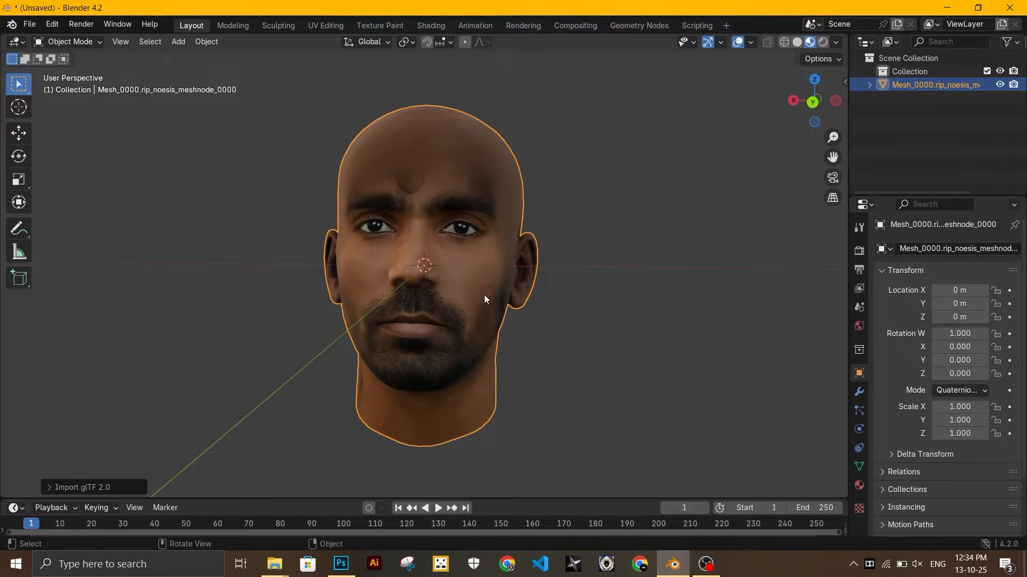
# - Mirror the head object along the global X axis
pyautogui.rightClick(473, 264)
pyautogui.moveTo(455, 417)
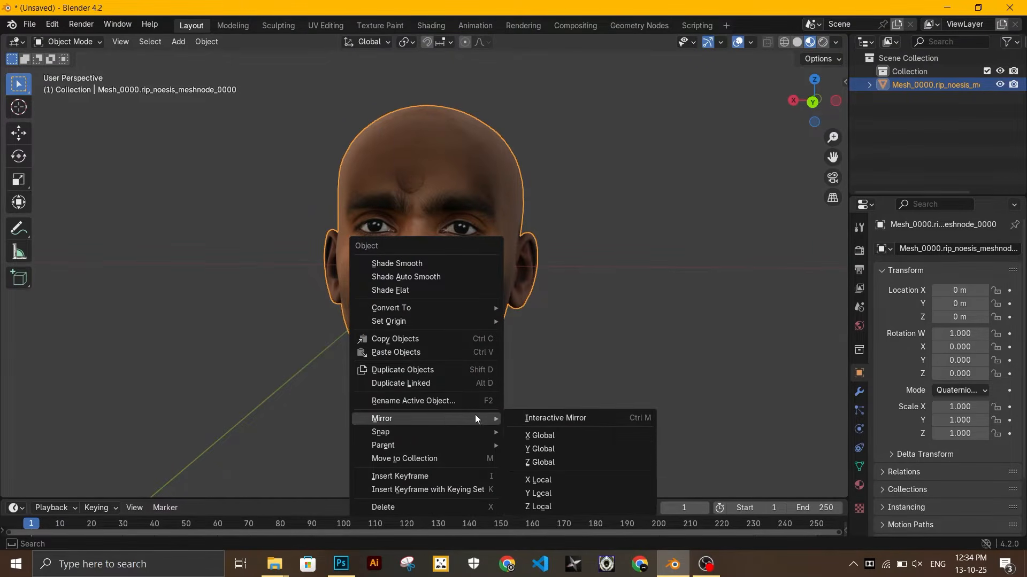
pyautogui.click(516, 435)
pyautogui.moveTo(531, 395); pyautogui.dragTo(551, 374, button='middle')
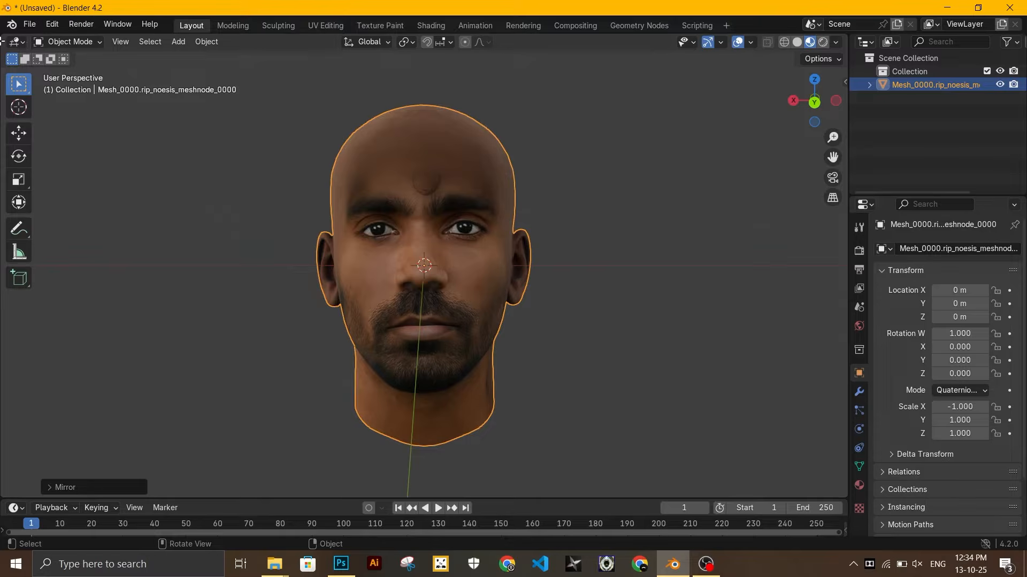
# - Split the 3D viewport in two, turn one half into a Shader Editor and collapse its sidebar
pyautogui.click(491, 102)
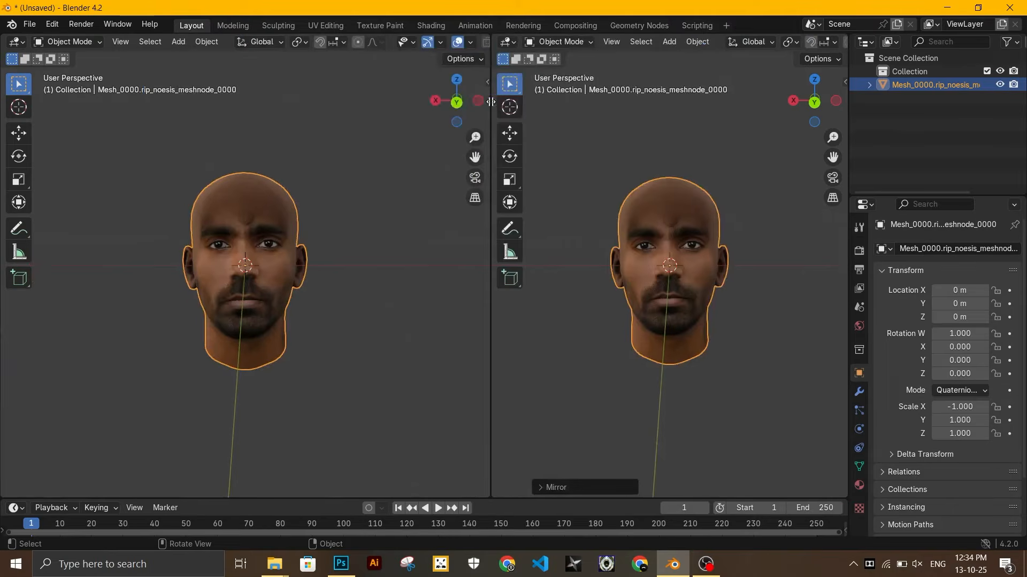
pyautogui.click(17, 42)
pyautogui.click(50, 162)
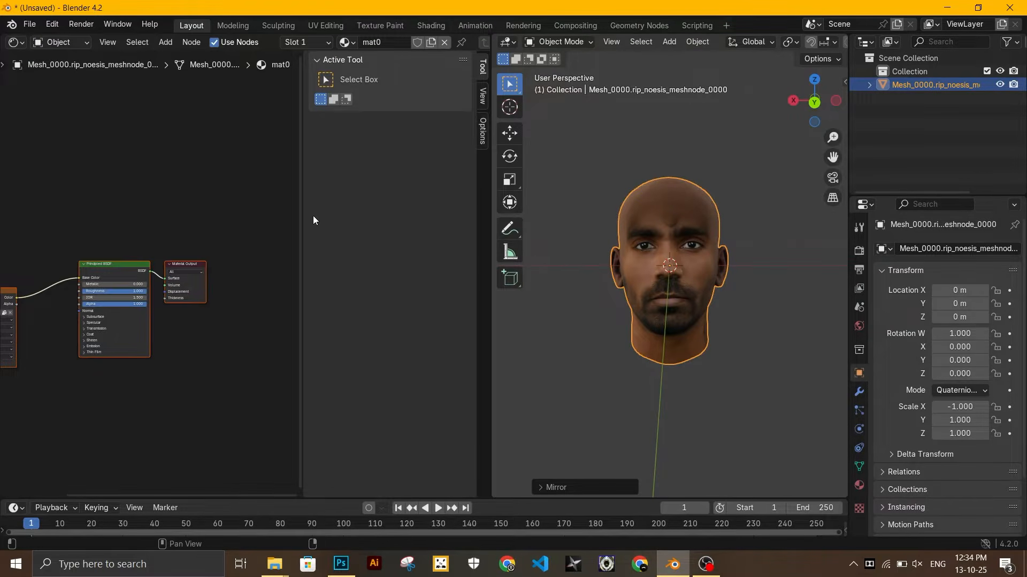
pyautogui.moveTo(301, 207); pyautogui.dragTo(482, 208)
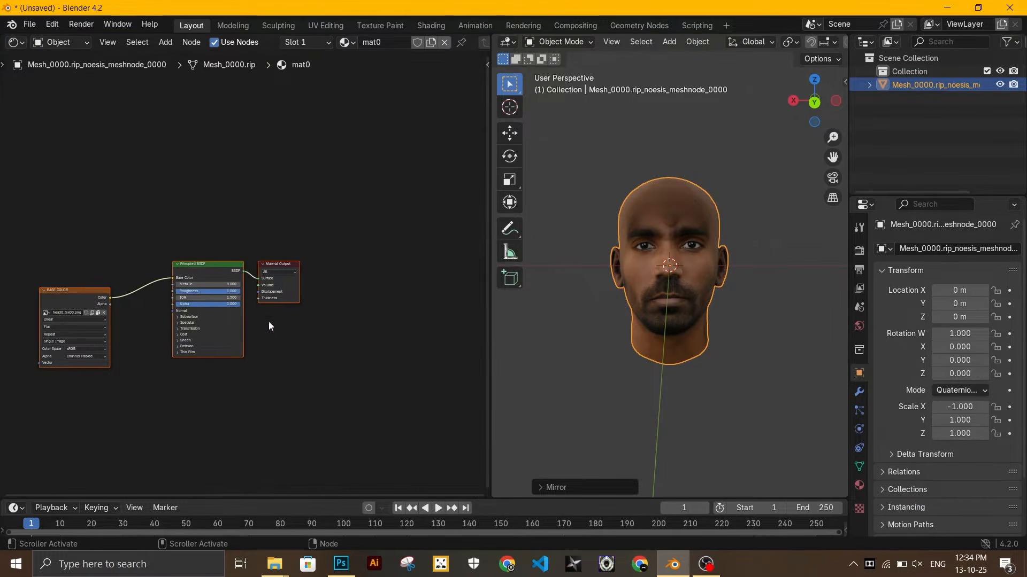
# - Delete the Principled BSDF node from the head's mat0 material
pyautogui.scroll(3, 296, 310)
pyautogui.moveTo(198, 385); pyautogui.dragTo(292, 349, button='middle')
pyautogui.click(281, 143)
pyautogui.click(259, 233)
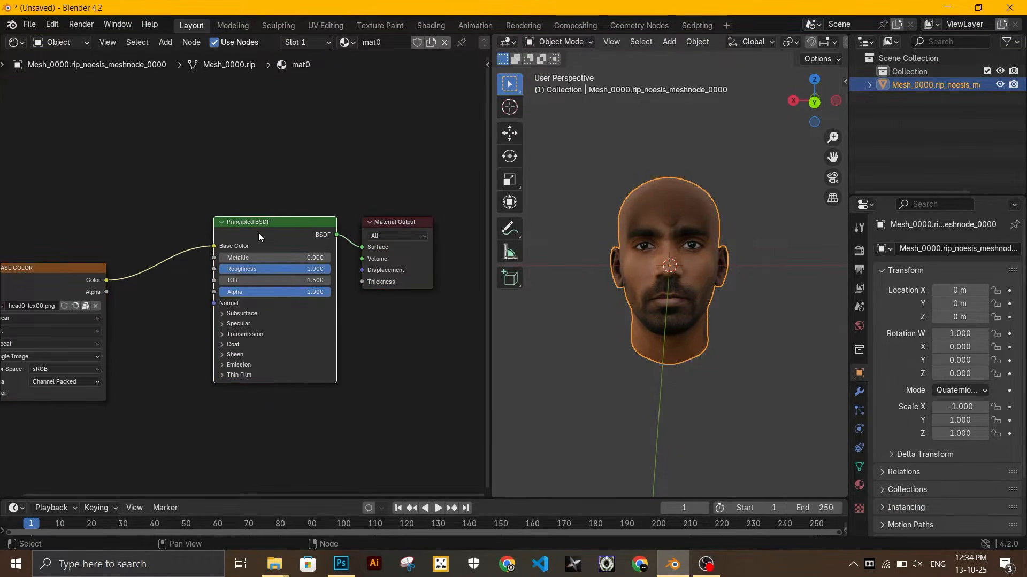
pyautogui.press('Delete')
# - Add an Emission shader, feed it the base colour texture's Color and connect its output to the Material Output's Surface
pyautogui.hotkey('shift', 'a')
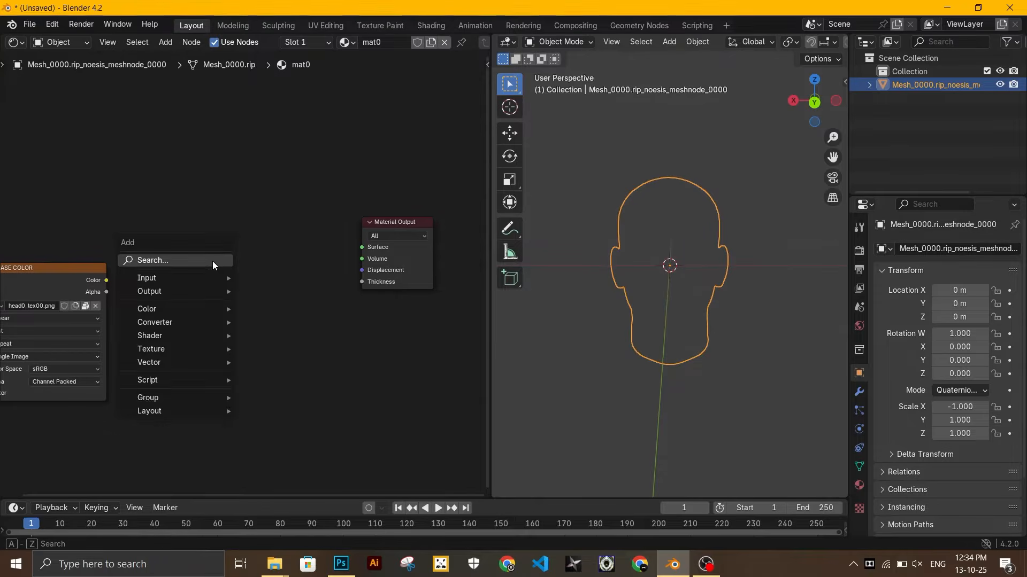
pyautogui.click(209, 261)
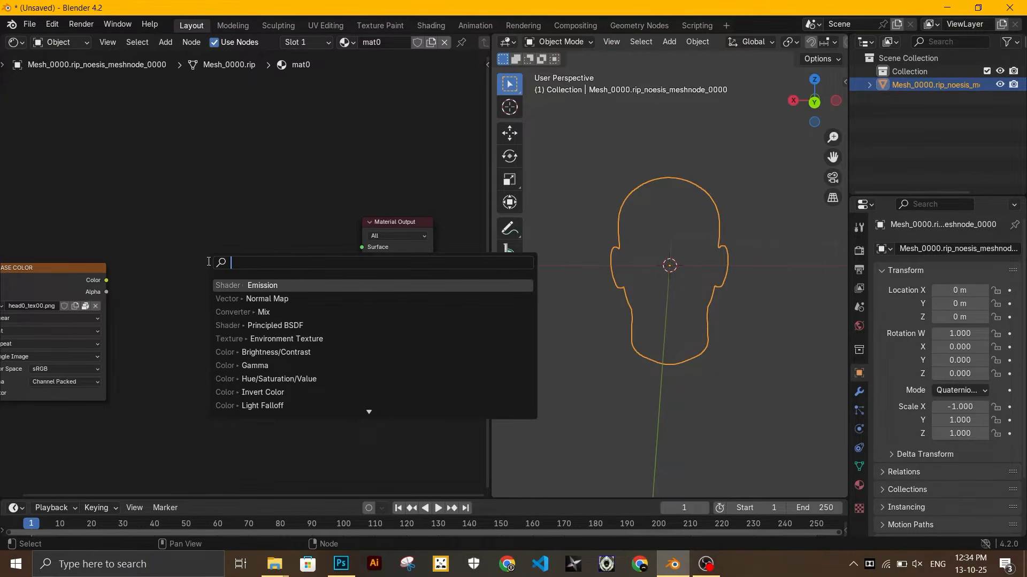
pyautogui.click(232, 284)
pyautogui.click(158, 278)
pyautogui.moveTo(106, 281); pyautogui.dragTo(192, 300)
pyautogui.moveTo(263, 288); pyautogui.dragTo(370, 249)
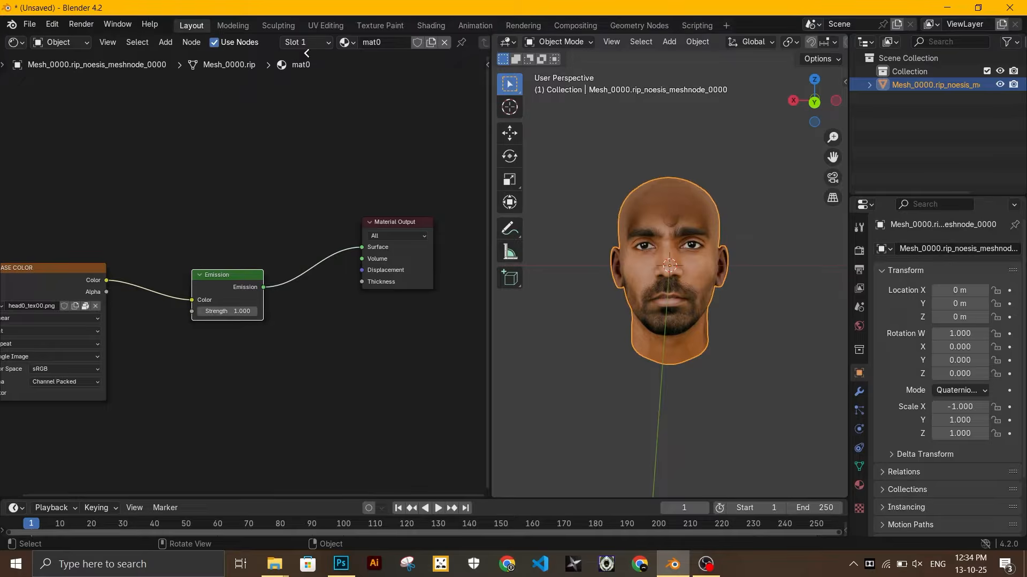
# - Close the Shader Editor area, deselect the head and inspect its texture from the front and the side
pyautogui.moveTo(363, 48); pyautogui.dragTo(361, 49)
pyautogui.click(608, 353)
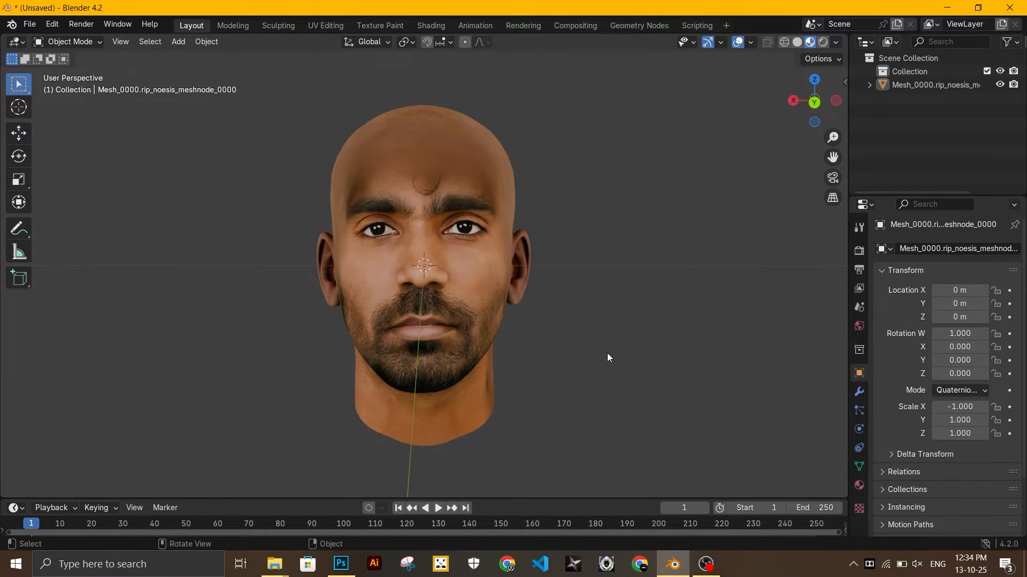
pyautogui.moveTo(583, 374); pyautogui.dragTo(524, 377, button='middle')
pyautogui.scroll(3, 524, 377)
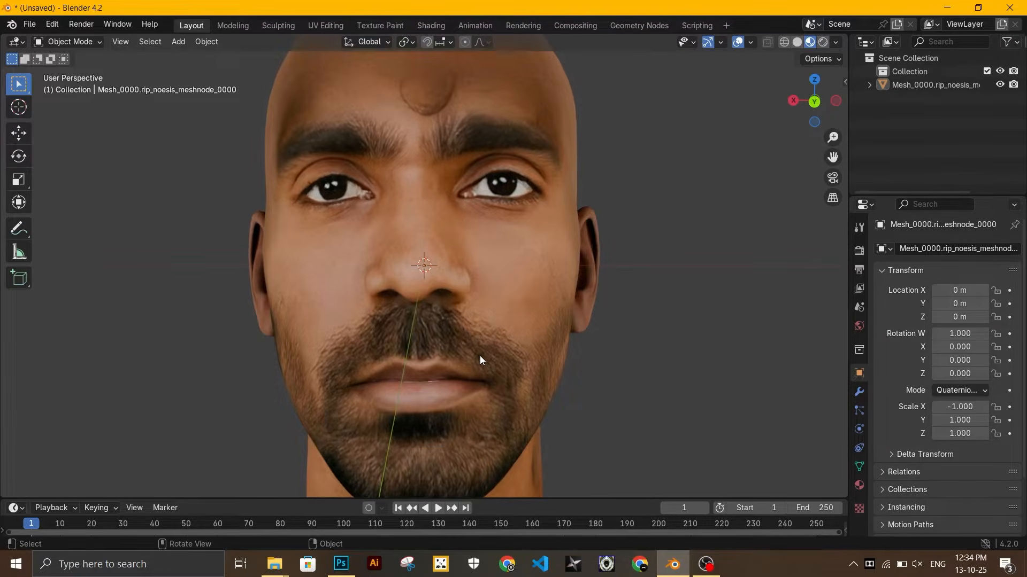
pyautogui.moveTo(458, 355); pyautogui.dragTo(557, 328, button='middle')
pyautogui.scroll(-2, 420, 362)
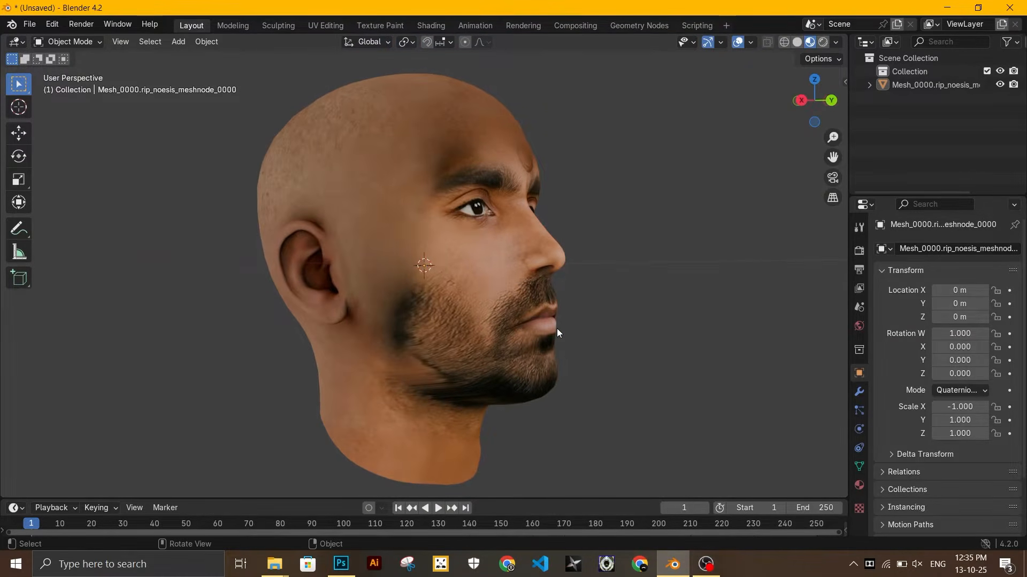
# - Select the head, switch to the Texture Paint workspace and show it in Material Preview from the side
pyautogui.click(380, 137)
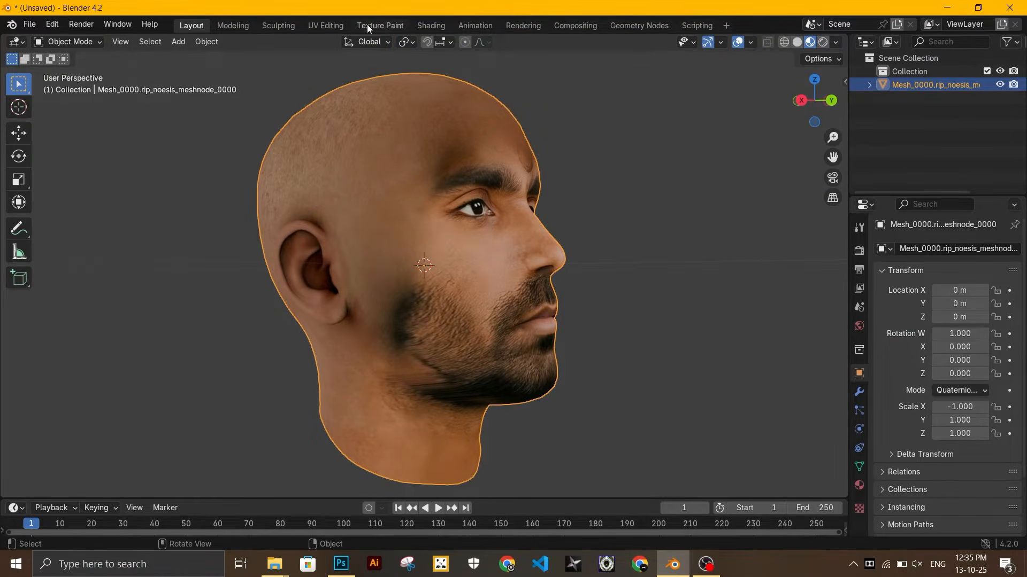
pyautogui.click(395, 25)
pyautogui.scroll(6, 730, 257)
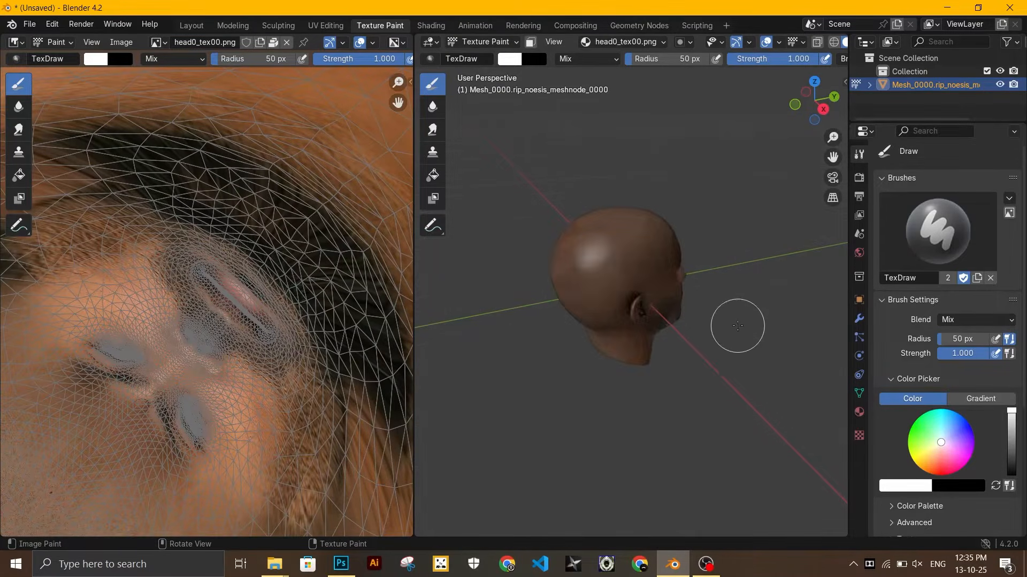
pyautogui.scroll(-2, 802, 51)
pyautogui.click(811, 43)
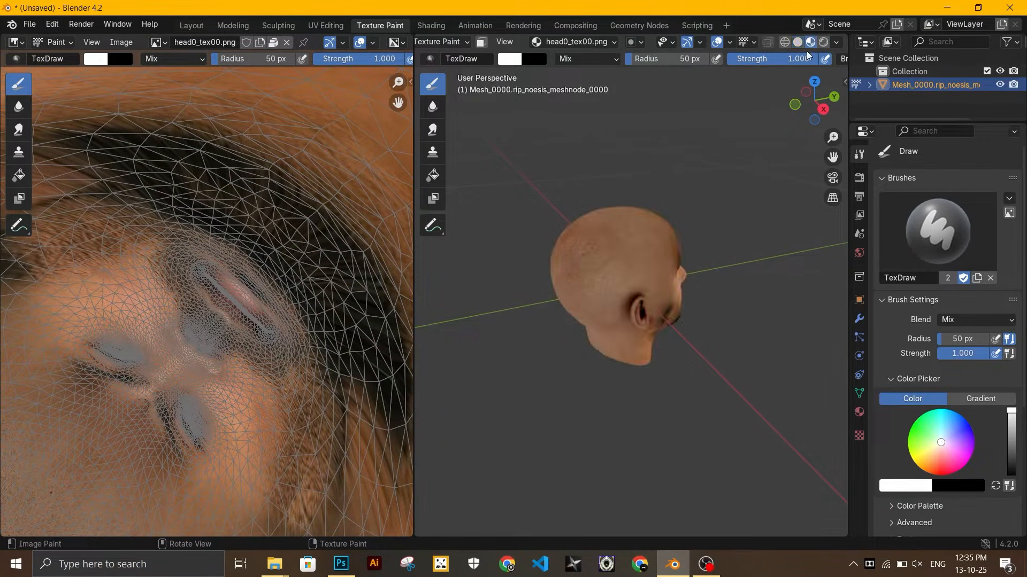
pyautogui.moveTo(733, 344); pyautogui.dragTo(620, 307, button='middle')
# - Create a new brush texture and load the side-profile image ChatGPT Image Oct 13, 2025, 12_27_36 PM.png into it
pyautogui.click(858, 434)
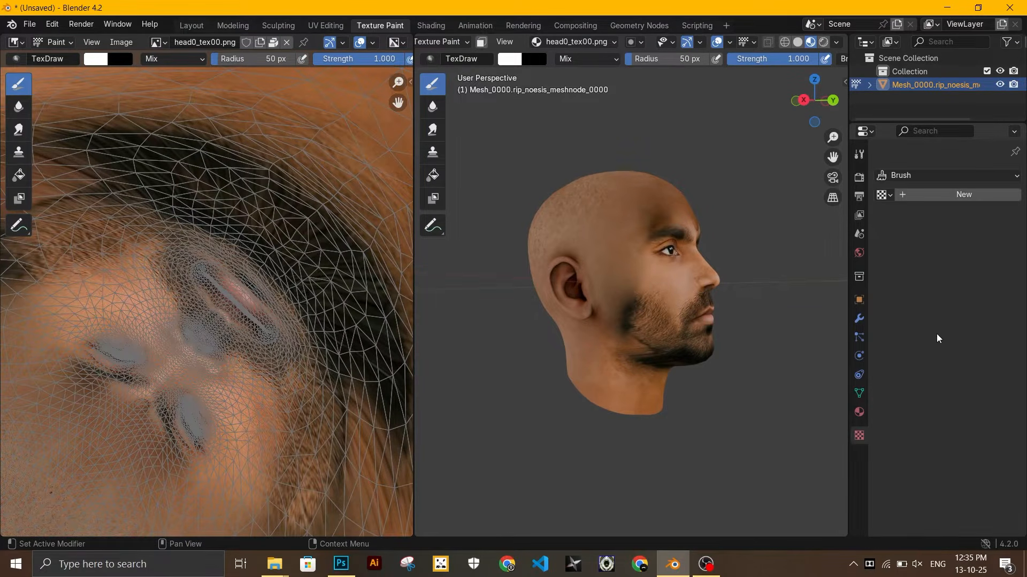
pyautogui.click(953, 198)
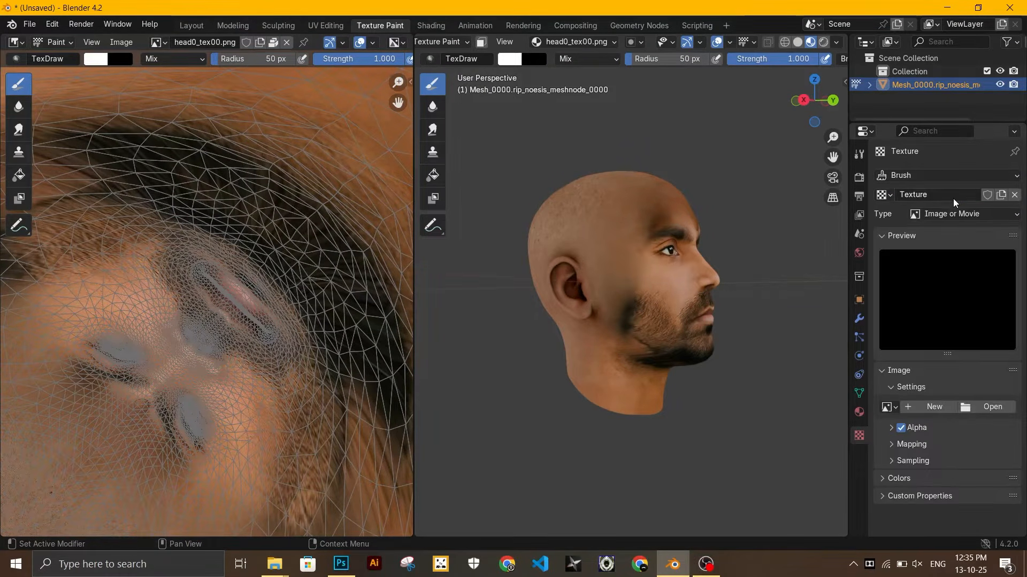
pyautogui.click(972, 409)
pyautogui.scroll(-5, 202, 370)
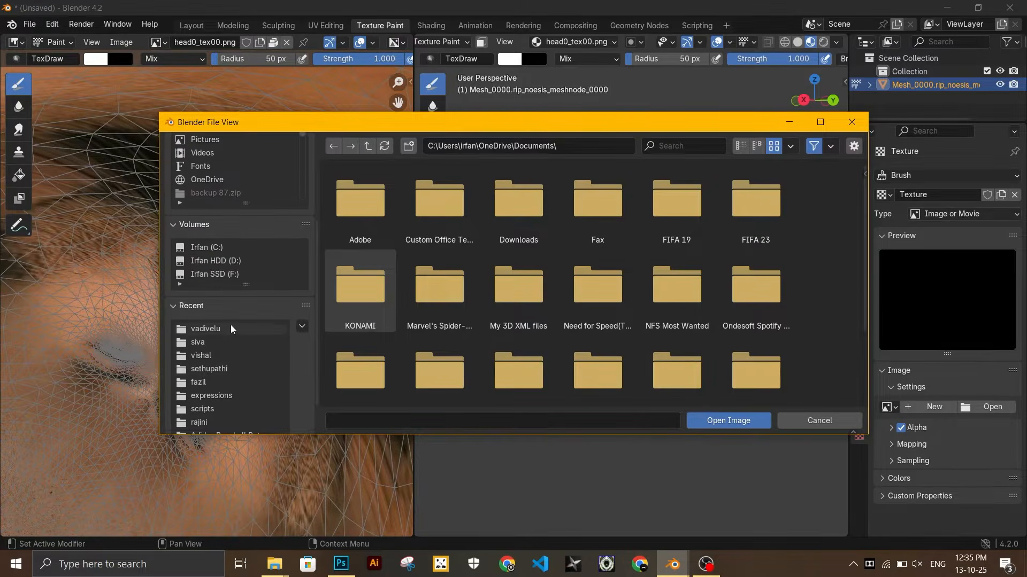
pyautogui.click(210, 220)
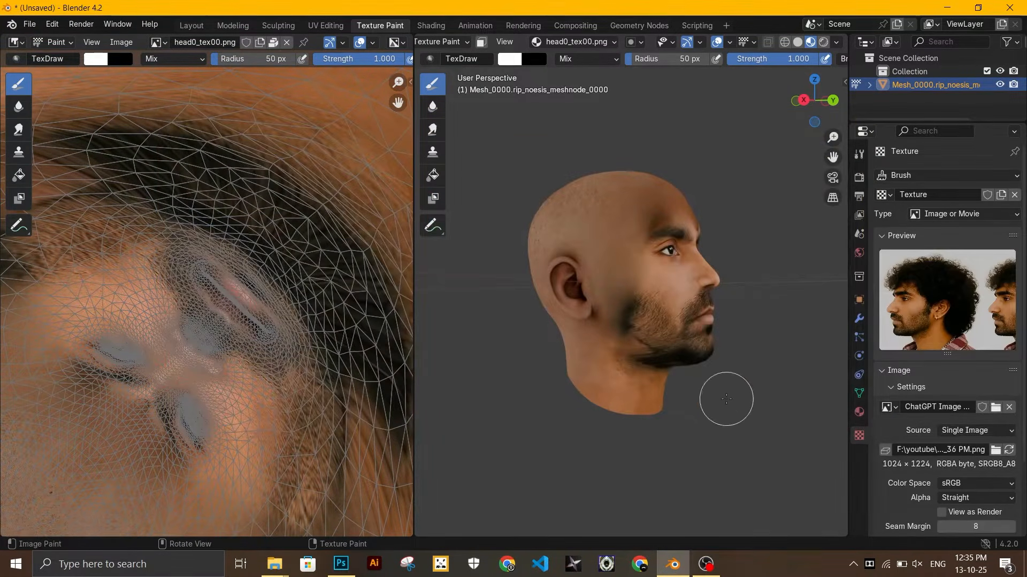
# - Set the brush texture's mapping to Stencil and match the stencil to the image's aspect ratio
pyautogui.moveTo(724, 399); pyautogui.dragTo(486, 402, button='middle')
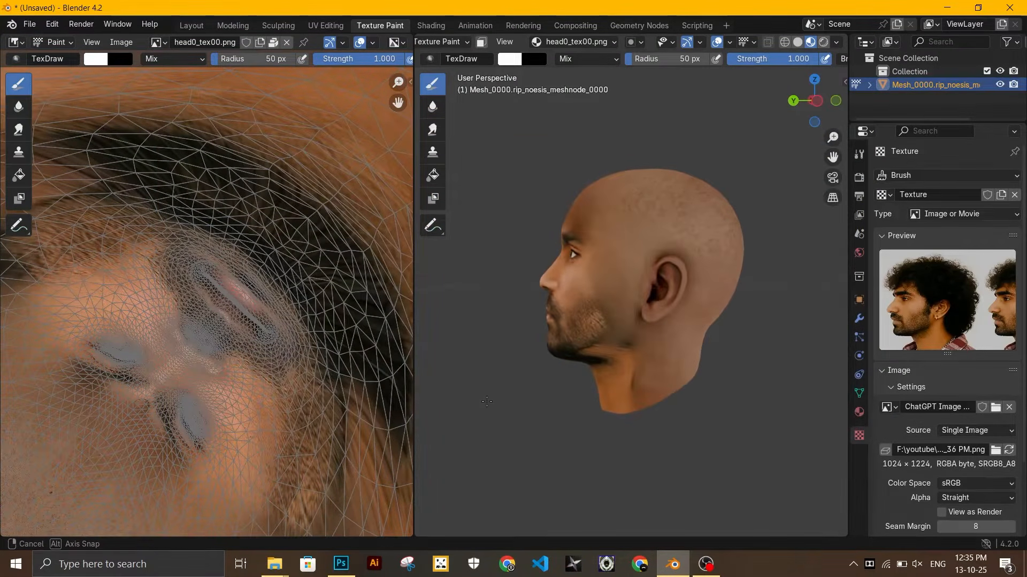
pyautogui.click(859, 154)
pyautogui.scroll(-10, 952, 470)
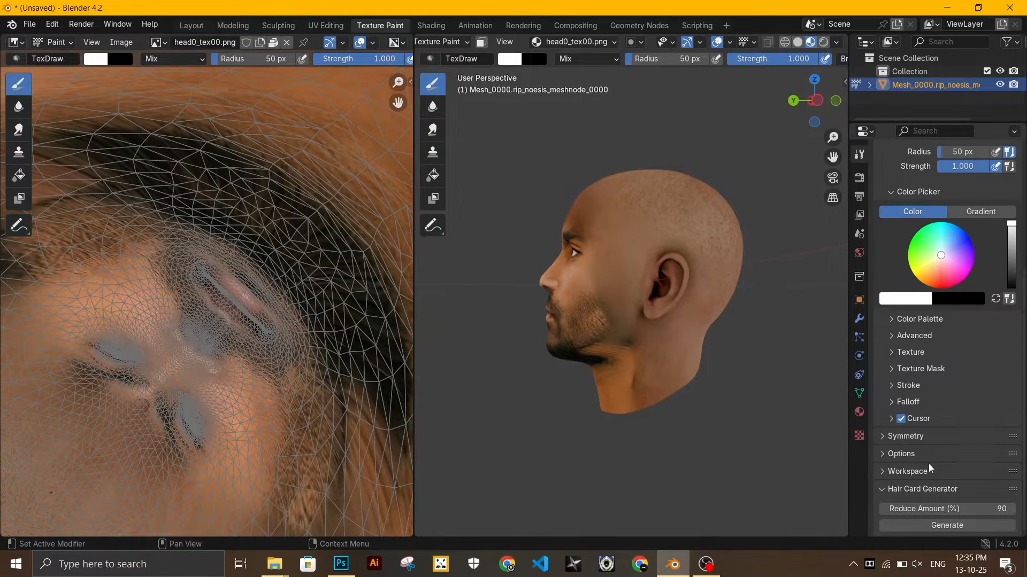
pyautogui.click(893, 351)
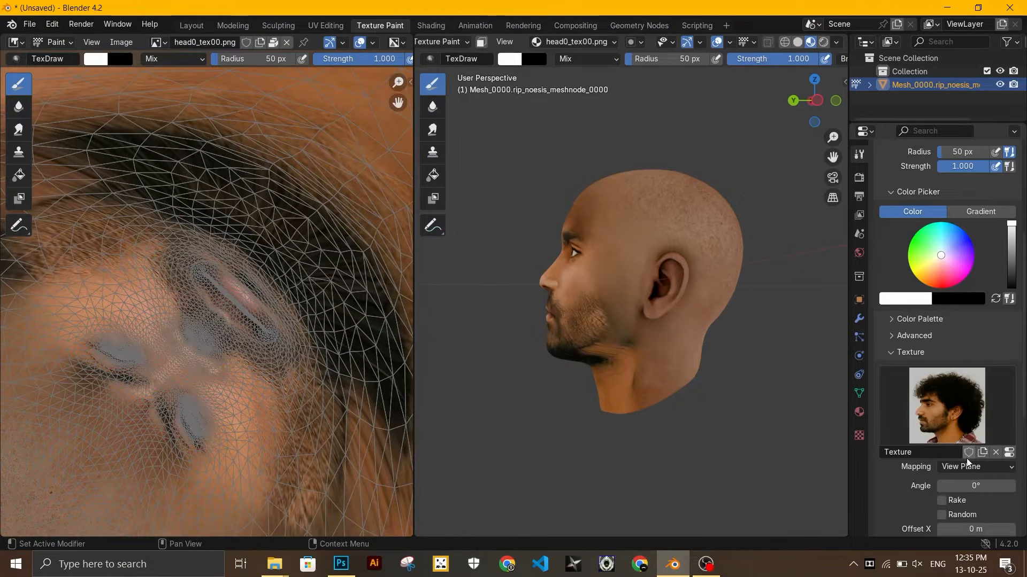
pyautogui.click(969, 463)
pyautogui.click(960, 454)
pyautogui.scroll(-1, 940, 487)
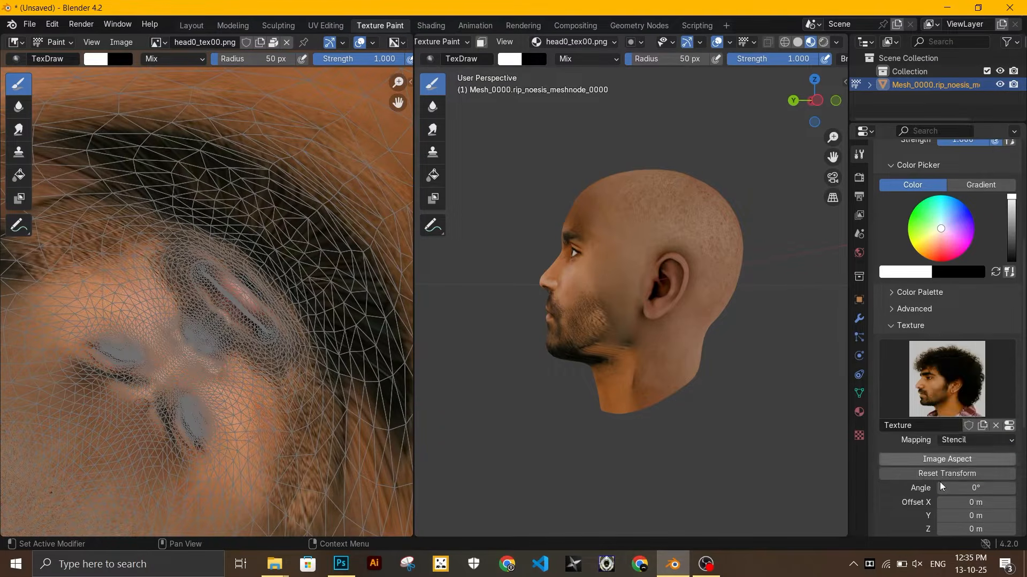
pyautogui.click(935, 463)
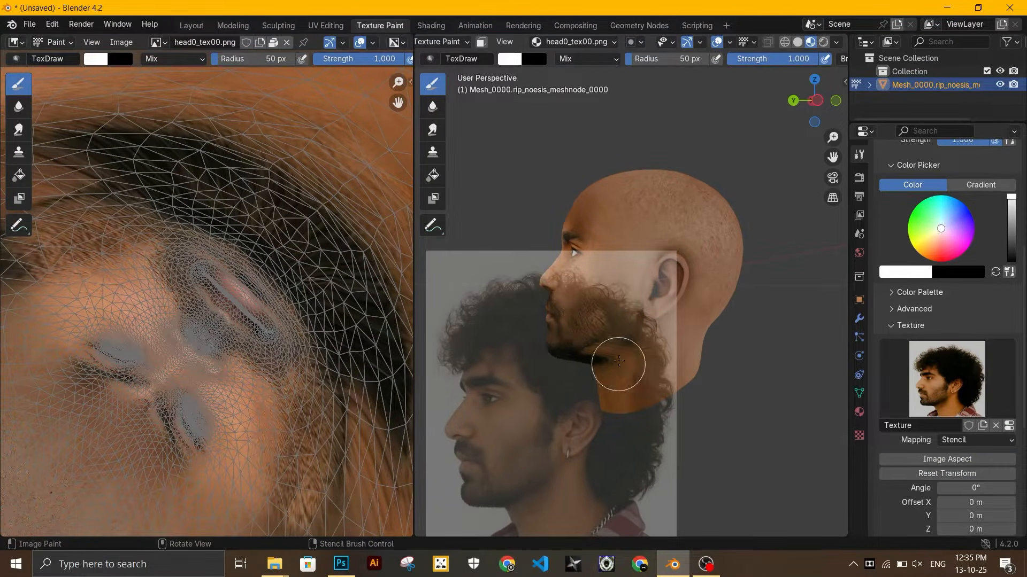
# - In the left orthographic view, move and scale the profile photo stencil to line up with the head
pyautogui.press('KP_3')
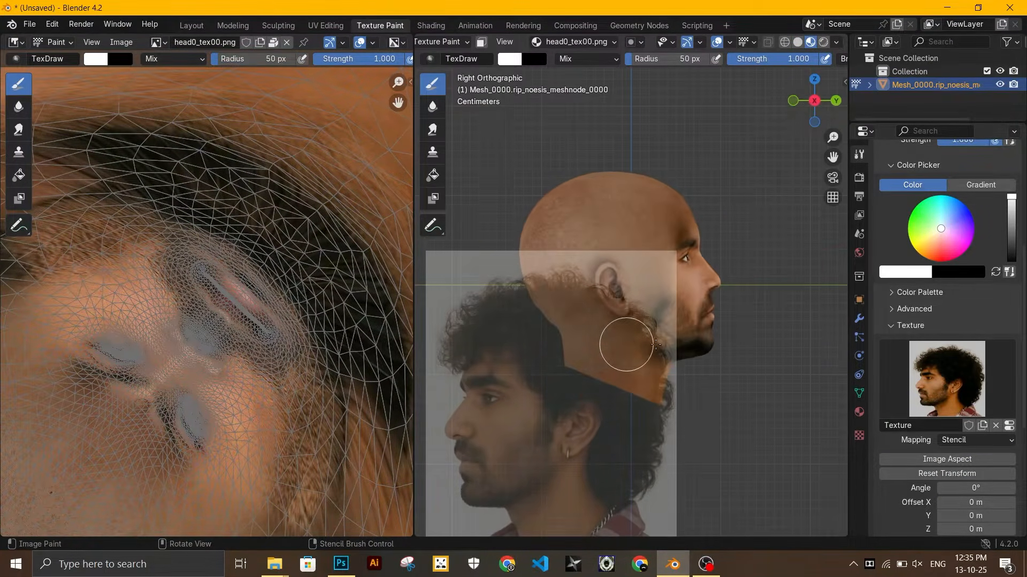
pyautogui.press('ctrl+KP_3')
pyautogui.moveTo(635, 422)
pyautogui.mouseDown(button='right')
pyautogui.moveTo(700, 271)
pyautogui.moveTo(723, 264)
pyautogui.mouseUp(button='right')
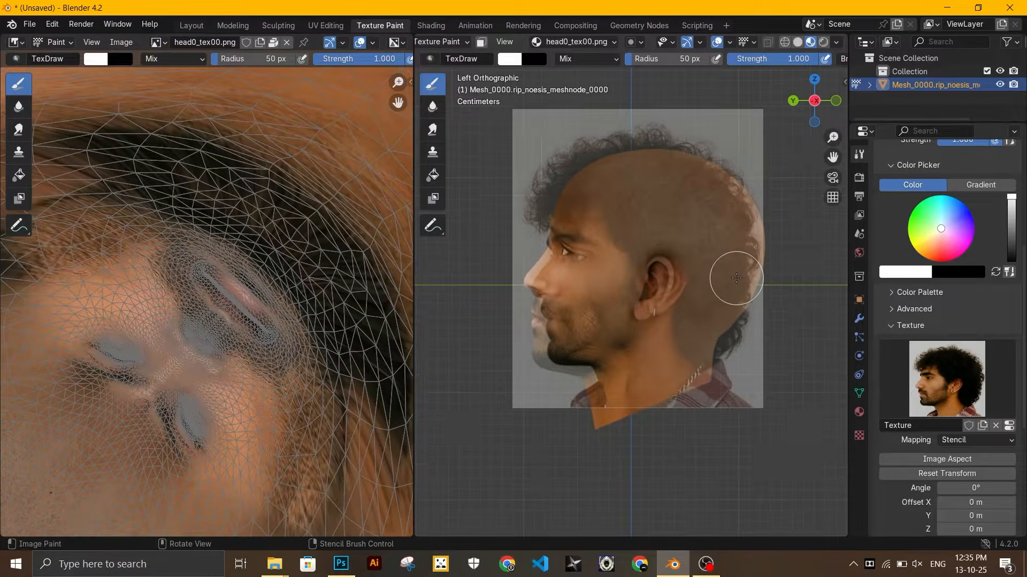
pyautogui.scroll(1, 721, 292)
pyautogui.moveTo(727, 315)
pyautogui.keyDown('shift'); pyautogui.mouseDown(button='right')
pyautogui.moveTo(738, 357)
pyautogui.moveTo(715, 357)
pyautogui.mouseUp(button='right'); pyautogui.keyUp('shift')
# - Paint the profile photo onto the left side of the head, refining the stencil's size and rotation
pyautogui.moveTo(616, 274)
pyautogui.mouseDown()
pyautogui.moveTo(609, 266)
pyautogui.moveTo(690, 161)
pyautogui.moveTo(629, 415)
pyautogui.mouseUp()
pyautogui.scroll(2, 546, 355)
pyautogui.keyDown('shift'); pyautogui.moveTo(582, 334); pyautogui.dragTo(593, 375, button='right'); pyautogui.keyUp('shift')
pyautogui.keyDown('ctrl'); pyautogui.moveTo(593, 375); pyautogui.dragTo(583, 372, button='right'); pyautogui.keyUp('ctrl')
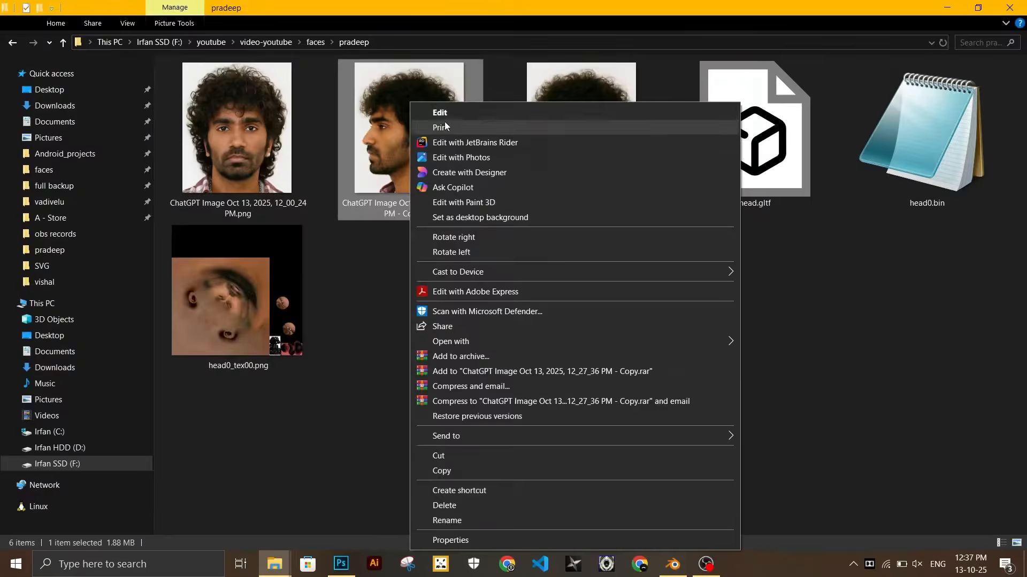
# - Use the mirrored profile image ending in 12_27_36 PM - Copy.png as stencil, fit it and paint the head's opposite side
pyautogui.click(859, 436)
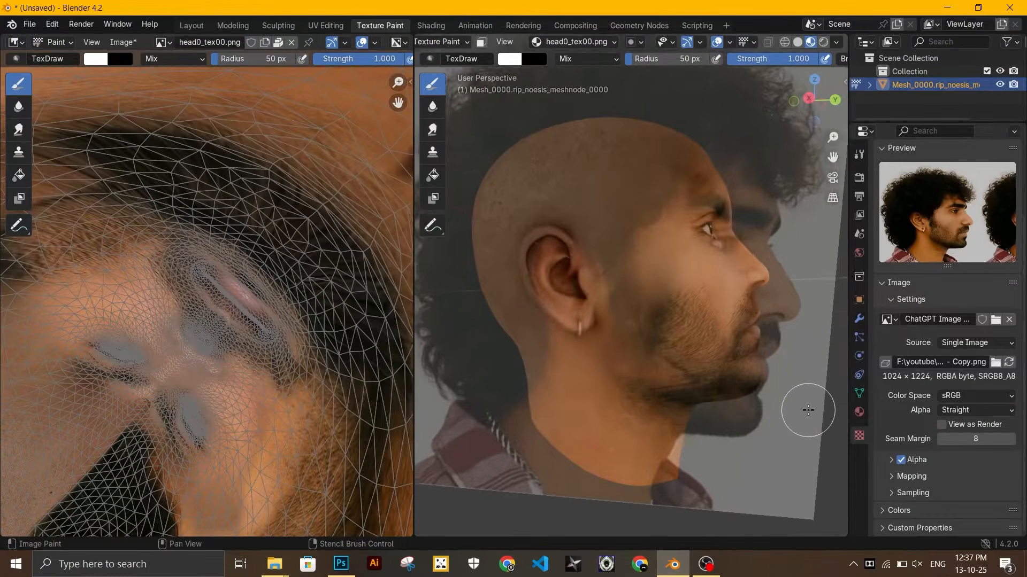
pyautogui.keyDown('shift'); pyautogui.moveTo(807, 410); pyautogui.dragTo(784, 374, button='right'); pyautogui.keyUp('shift')
pyautogui.moveTo(650, 140)
pyautogui.mouseDown()
pyautogui.moveTo(665, 290)
pyautogui.moveTo(692, 326)
pyautogui.mouseUp()
pyautogui.scroll(1, 811, 431)
pyautogui.moveTo(713, 403); pyautogui.dragTo(686, 432)
# - Fit the front portrait stencil over the face, paint with it and inspect the painted head from an angle
pyautogui.moveTo(686, 432)
pyautogui.keyDown('shift'); pyautogui.mouseDown(button='right')
pyautogui.moveTo(763, 428)
pyautogui.moveTo(810, 452)
pyautogui.mouseUp(button='right'); pyautogui.keyUp('shift')
pyautogui.moveTo(810, 452); pyautogui.dragTo(792, 454, button='middle')
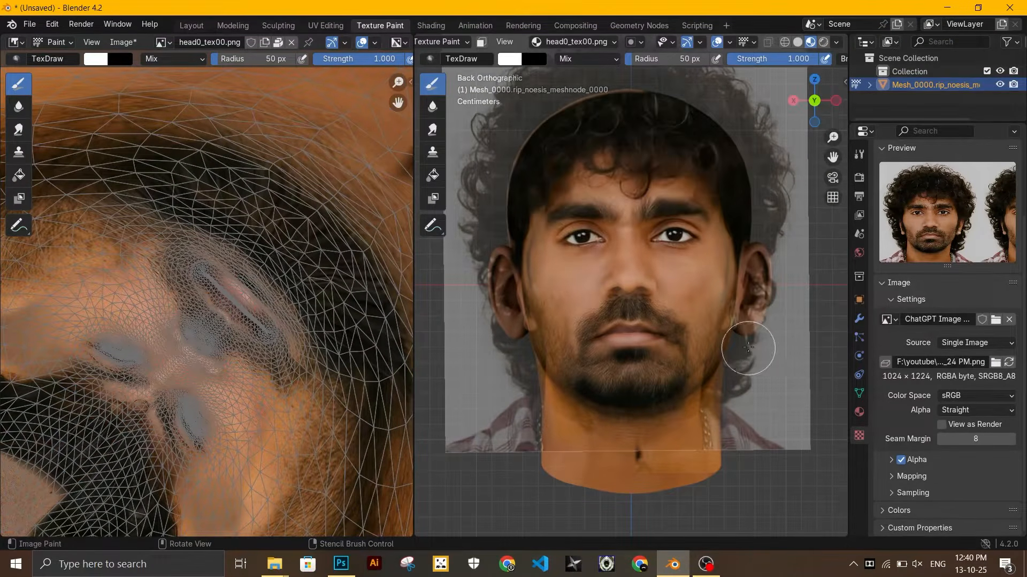
pyautogui.moveTo(561, 428); pyautogui.dragTo(553, 439, button='middle')
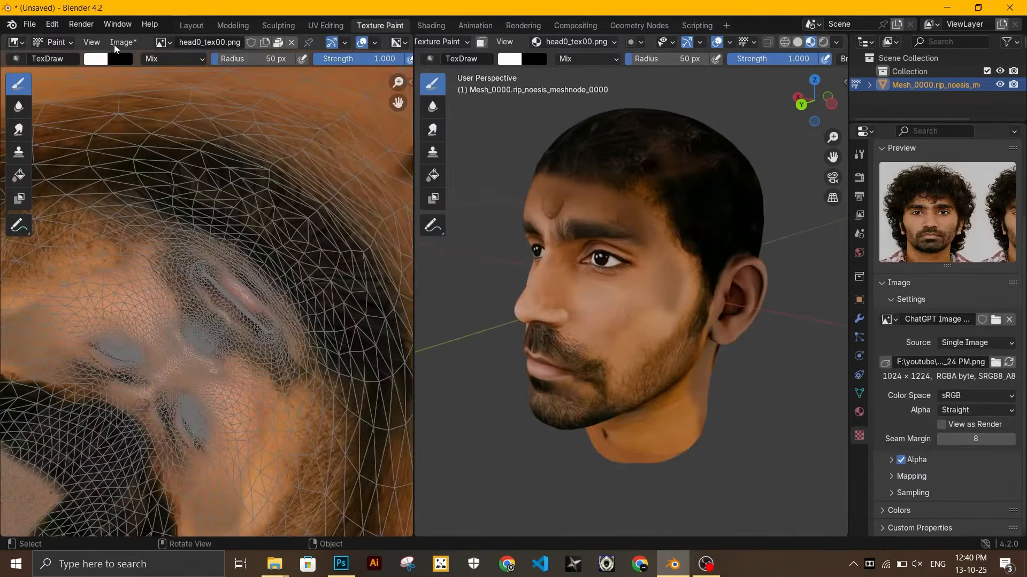
# - Save the painted head texture as a new image named face.png
pyautogui.click(114, 43)
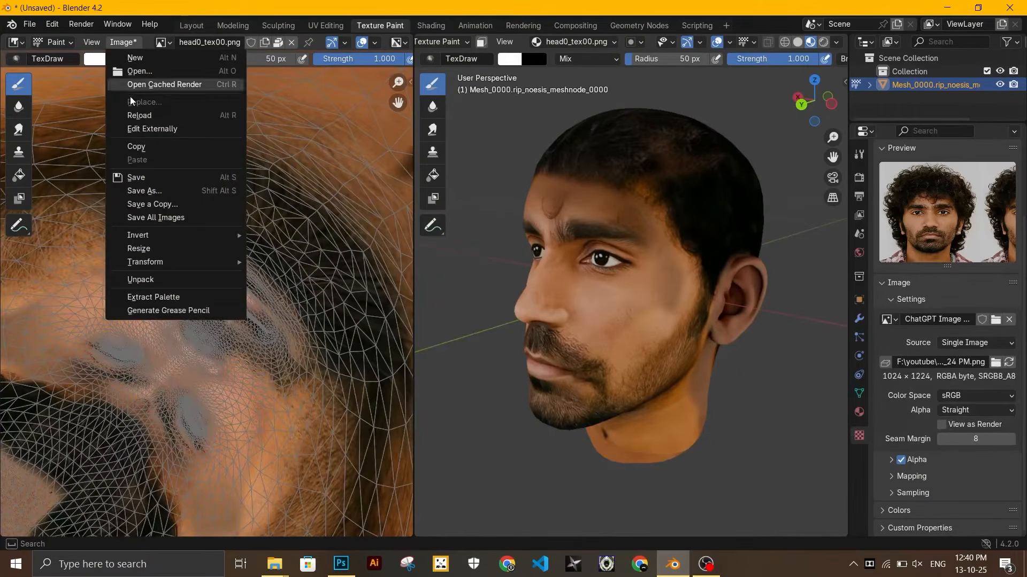
pyautogui.click(153, 194)
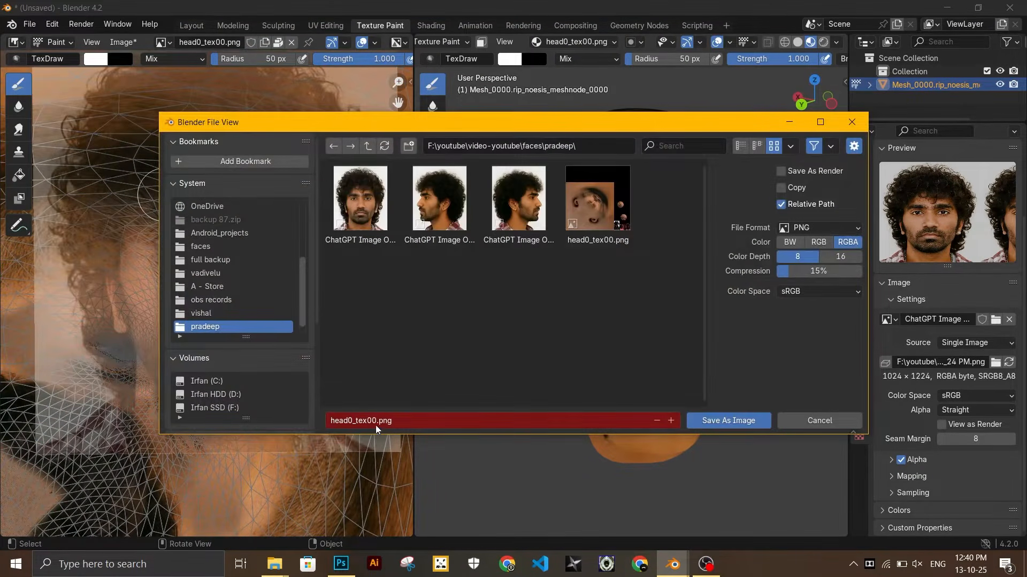
pyautogui.moveTo(376, 422); pyautogui.dragTo(324, 420)
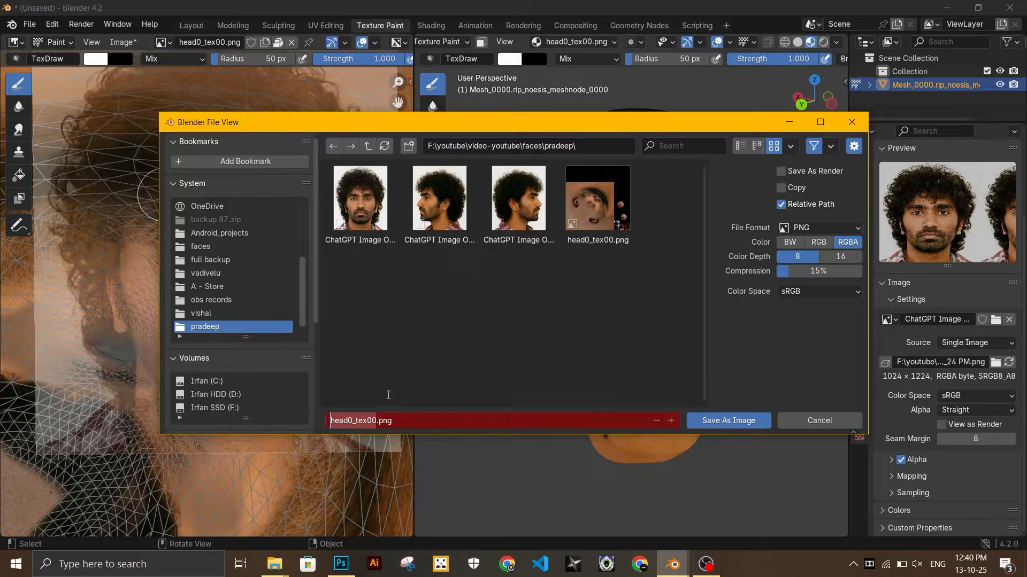
pyautogui.write('ga')
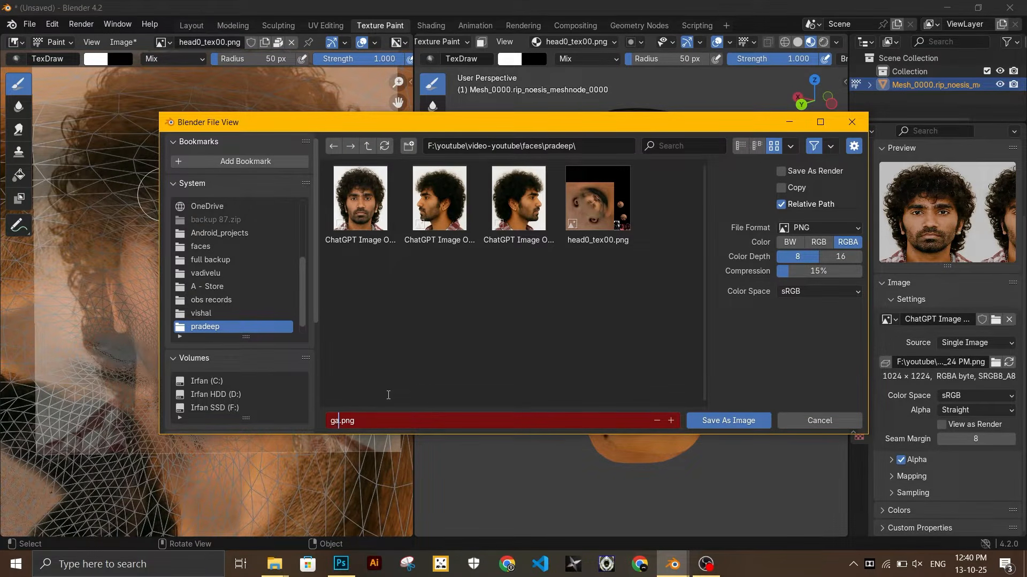
pyautogui.write('ce')
pyautogui.press('Return')
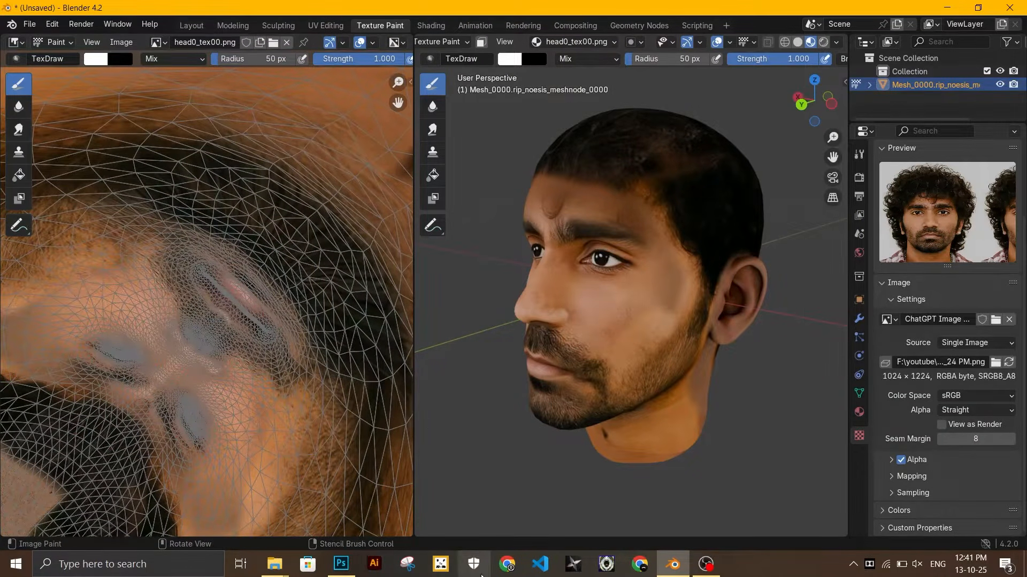
# - Open head0_tex00.png in Photoshop and place face.png over it as a new layer
pyautogui.moveTo(268, 566)
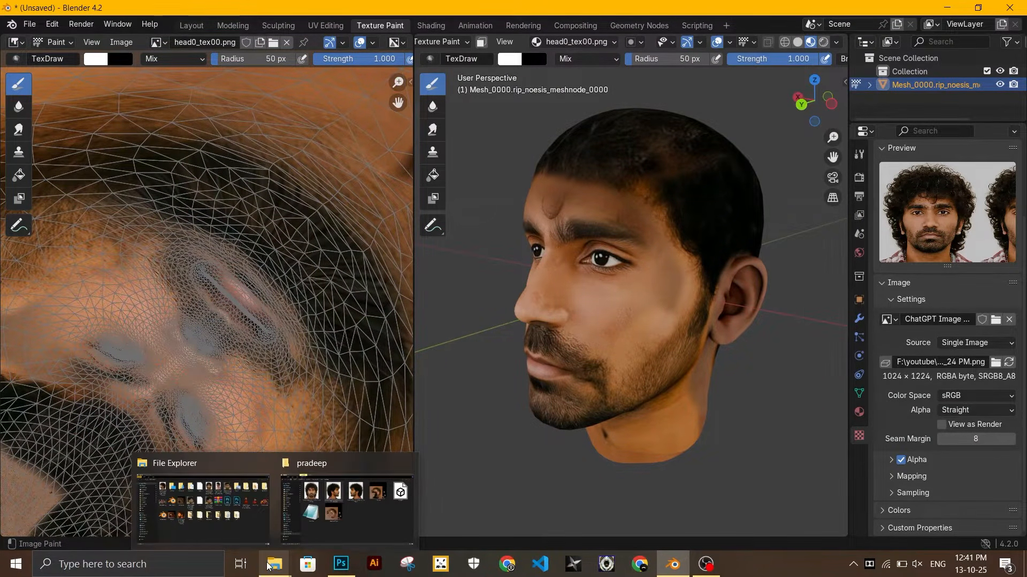
pyautogui.click(351, 526)
pyautogui.click(434, 306)
pyautogui.moveTo(408, 310); pyautogui.dragTo(624, 55)
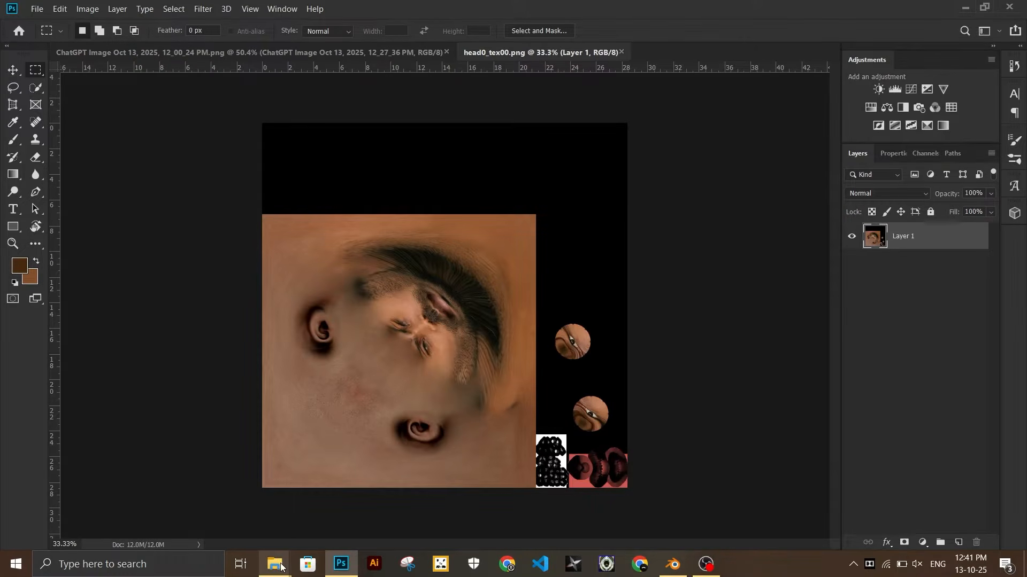
pyautogui.click(350, 508)
pyautogui.moveTo(743, 176); pyautogui.dragTo(409, 382)
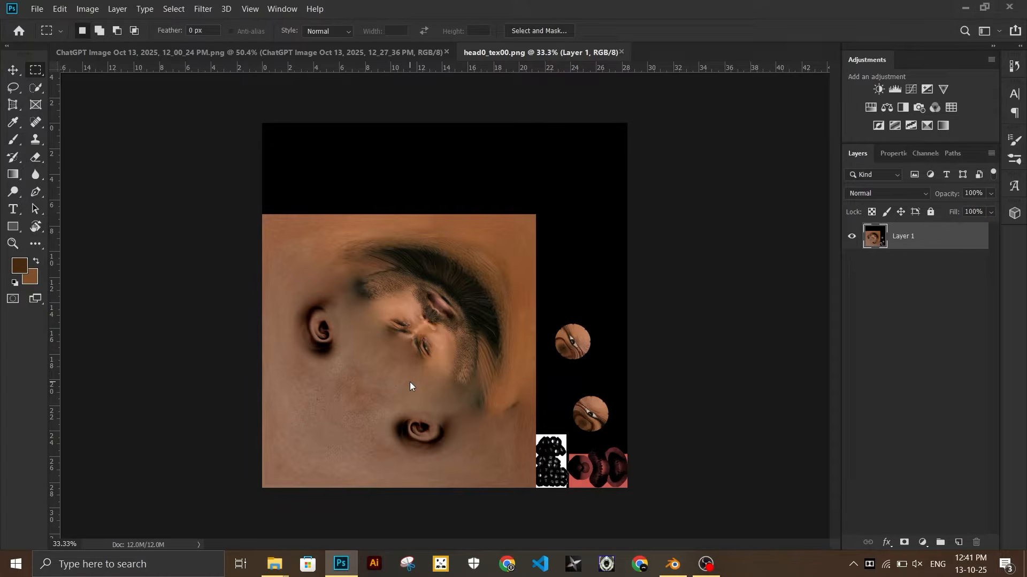
pyautogui.click(510, 31)
# - Rasterize the face layer and erase its outer areas with a soft Eraser to blend it into the original texture
pyautogui.keyDown('alt'); pyautogui.scroll(7, 332, 482); pyautogui.keyUp('alt')
pyautogui.click(35, 157)
pyautogui.click(642, 428)
pyautogui.press('Return')
pyautogui.keyDown('alt'); pyautogui.scroll(4, 434, 428); pyautogui.keyUp('alt')
pyautogui.moveTo(683, 330)
pyautogui.mouseDown()
pyautogui.moveTo(568, 449)
pyautogui.moveTo(286, 321)
pyautogui.mouseUp()
pyautogui.scroll(8, 314, 337)
pyautogui.keyDown('alt'); pyautogui.scroll(-4, 305, 332); pyautogui.keyUp('alt')
pyautogui.scroll(-4, 701, 267)
pyautogui.keyDown('alt'); pyautogui.scroll(3, 709, 374); pyautogui.keyUp('alt')
pyautogui.keyDown('alt'); pyautogui.moveTo(791, 406); pyautogui.dragTo(729, 406, button='right'); pyautogui.keyUp('alt')
pyautogui.moveTo(677, 332); pyautogui.dragTo(682, 422)
# - Set the Eraser opacity to 25% and soften the face layer around the ear and the patch beside the eye
pyautogui.click(253, 31)
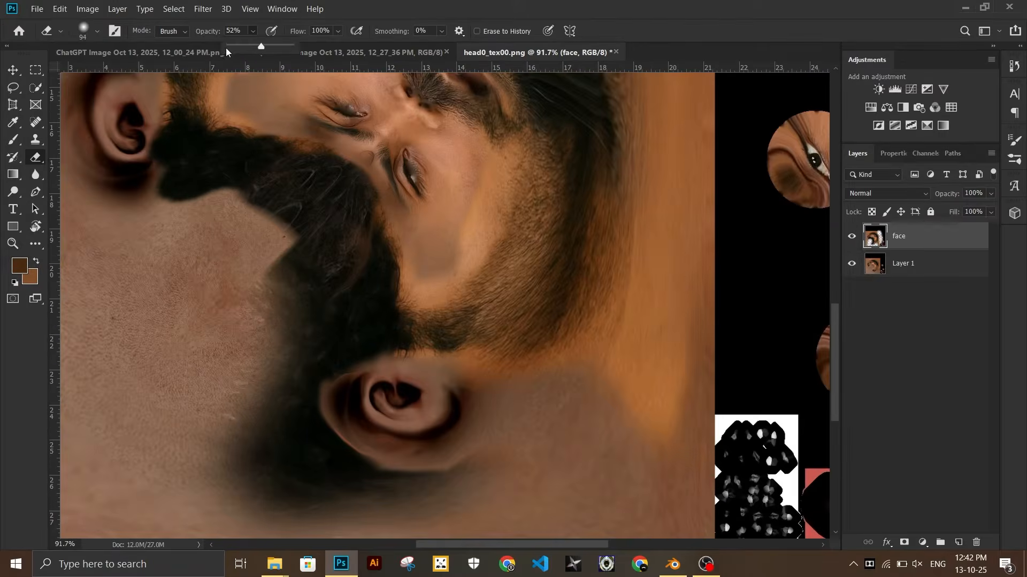
pyautogui.click(244, 46)
pyautogui.keyDown('alt'); pyautogui.moveTo(665, 390); pyautogui.dragTo(679, 390, button='right'); pyautogui.keyUp('alt')
pyautogui.scroll(7, 401, 174)
pyautogui.keyDown('alt'); pyautogui.scroll(4, 166, 446); pyautogui.keyUp('alt')
pyautogui.moveTo(426, 367); pyautogui.dragTo(387, 407)
pyautogui.keyDown('alt'); pyautogui.scroll(3, 393, 417); pyautogui.keyUp('alt')
pyautogui.keyDown('alt'); pyautogui.moveTo(399, 374); pyautogui.dragTo(335, 378, button='right'); pyautogui.keyUp('alt')
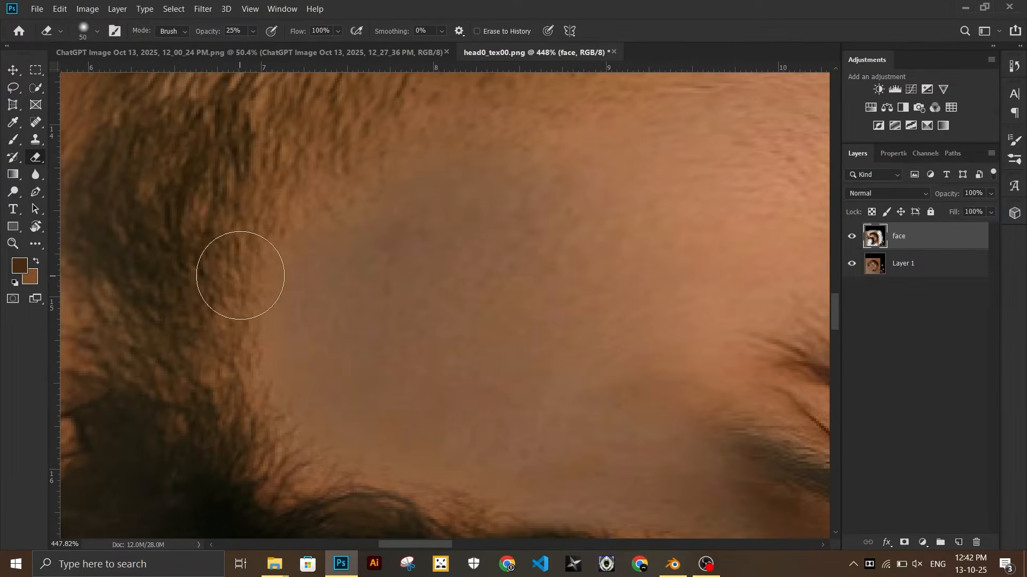
# - Erase lightly on the face layer around the mouth and beard with a larger soft Eraser
pyautogui.keyDown('alt'); pyautogui.scroll(-10, 506, 205); pyautogui.keyUp('alt')
pyautogui.keyDown('alt'); pyautogui.scroll(5, 603, 332); pyautogui.keyUp('alt')
pyautogui.scroll(2, 607, 363)
pyautogui.keyDown('alt'); pyautogui.moveTo(614, 403); pyautogui.dragTo(633, 403, button='right'); pyautogui.keyUp('alt')
pyautogui.moveTo(614, 403); pyautogui.dragTo(545, 307)
pyautogui.scroll(7, 438, 262)
pyautogui.keyDown('ctrl'); pyautogui.scroll(-3, 327, 218); pyautogui.keyUp('ctrl')
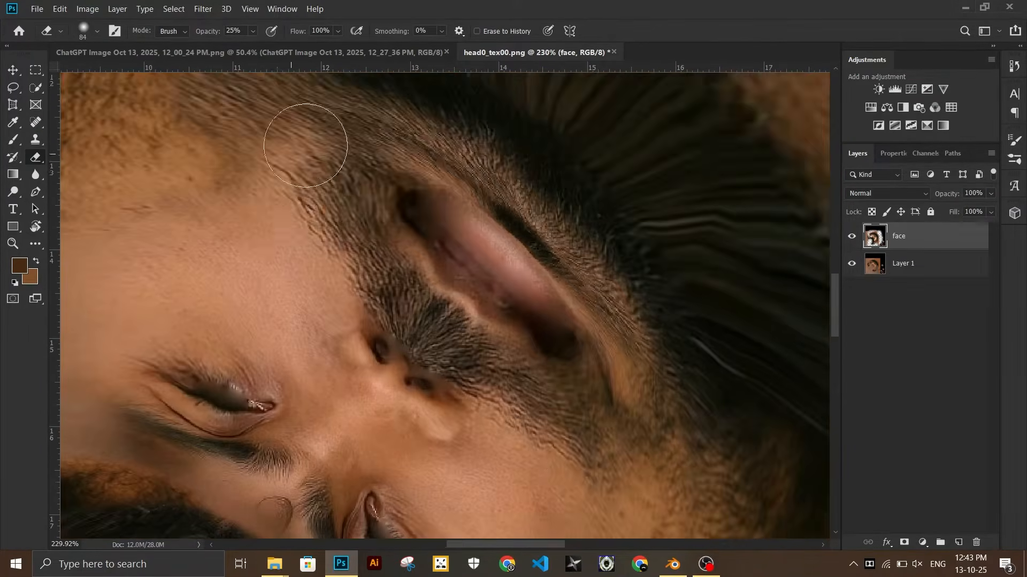
# - Try a colour adjustment on the base texture in Layer 1 and undo it
pyautogui.keyDown('alt'); pyautogui.scroll(-12, 328, 218); pyautogui.keyUp('alt')
pyautogui.click(900, 266)
pyautogui.click(87, 9)
pyautogui.click(240, 107)
pyautogui.moveTo(788, 235); pyautogui.dragTo(807, 239)
pyautogui.click(937, 133)
pyautogui.hotkey('ctrl', 'z')
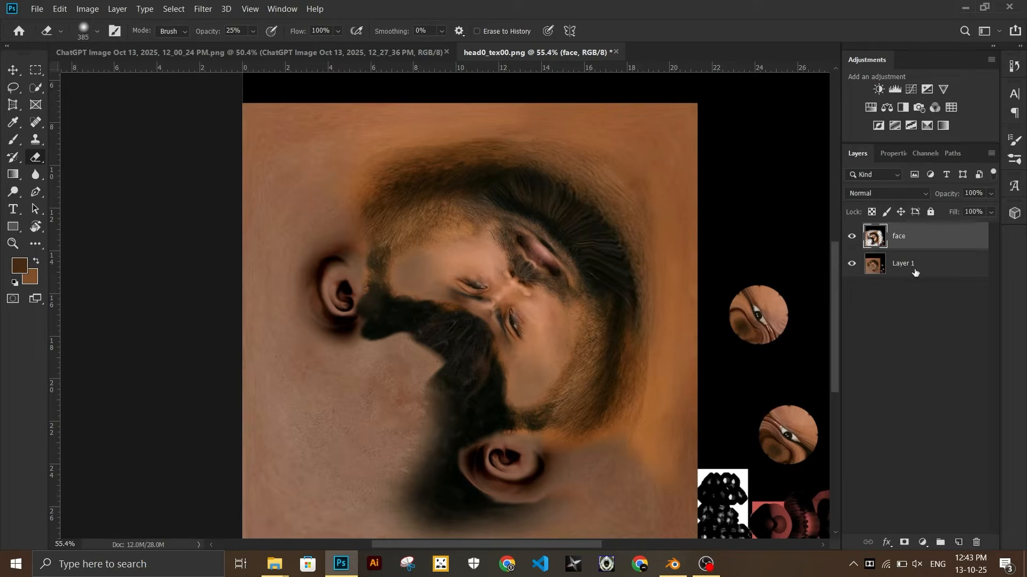
# - Add a new layer above the face layer and brush skin tone over the skin areas around the face and ears
pyautogui.click(958, 542)
pyautogui.scroll(-2, 674, 290)
pyautogui.click(13, 139)
pyautogui.moveTo(328, 479); pyautogui.dragTo(680, 438)
pyautogui.scroll(3, 259, 319)
pyautogui.keyDown('alt'); pyautogui.scroll(8, 724, 525); pyautogui.keyUp('alt')
# - Add another layer directly above the face layer and blend the surrounding skin in brown with a 14% opacity soft brush
pyautogui.click(909, 263)
pyautogui.click(35, 157)
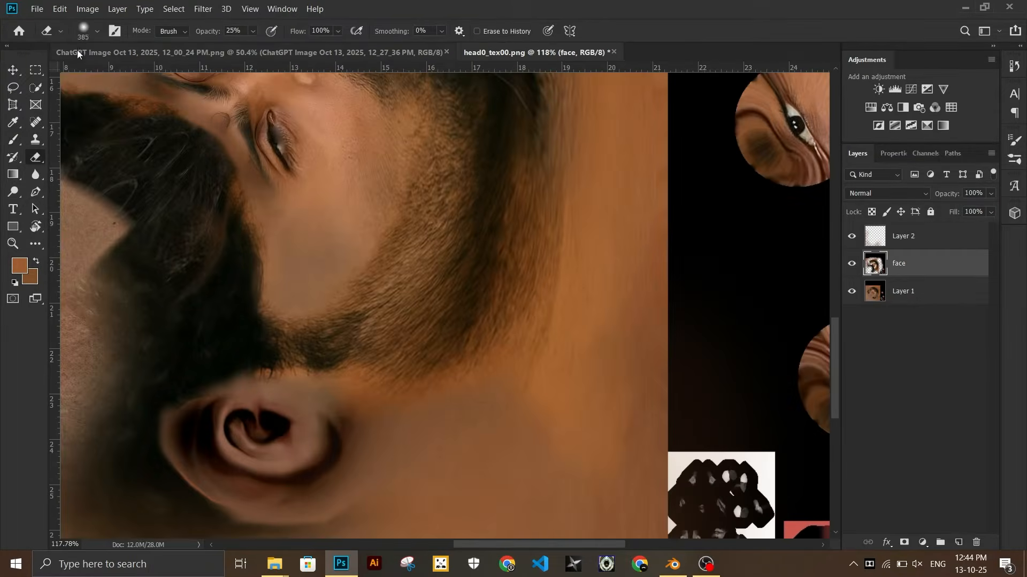
pyautogui.keyDown('alt'); pyautogui.scroll(-8, 603, 440); pyautogui.keyUp('alt')
pyautogui.press('b')
pyautogui.click(958, 542)
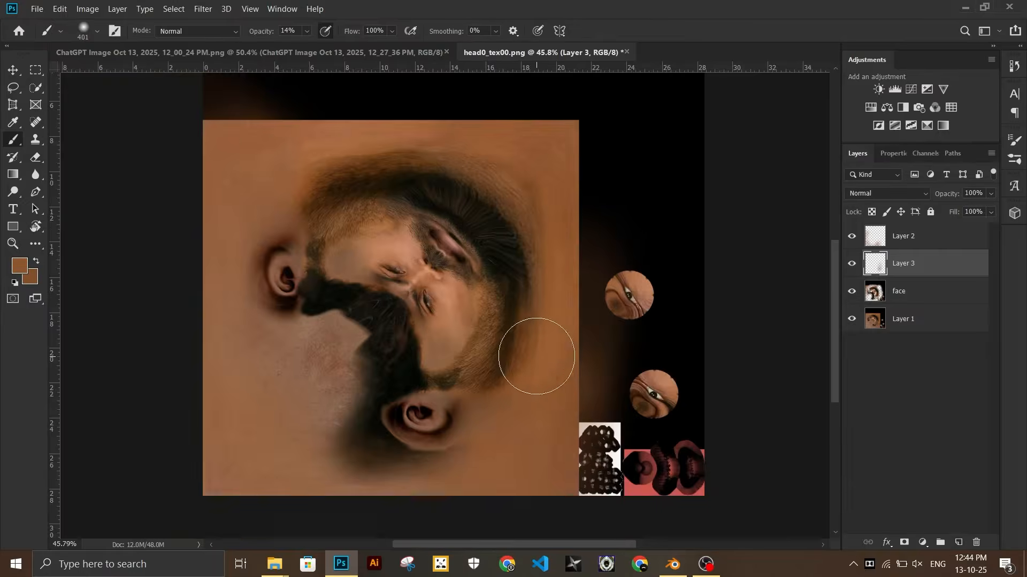
pyautogui.keyDown('alt'); pyautogui.scroll(3, 536, 356); pyautogui.keyUp('alt')
pyautogui.keyDown('alt'); pyautogui.scroll(-3, 366, 234); pyautogui.keyUp('alt')
pyautogui.keyDown('alt'); pyautogui.moveTo(367, 234); pyautogui.dragTo(305, 233, button='right'); pyautogui.keyUp('alt')
# - Place a hair image as a layer above Layer 3 and erase its edges to blend it with the scalp
pyautogui.hotkey('alt', 'Tab')
pyautogui.press('Return')
pyautogui.press('b')
pyautogui.press('e')
pyautogui.moveTo(642, 481); pyautogui.dragTo(586, 436)
# - Add a new top layer and brush black over the hair behind the ear at 14% opacity to hide the seams
pyautogui.hotkey('ctrl', 'shift', 'n')
pyautogui.click(96, 31)
pyautogui.press('b')
pyautogui.click(96, 30)
pyautogui.click(115, 70)
pyautogui.moveTo(527, 299); pyautogui.dragTo(383, 309)
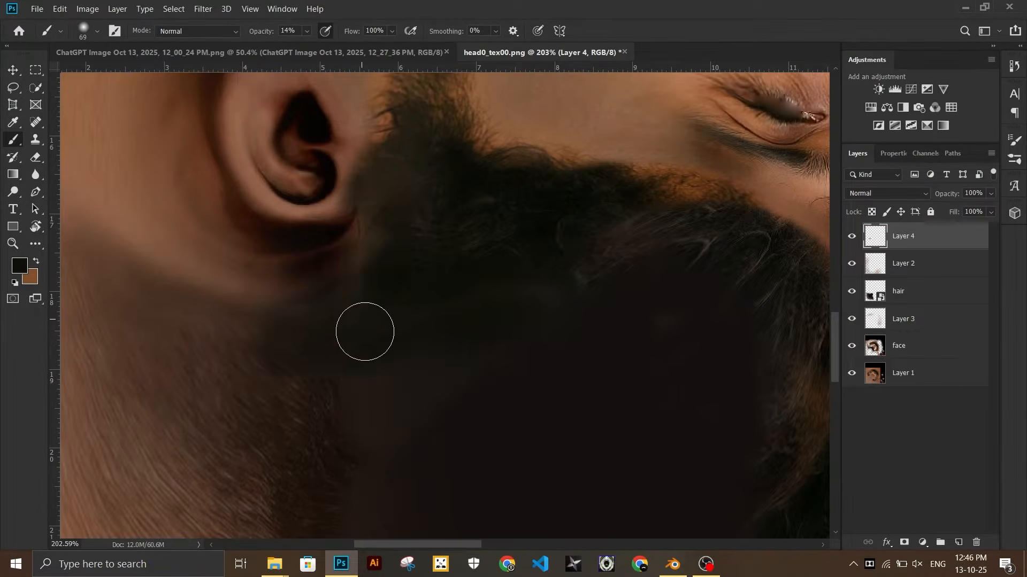
pyautogui.press('e')
pyautogui.keyDown('alt'); pyautogui.scroll(-8, 394, 235); pyautogui.keyUp('alt')
# - Add a new top layer and paint skin tone between the outer eyebrow and the hairline with a small soft brush
pyautogui.hotkey('ctrl', 'shift', 'n')
pyautogui.keyDown('alt'); pyautogui.scroll(10, 481, 155); pyautogui.keyUp('alt')
pyautogui.press('b')
pyautogui.click(97, 31)
pyautogui.moveTo(468, 349); pyautogui.dragTo(593, 415)
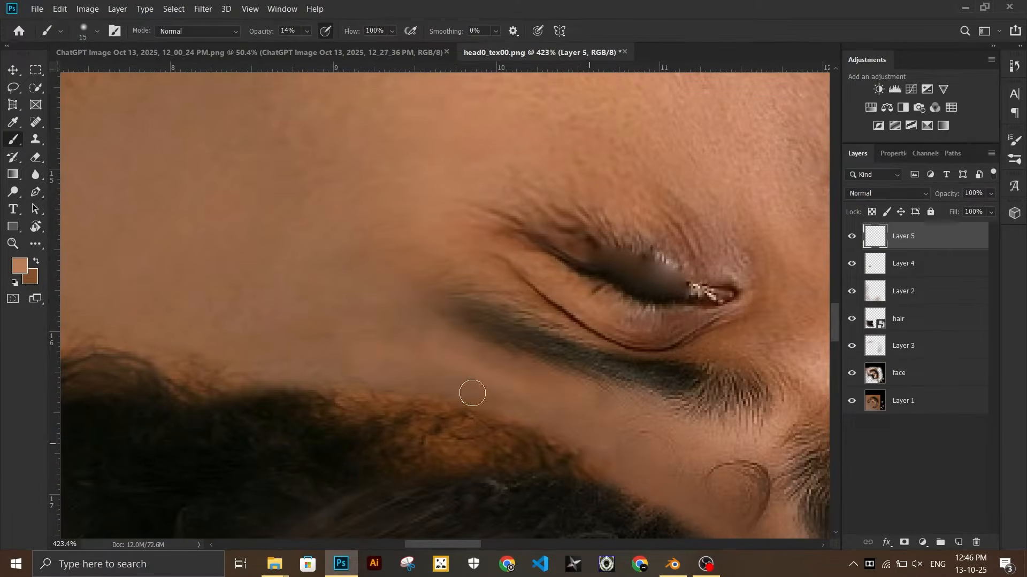
pyautogui.keyDown('alt'); pyautogui.scroll(4, 631, 377); pyautogui.keyUp('alt')
pyautogui.keyDown('alt'); pyautogui.click(413, 361); pyautogui.keyUp('alt')
# - Paint sampled skin tone over the curl of hair on the forehead above the eyebrows
pyautogui.keyDown('alt'); pyautogui.scroll(-8, 412, 360); pyautogui.keyUp('alt')
pyautogui.keyDown('alt'); pyautogui.scroll(7, 497, 433); pyautogui.keyUp('alt')
pyautogui.moveTo(495, 329); pyautogui.dragTo(532, 344)
pyautogui.keyDown('alt'); pyautogui.scroll(5, 609, 371); pyautogui.keyUp('alt')
pyautogui.moveTo(471, 407); pyautogui.dragTo(556, 315)
pyautogui.keyDown('alt'); pyautogui.scroll(-3, 558, 233); pyautogui.keyUp('alt')
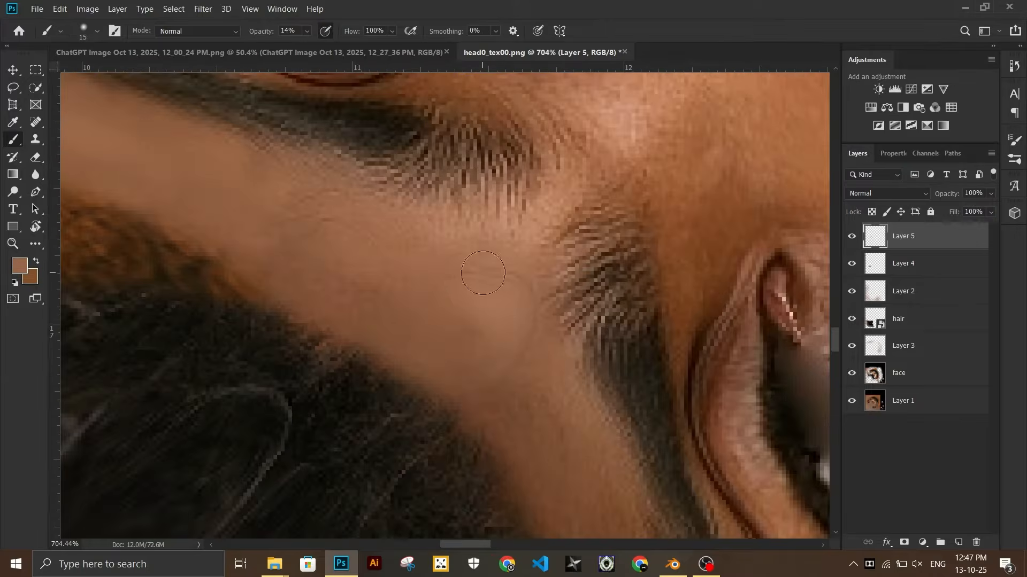
# - Export the retouched texture as a PNG, replacing the existing face.png
pyautogui.keyDown('alt'); pyautogui.scroll(-3, 458, 293); pyautogui.keyUp('alt')
pyautogui.scroll(-3, 454, 304)
pyautogui.keyDown('alt'); pyautogui.scroll(-4, 454, 309); pyautogui.keyUp('alt')
pyautogui.click(37, 9)
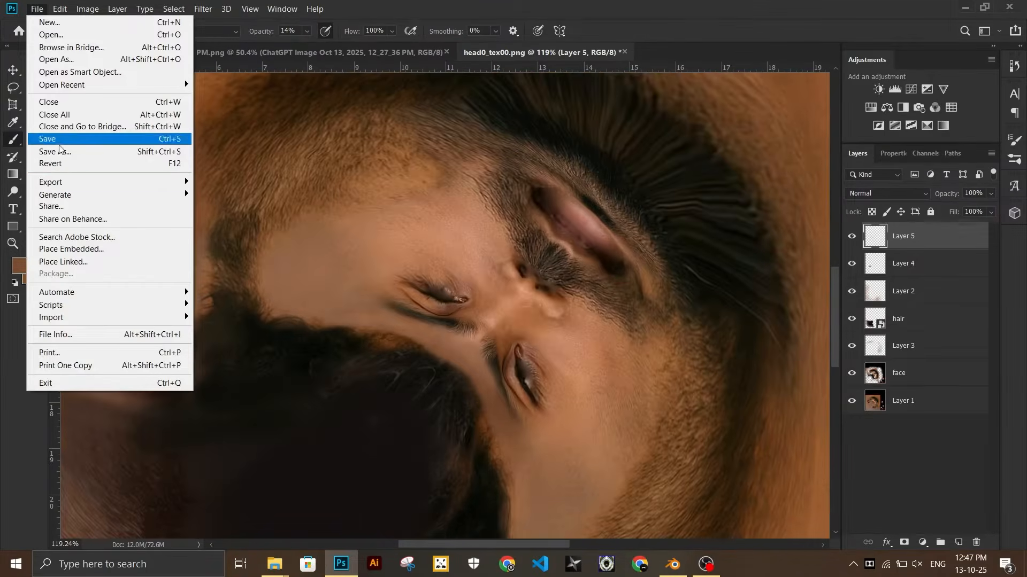
pyautogui.moveTo(59, 182)
pyautogui.click(239, 181)
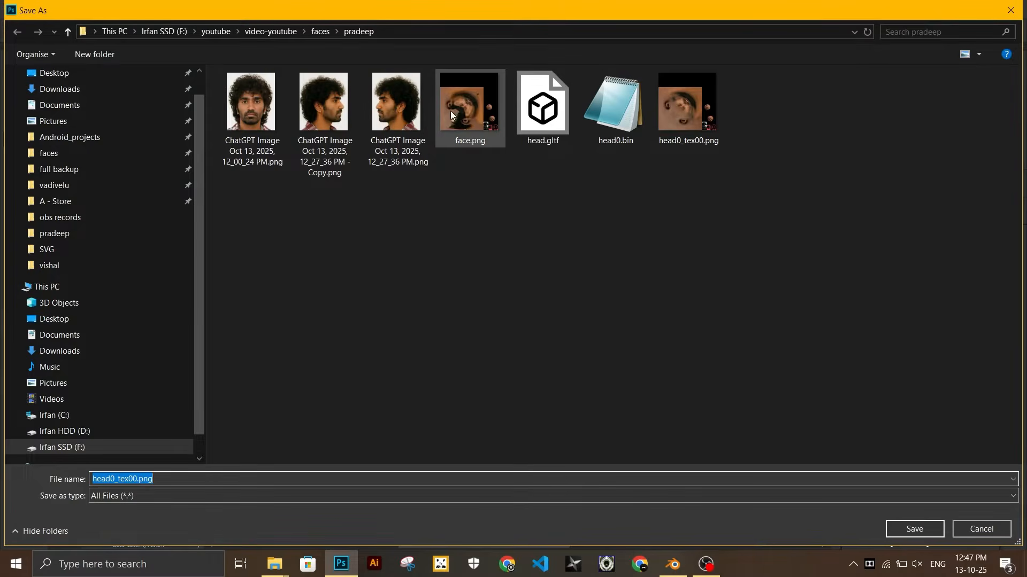
pyautogui.doubleClick(450, 105)
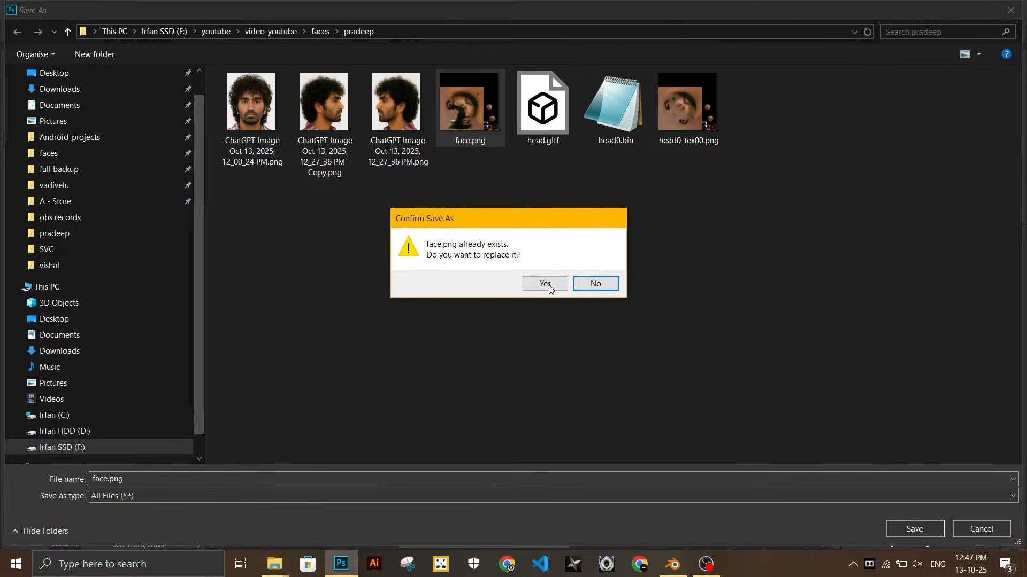
pyautogui.click(549, 284)
# - Switch to Blender's Layout workspace, load the retouched face.png as the head material's base color texture and inspect the face
pyautogui.click(672, 564)
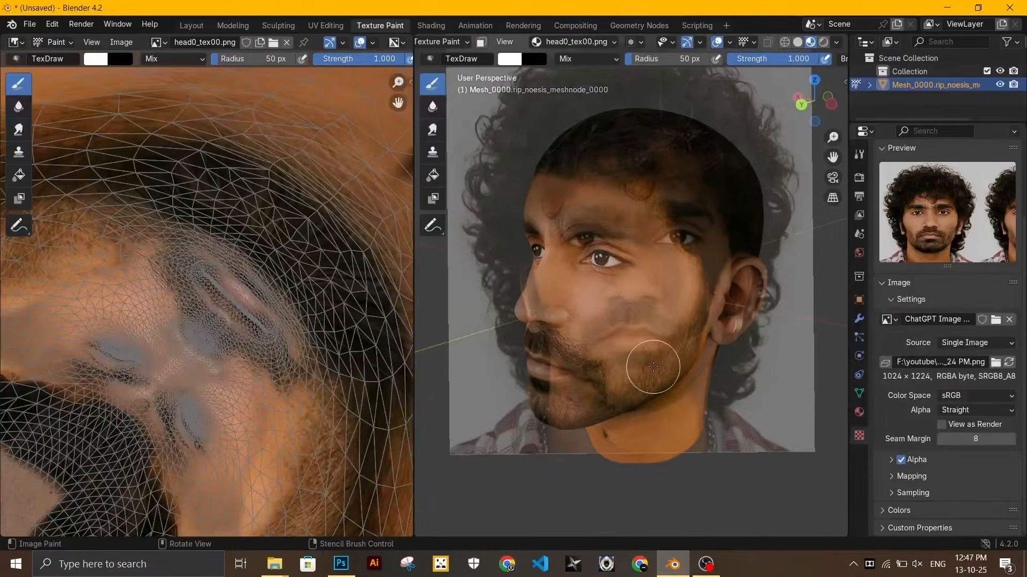
pyautogui.click(187, 24)
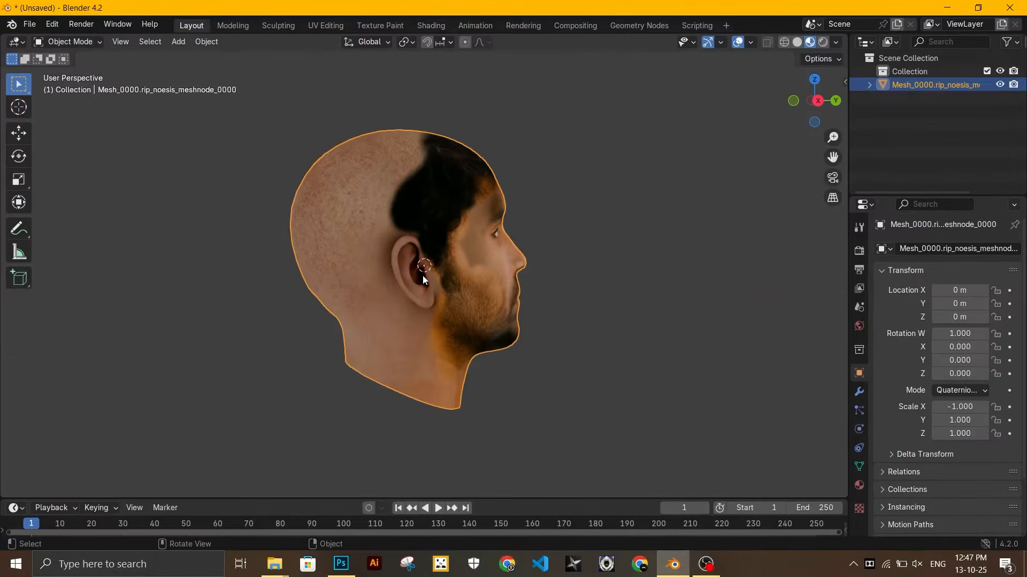
pyautogui.moveTo(519, 305); pyautogui.dragTo(567, 365, button='middle')
pyautogui.click(859, 484)
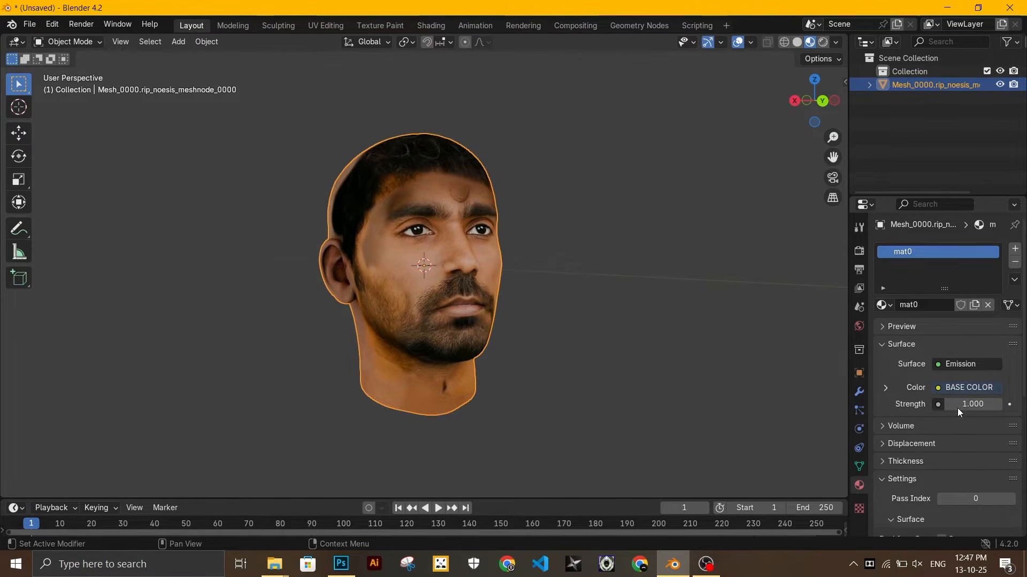
pyautogui.click(885, 388)
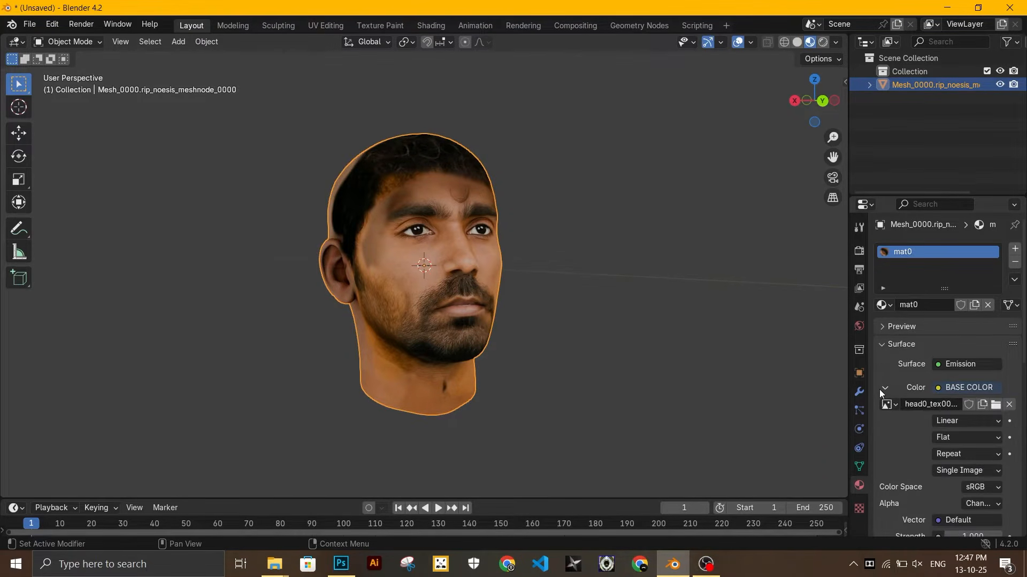
pyautogui.click(995, 404)
pyautogui.press('Escape')
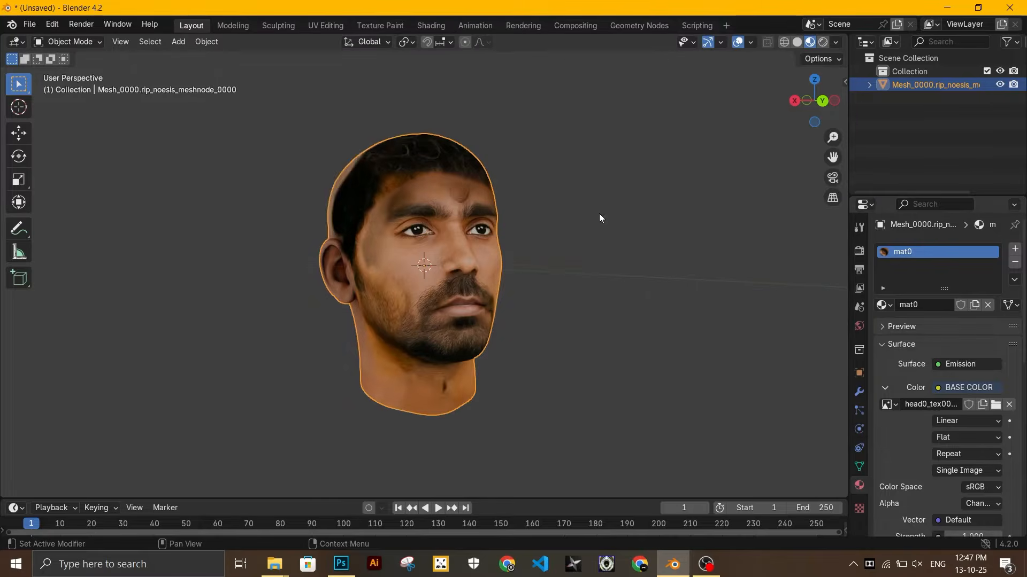
pyautogui.scroll(4, 556, 296)
pyautogui.moveTo(556, 296)
pyautogui.mouseDown(button='middle')
pyautogui.moveTo(644, 305)
pyautogui.moveTo(449, 301)
pyautogui.moveTo(466, 325)
pyautogui.moveTo(498, 307)
pyautogui.moveTo(661, 269)
pyautogui.moveTo(627, 222)
pyautogui.moveTo(496, 287)
pyautogui.moveTo(539, 306)
pyautogui.moveTo(549, 294)
pyautogui.mouseUp(button='middle')
pyautogui.scroll(5, 495, 287)
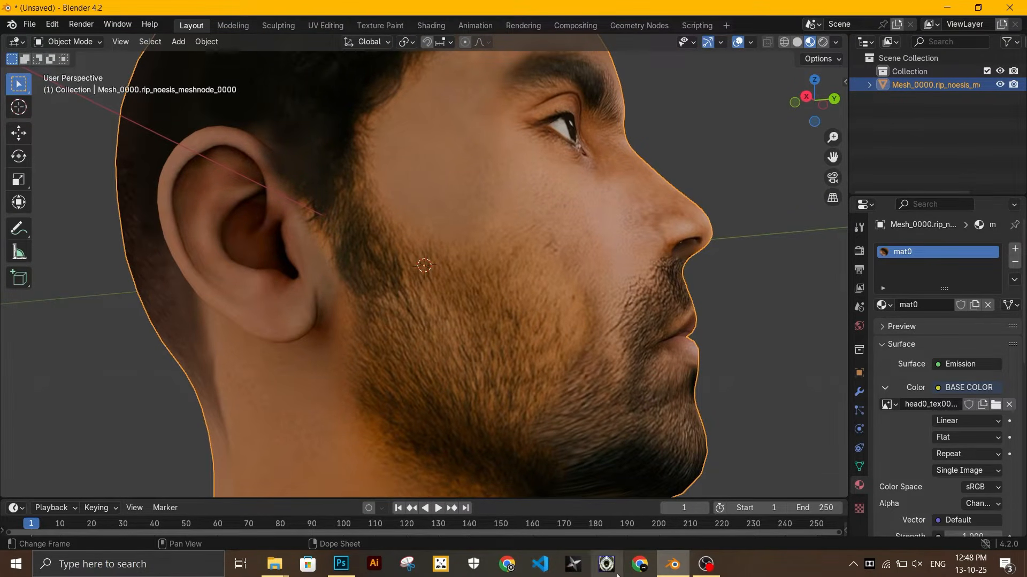
# - Switch to Photoshop and adjust the face layer's Hue/Saturation to hue +2 and saturation -17
pyautogui.click(349, 565)
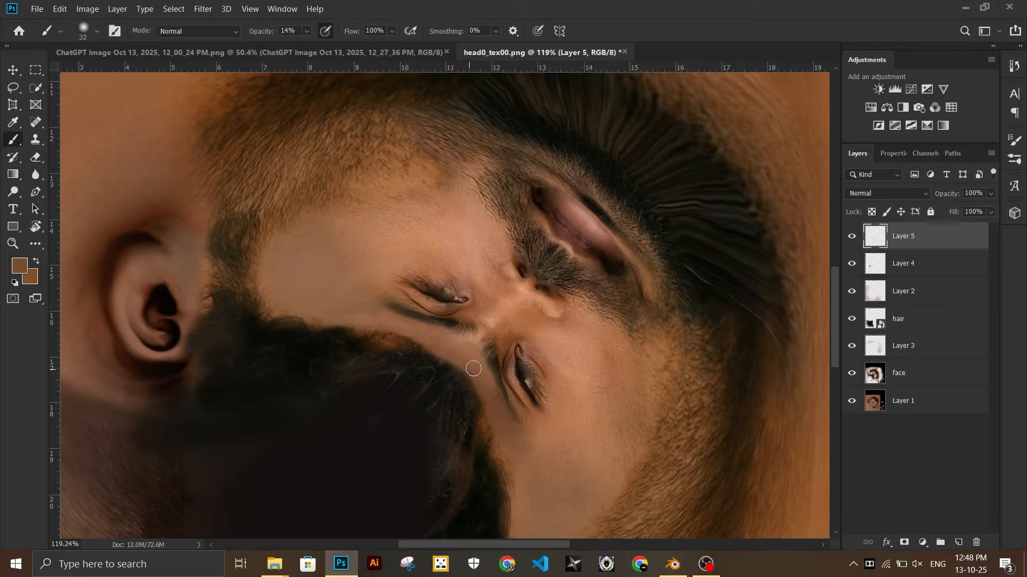
pyautogui.keyDown('alt'); pyautogui.scroll(5, 397, 220); pyautogui.keyUp('alt')
pyautogui.keyDown('alt'); pyautogui.scroll(-7, 397, 220); pyautogui.keyUp('alt')
pyautogui.click(909, 373)
pyautogui.hotkey('ctrl', 'u')
pyautogui.moveTo(788, 201); pyautogui.dragTo(789, 202)
pyautogui.moveTo(788, 235); pyautogui.dragTo(777, 236)
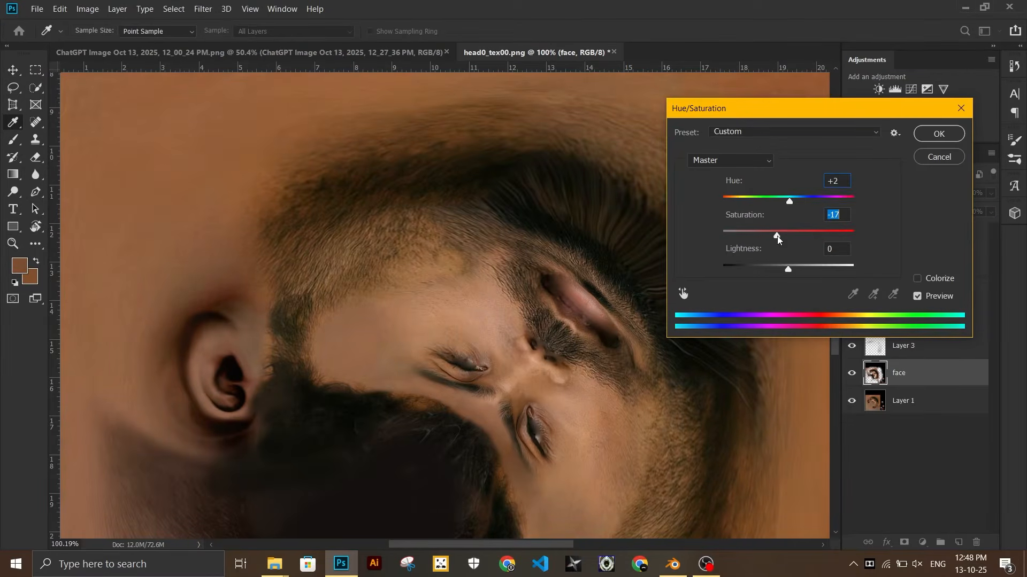
# - Return to Blender, reload the color-adjusted texture on the head material and check the side of the face
pyautogui.press('Tab')
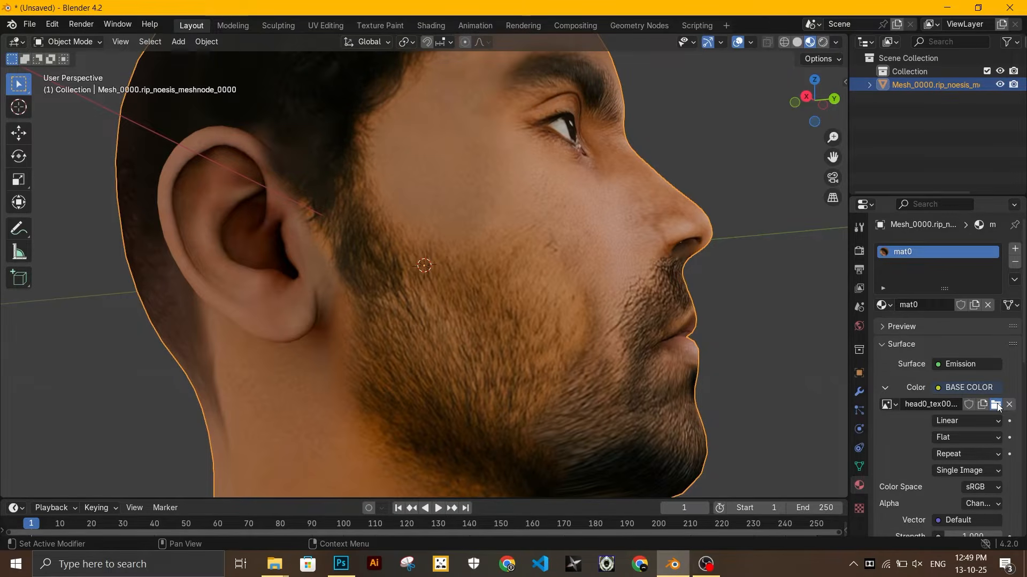
pyautogui.click(996, 405)
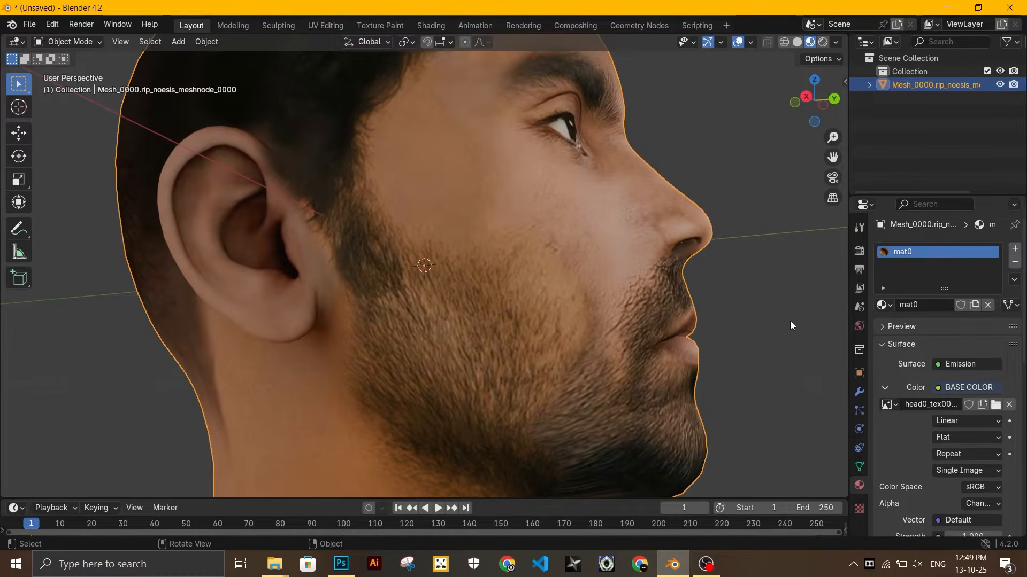
pyautogui.moveTo(790, 320); pyautogui.dragTo(576, 454, button='middle')
# - Switch to Photoshop and soften the face layer's edges around the cheek and beard with the Eraser at 24% opacity
pyautogui.click(341, 564)
pyautogui.keyDown('alt'); pyautogui.scroll(7, 408, 251); pyautogui.keyUp('alt')
pyautogui.press('e')
pyautogui.keyDown('alt'); pyautogui.scroll(-6, 530, 337); pyautogui.keyUp('alt')
pyautogui.keyDown('alt'); pyautogui.scroll(8, 331, 406); pyautogui.keyUp('alt')
pyautogui.scroll(2, 316, 315)
pyautogui.moveTo(253, 31); pyautogui.dragTo(271, 49)
pyautogui.keyDown('alt'); pyautogui.scroll(-2, 424, 375); pyautogui.keyUp('alt')
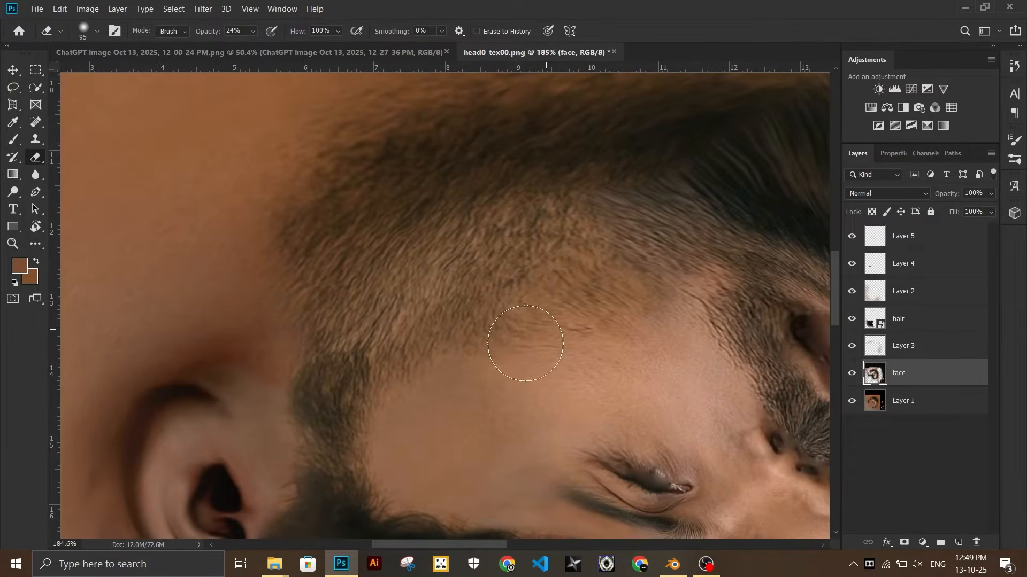
pyautogui.keyDown('alt'); pyautogui.scroll(-4, 549, 328); pyautogui.keyUp('alt')
pyautogui.keyDown('alt'); pyautogui.scroll(6, 570, 300); pyautogui.keyUp('alt')
pyautogui.keyDown('alt'); pyautogui.scroll(-5, 570, 300); pyautogui.keyUp('alt')
pyautogui.keyDown('alt'); pyautogui.scroll(4, 360, 431); pyautogui.keyUp('alt')
# - Reduce the eraser to 45 px and soften the face layer's edge between the ear and the sideburn
pyautogui.keyDown('alt'); pyautogui.scroll(4, 360, 431); pyautogui.keyUp('alt')
pyautogui.press('[')
pyautogui.press('[')
pyautogui.press('[')
pyautogui.press('[')
pyautogui.press('[')
pyautogui.press('[')
pyautogui.keyDown('alt'); pyautogui.scroll(-3, 387, 325); pyautogui.keyUp('alt')
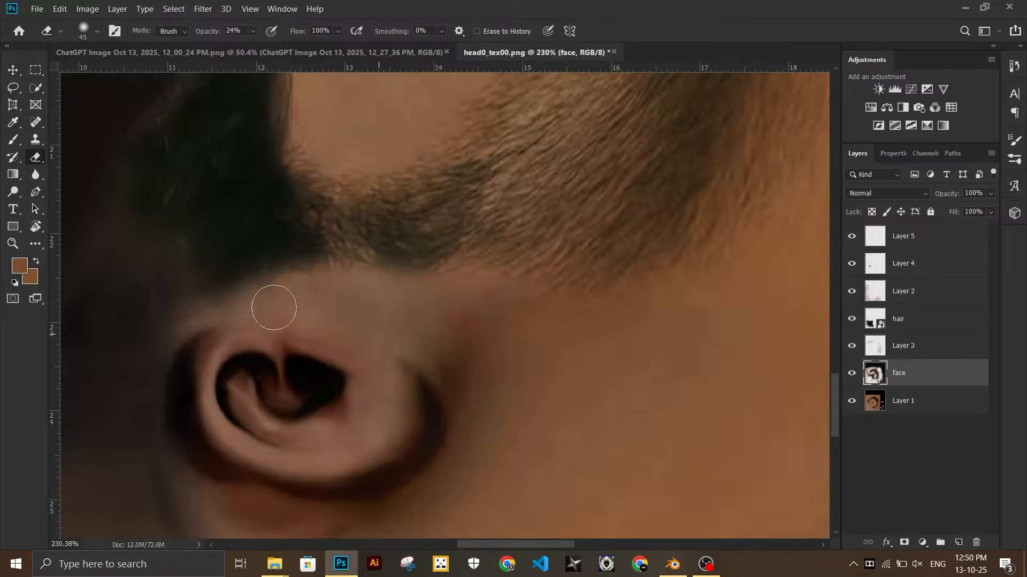
# - Save the retouched texture again as a PNG, replacing the existing face.png
pyautogui.keyDown('alt'); pyautogui.scroll(-3, 387, 325); pyautogui.keyUp('alt')
pyautogui.hotkey('ctrl', 'shift', 's')
pyautogui.doubleClick(451, 121)
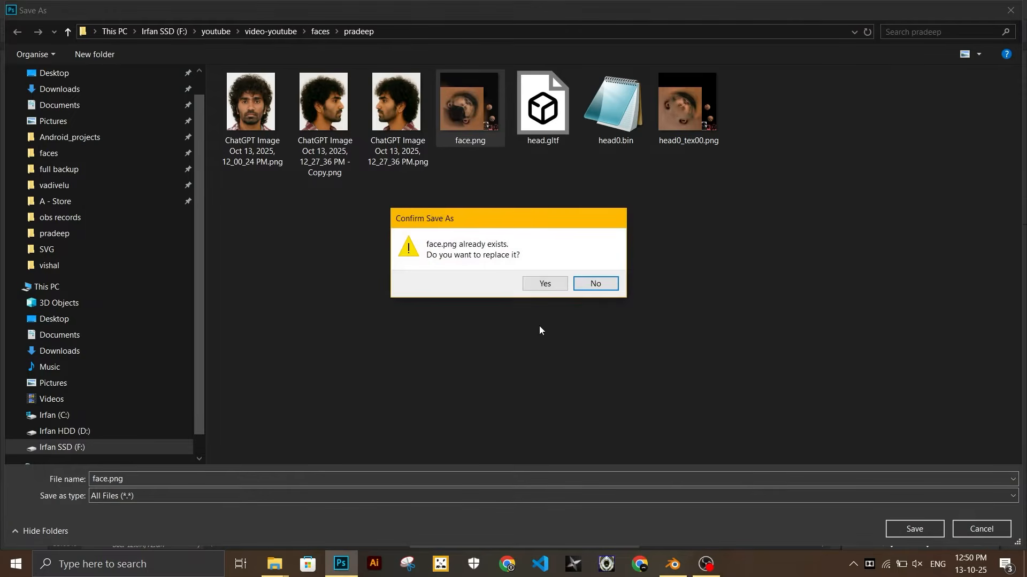
pyautogui.click(545, 285)
# - Switch to Blender, open the new face.png as the head's base color texture and view the head from the front
pyautogui.click(672, 565)
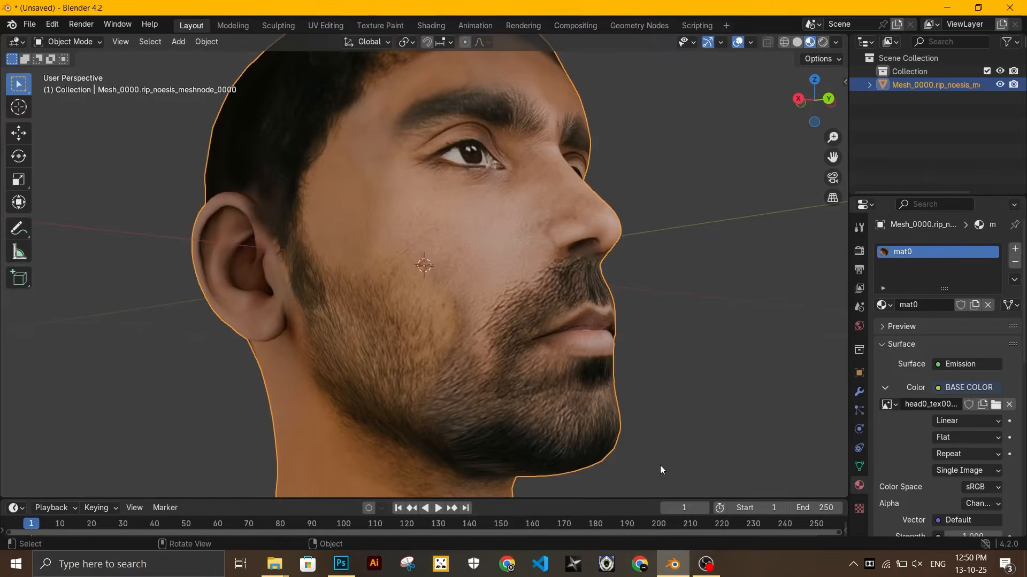
pyautogui.click(997, 408)
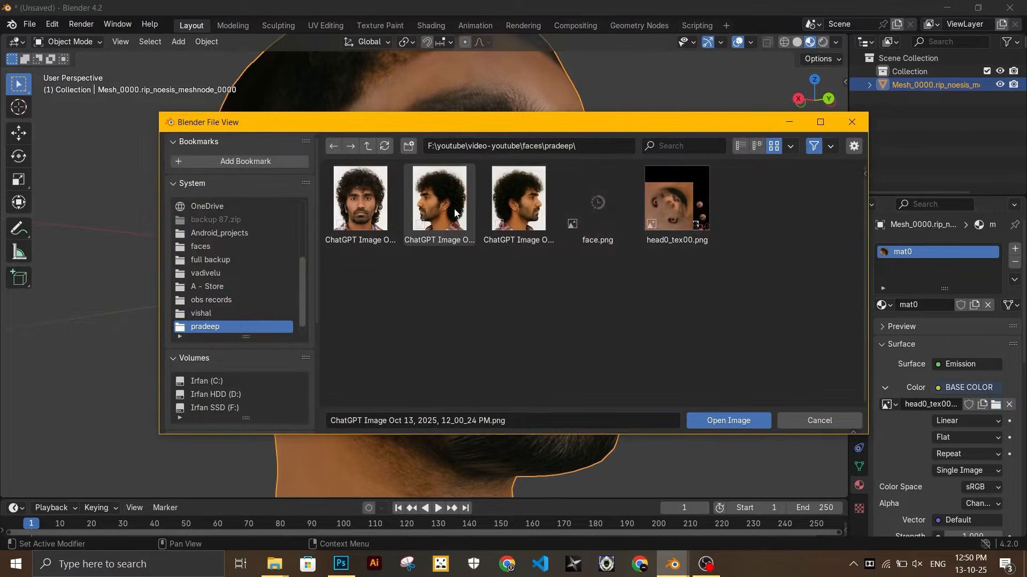
pyautogui.doubleClick(582, 200)
pyautogui.moveTo(695, 331); pyautogui.dragTo(590, 372, button='middle')
# - Put the head in Edit Mode with face selection and deselect the whole mesh
pyautogui.click(91, 44)
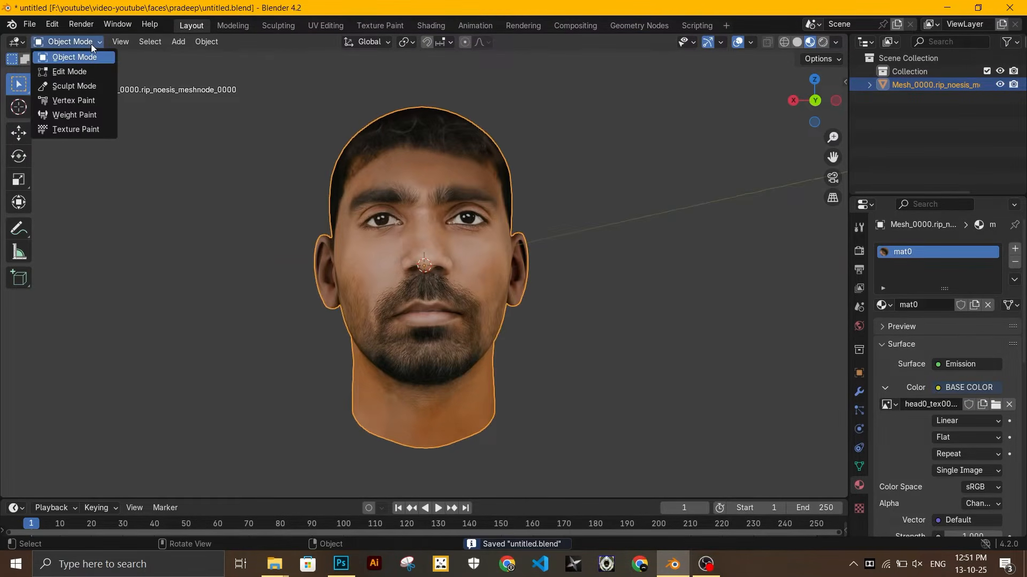
pyautogui.click(84, 71)
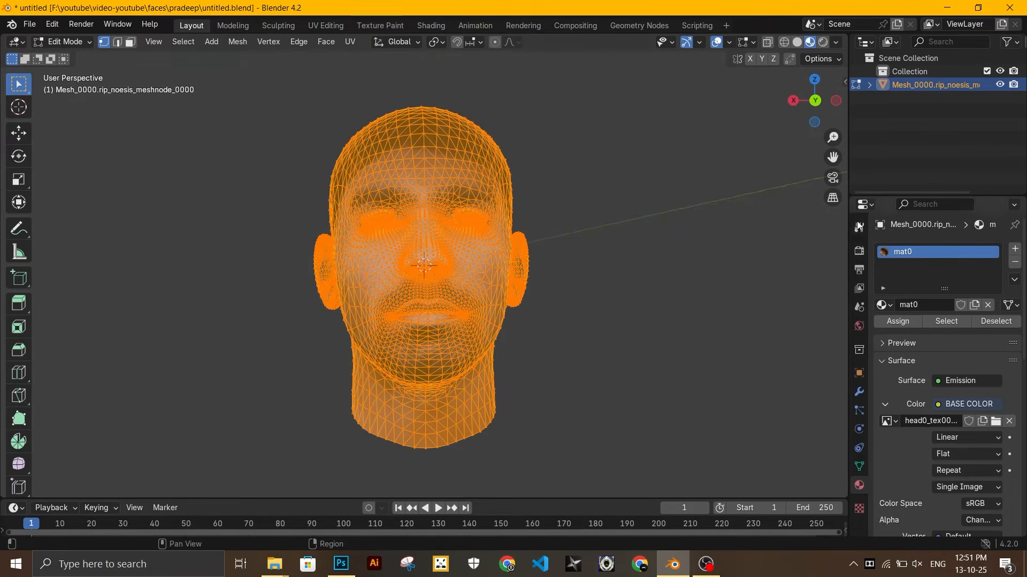
pyautogui.moveTo(835, 160); pyautogui.dragTo(851, 231)
pyautogui.moveTo(532, 342); pyautogui.dragTo(615, 340, button='middle')
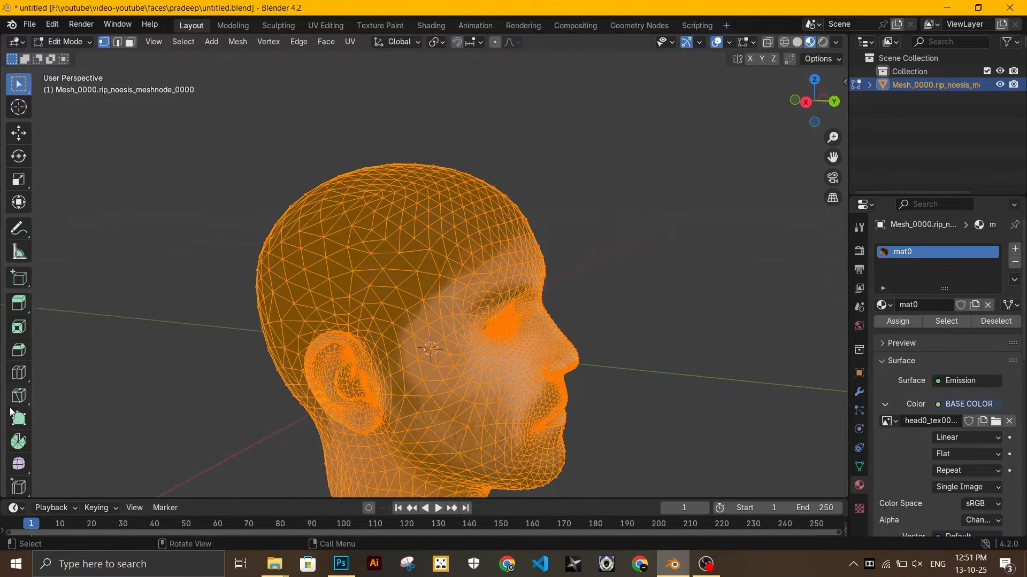
pyautogui.click(19, 396)
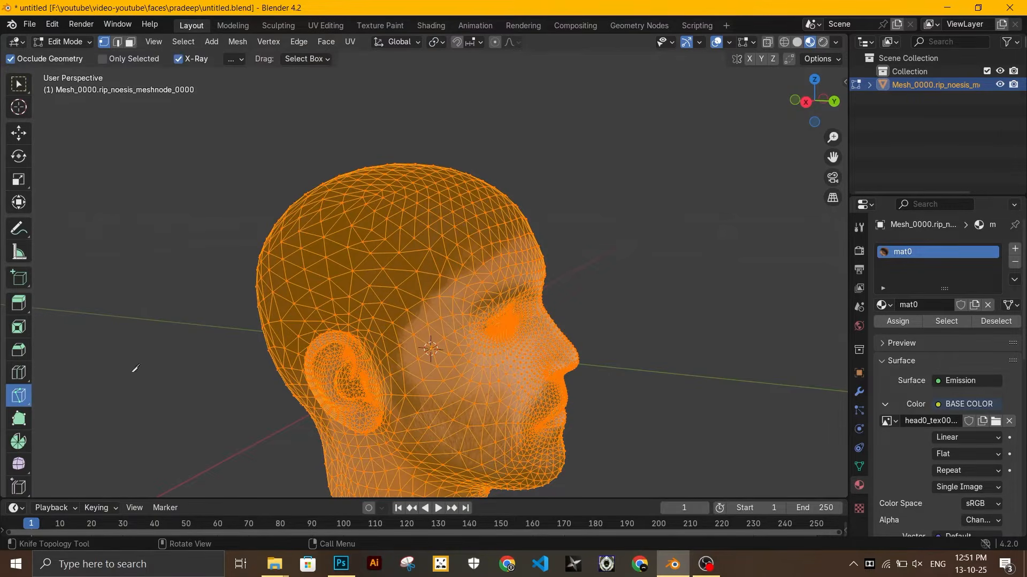
pyautogui.click(131, 42)
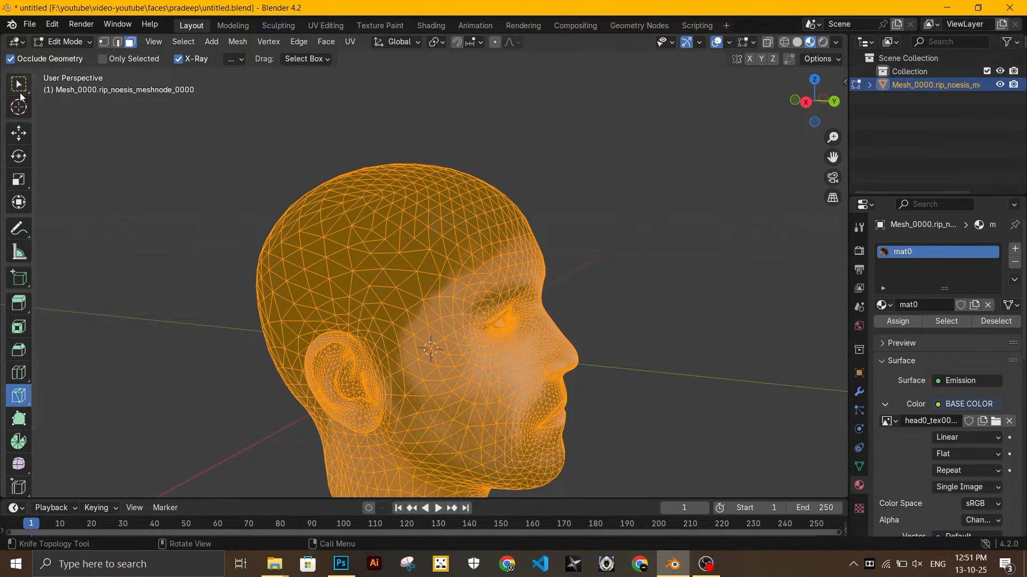
pyautogui.click(19, 133)
pyautogui.hotkey('alt', 'a')
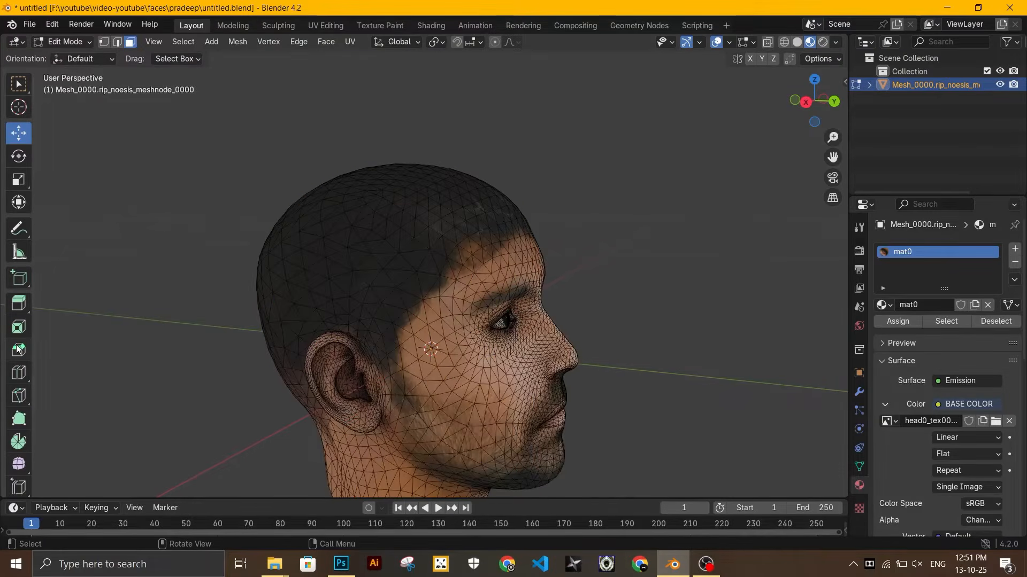
# - Cut a hairline across the side of the head from the temple to above the ear with the Knife tool
pyautogui.click(18, 396)
pyautogui.scroll(1, 367, 276)
pyautogui.moveTo(465, 241)
pyautogui.mouseDown(button='middle')
pyautogui.moveTo(428, 239)
pyautogui.moveTo(452, 255)
pyautogui.mouseUp(button='middle')
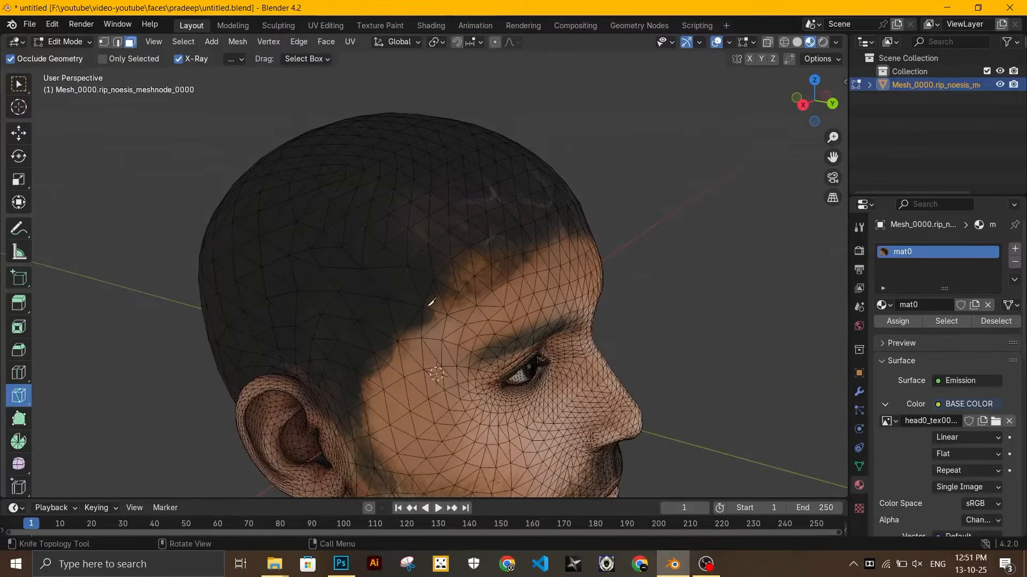
pyautogui.moveTo(359, 365); pyautogui.dragTo(470, 301, button='middle')
pyautogui.click(499, 273)
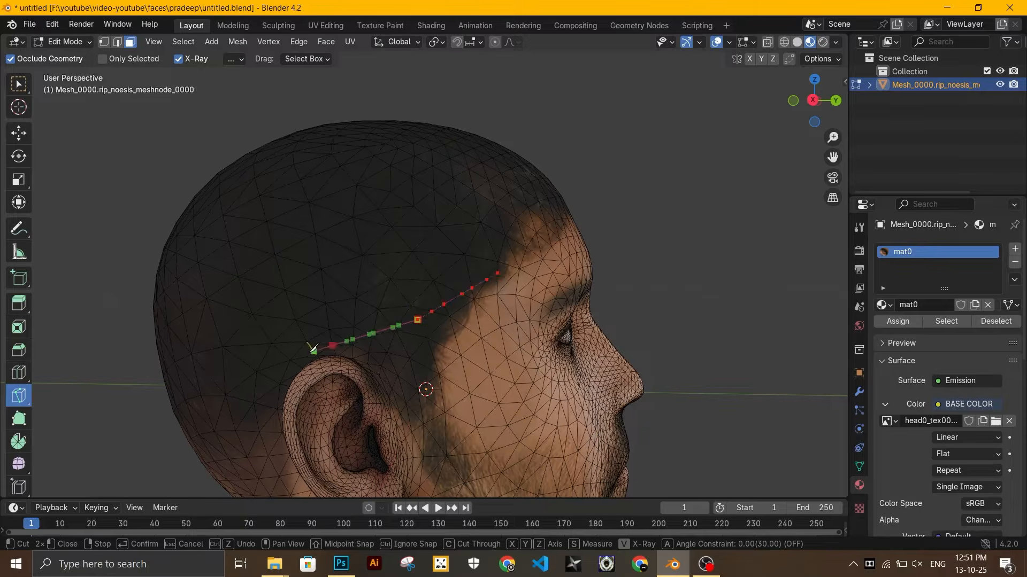
pyautogui.moveTo(303, 354)
pyautogui.mouseDown(button='middle')
pyautogui.moveTo(355, 362)
pyautogui.moveTo(424, 417)
pyautogui.moveTo(398, 327)
pyautogui.moveTo(449, 369)
pyautogui.mouseUp(button='middle')
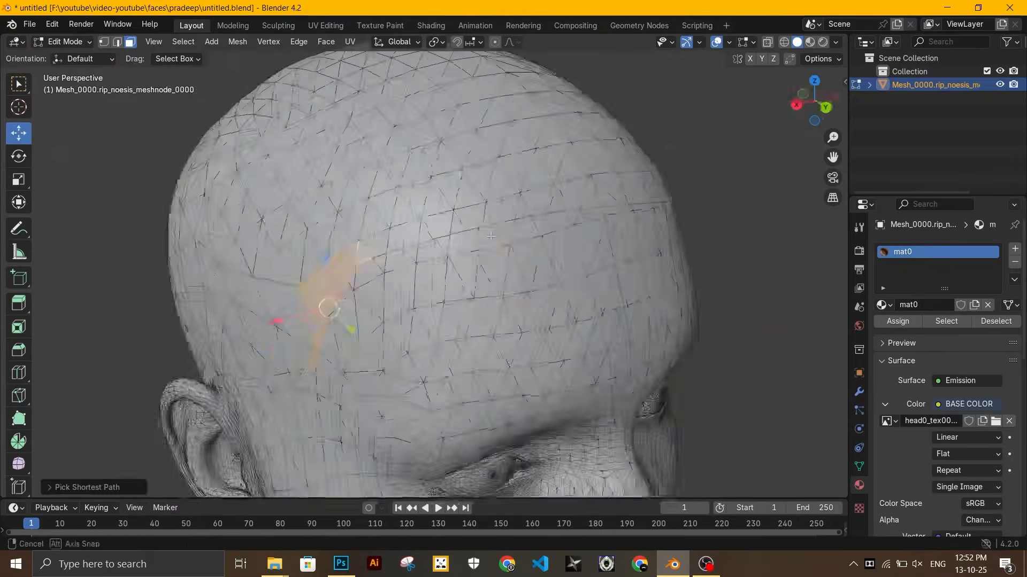
# - Select the faces along the hairline around the scalp by picking shortest paths between faces
pyautogui.moveTo(513, 427)
pyautogui.mouseDown(button='middle')
pyautogui.moveTo(533, 442)
pyautogui.moveTo(438, 241)
pyautogui.mouseUp(button='middle')
pyautogui.keyDown('ctrl'); pyautogui.click(443, 283); pyautogui.keyUp('ctrl')
pyautogui.moveTo(444, 283); pyautogui.dragTo(455, 257, button='middle')
pyautogui.moveTo(632, 406); pyautogui.dragTo(385, 251, button='middle')
pyautogui.keyDown('ctrl'); pyautogui.click(220, 398); pyautogui.keyUp('ctrl')
pyautogui.keyDown('ctrl'); pyautogui.click(495, 315); pyautogui.keyUp('ctrl')
pyautogui.keyDown('ctrl'); pyautogui.click(374, 229); pyautogui.keyUp('ctrl')
# - Add the remaining faces of the scalp on the top, sides and back of the head to the selection
pyautogui.scroll(-3, 374, 229)
pyautogui.keyDown('shift'); pyautogui.moveTo(181, 320); pyautogui.dragTo(476, 67); pyautogui.keyUp('shift')
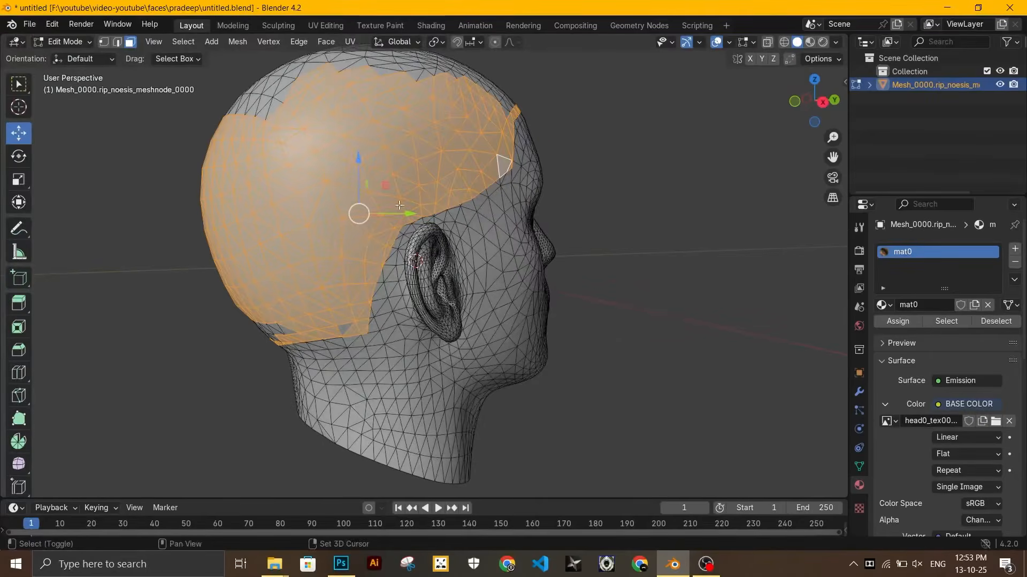
pyautogui.moveTo(374, 267); pyautogui.dragTo(514, 268, button='middle')
pyautogui.keyDown('shift'); pyautogui.moveTo(514, 267); pyautogui.dragTo(481, 417, button='middle'); pyautogui.keyUp('shift')
pyautogui.keyDown('shift'); pyautogui.moveTo(252, 167); pyautogui.dragTo(578, 321); pyautogui.keyUp('shift')
pyautogui.moveTo(578, 321); pyautogui.dragTo(637, 381, button='middle')
# - Duplicate the selected scalp faces in place and separate them into their own object
pyautogui.hotkey('shift', 'd')
pyautogui.rightClick(637, 381)
pyautogui.hotkey('ctrl', 'f')
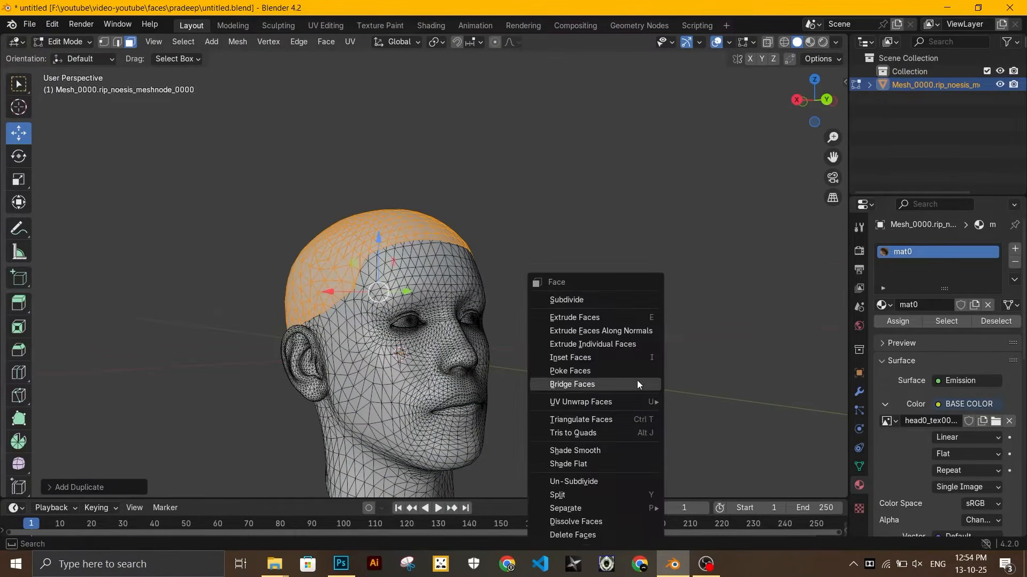
pyautogui.moveTo(596, 507)
pyautogui.click(705, 479)
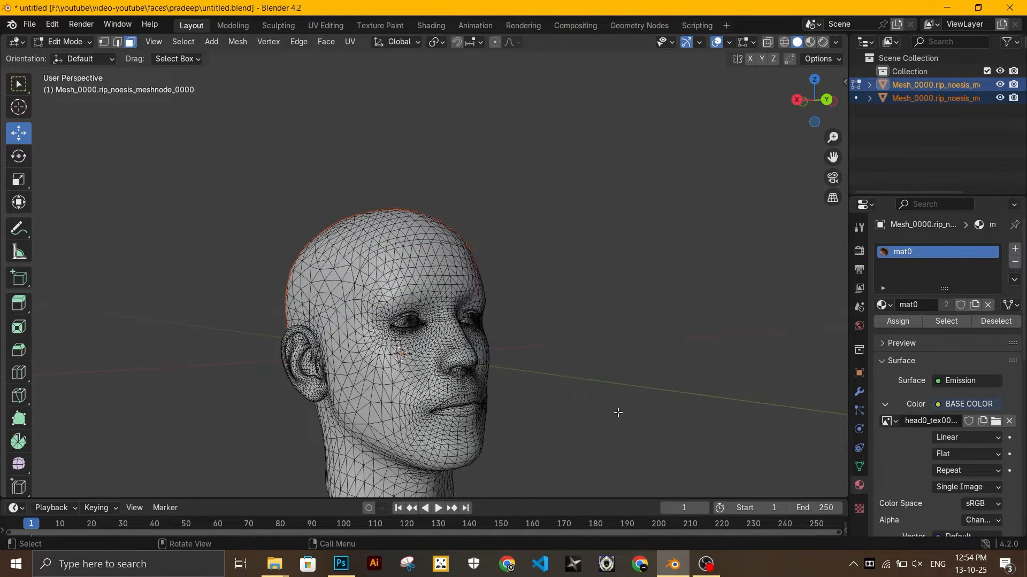
# - Return to Object Mode and select only the separated scalp mesh
pyautogui.scroll(1, 448, 324)
pyautogui.click(64, 41)
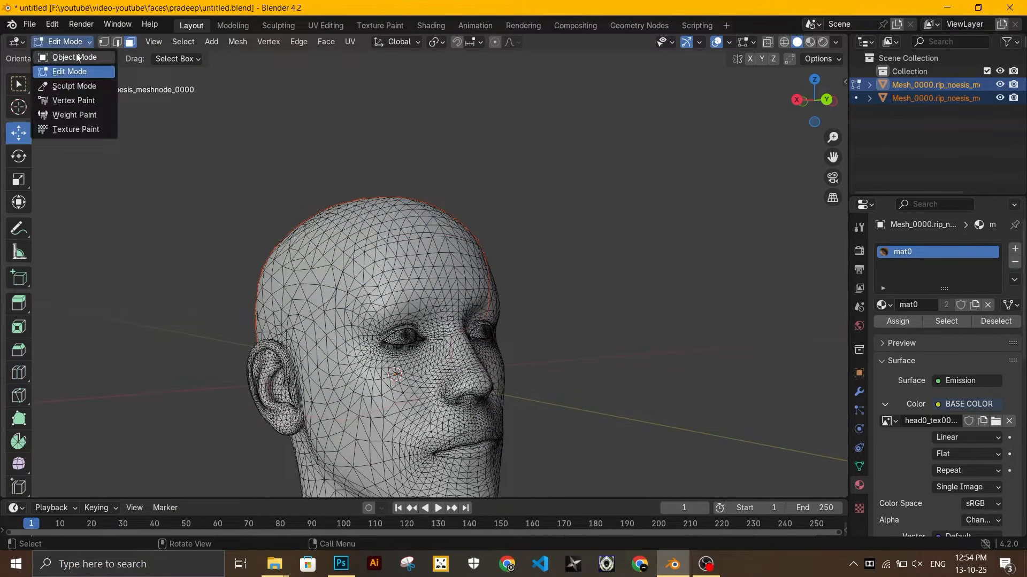
pyautogui.click(76, 52)
pyautogui.click(591, 362)
pyautogui.click(333, 213)
pyautogui.moveTo(448, 339); pyautogui.dragTo(666, 437, button='middle')
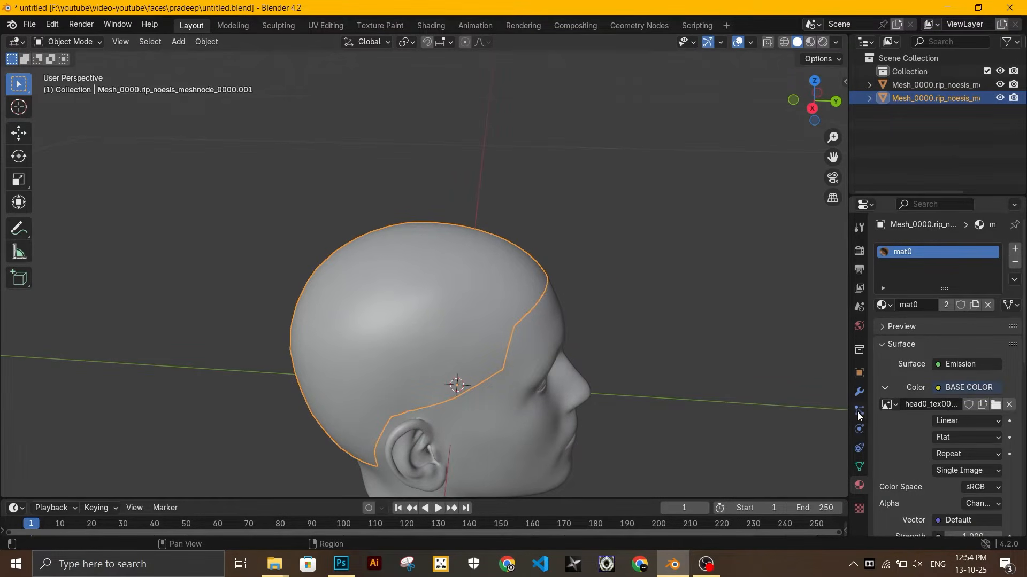
# - Show the textured head in Material Preview shading and view it from the front
pyautogui.click(810, 42)
pyautogui.moveTo(546, 356); pyautogui.dragTo(470, 282, button='middle')
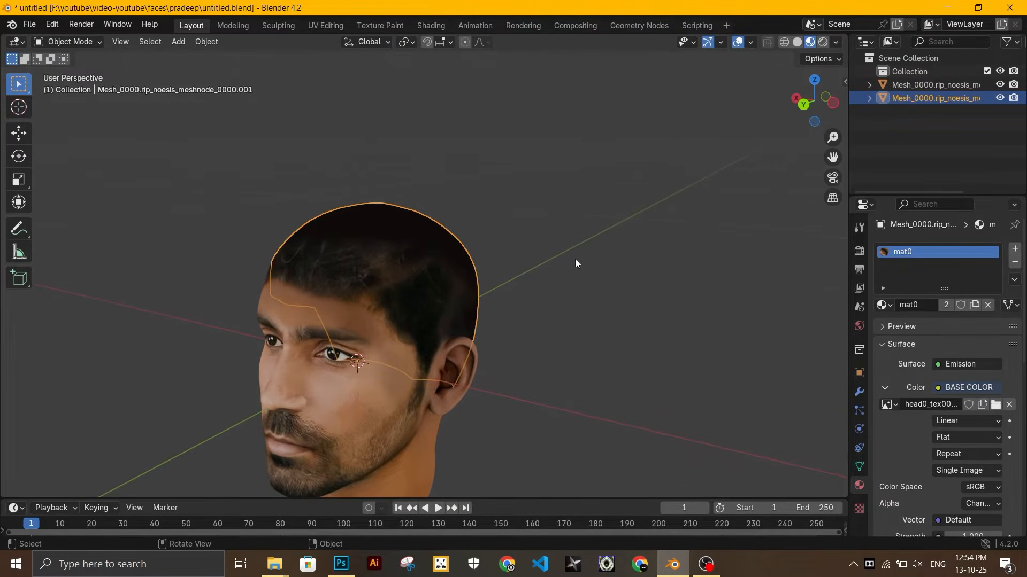
pyautogui.moveTo(834, 158); pyautogui.dragTo(975, 50)
pyautogui.scroll(2, 679, 361)
pyautogui.moveTo(679, 360); pyautogui.dragTo(758, 355, button='middle')
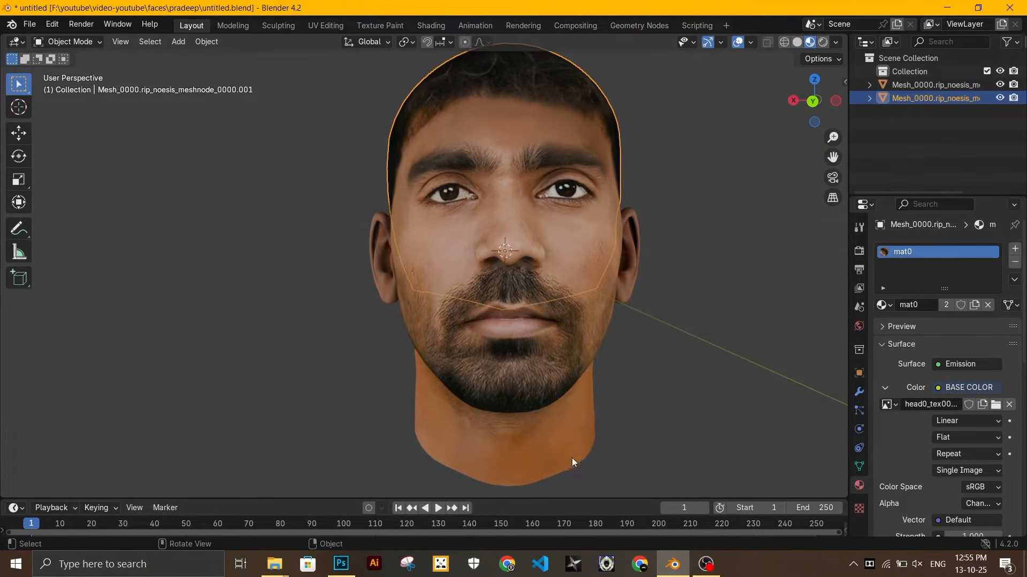
# - Switch to Photoshop, hide the side-profile layer to examine the front portrait's hair, and return to Blender
pyautogui.click(342, 564)
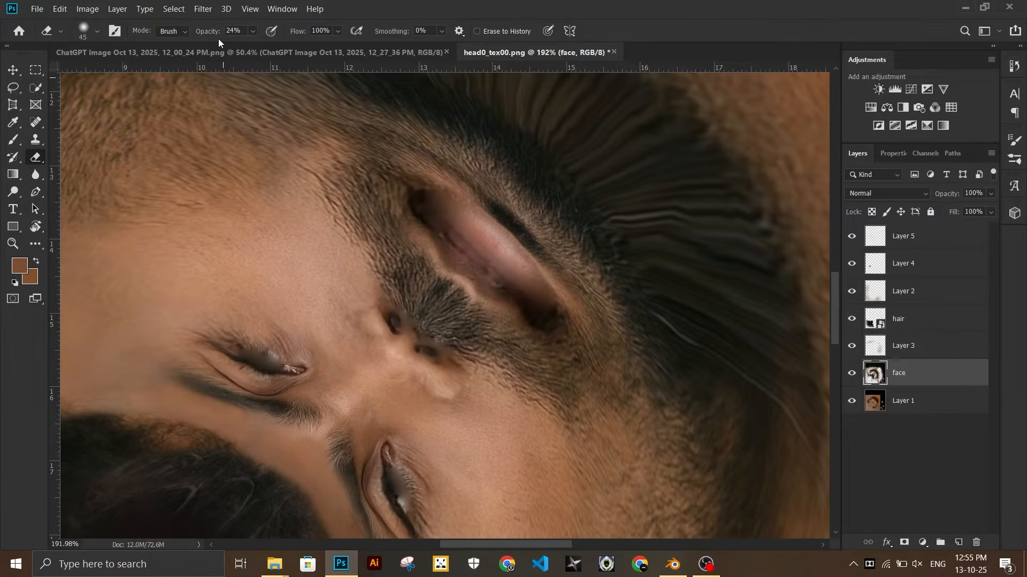
pyautogui.click(238, 49)
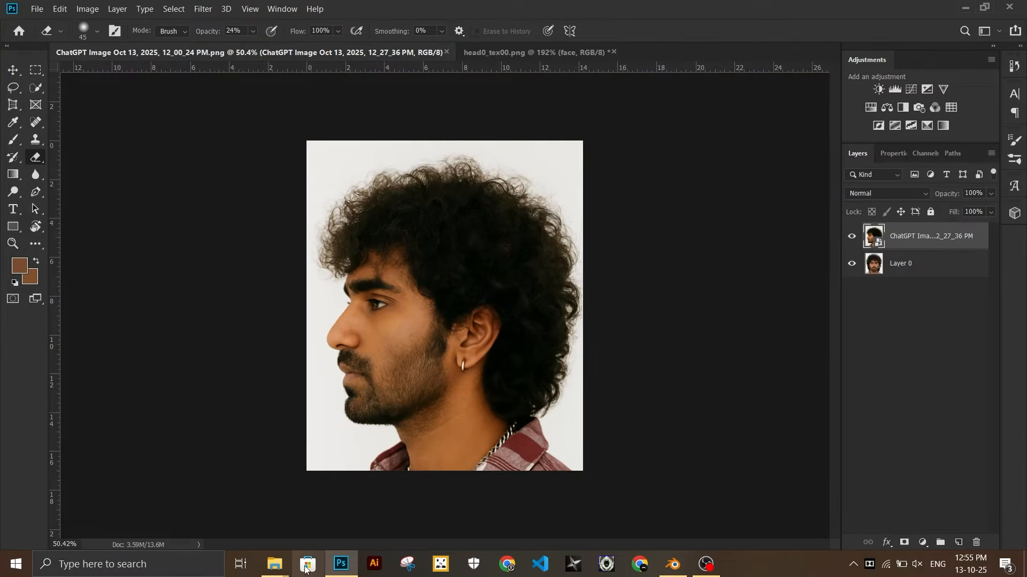
pyautogui.click(852, 238)
pyautogui.keyDown('alt'); pyautogui.scroll(3, 438, 337); pyautogui.keyUp('alt')
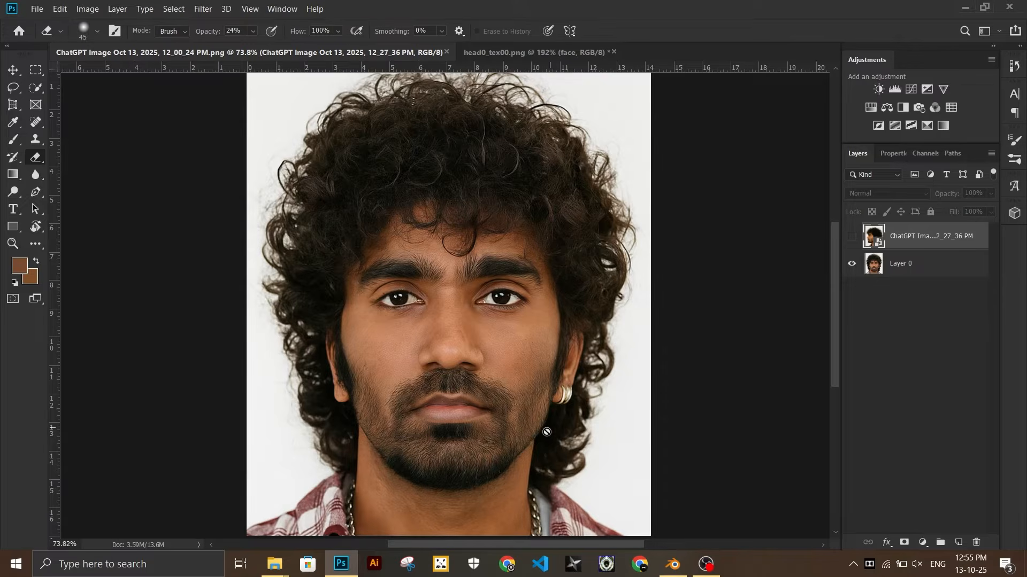
pyautogui.click(966, 8)
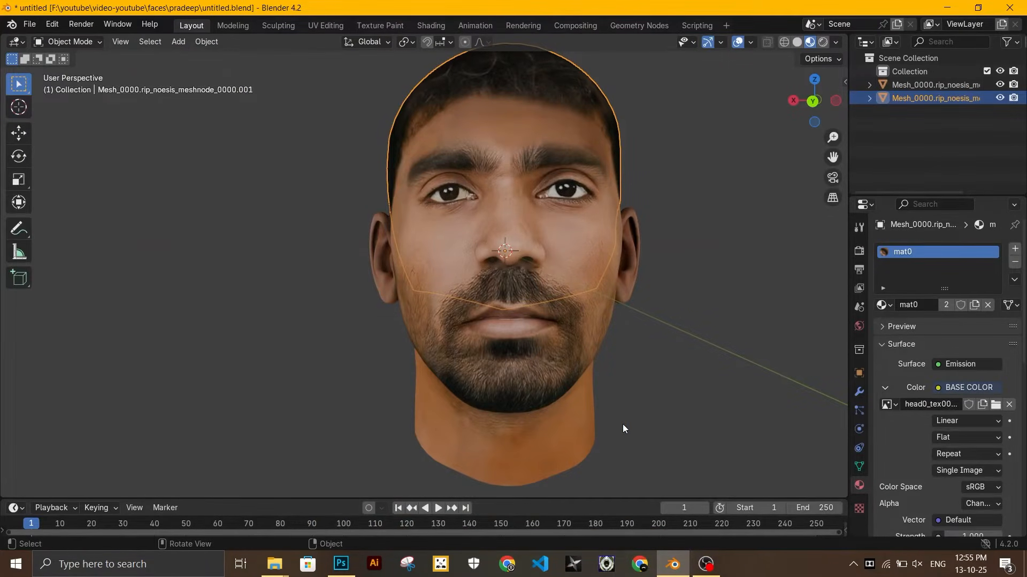
# - Select the head mesh and set it up for sculpting with the Elastic Deform brush in Material Preview shading
pyautogui.click(588, 352)
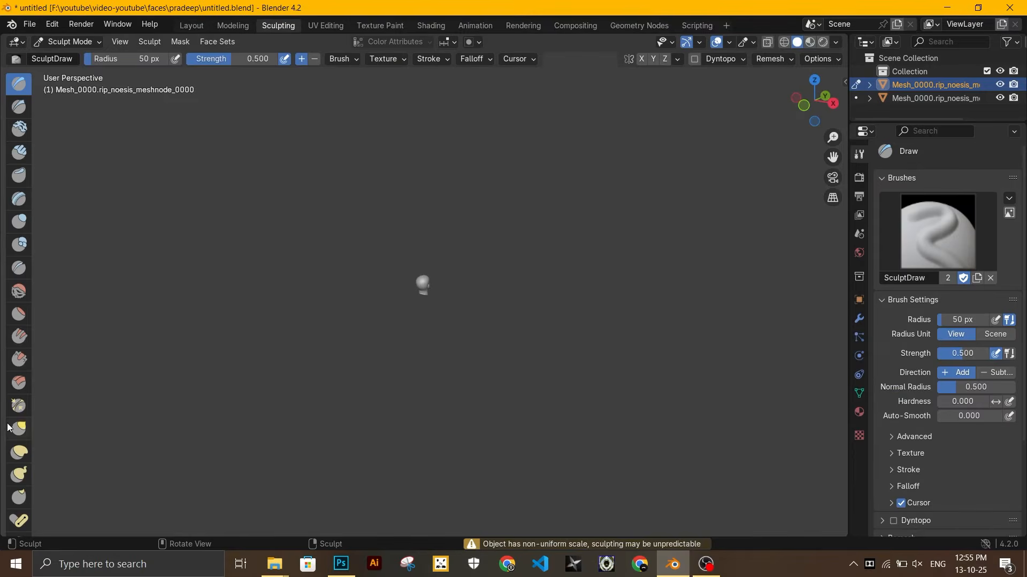
pyautogui.click(18, 454)
pyautogui.scroll(10, 556, 367)
pyautogui.moveTo(586, 394); pyautogui.dragTo(377, 373, button='middle')
pyautogui.click(808, 43)
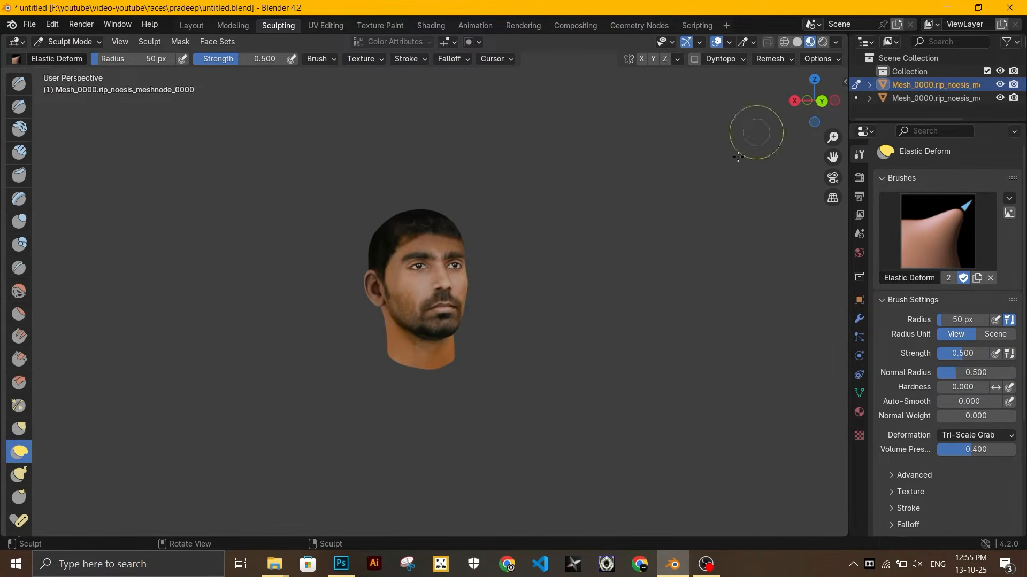
pyautogui.scroll(7, 571, 342)
pyautogui.scroll(-3, 664, 425)
pyautogui.moveTo(551, 354); pyautogui.dragTo(518, 350, button='middle')
pyautogui.scroll(3, 518, 351)
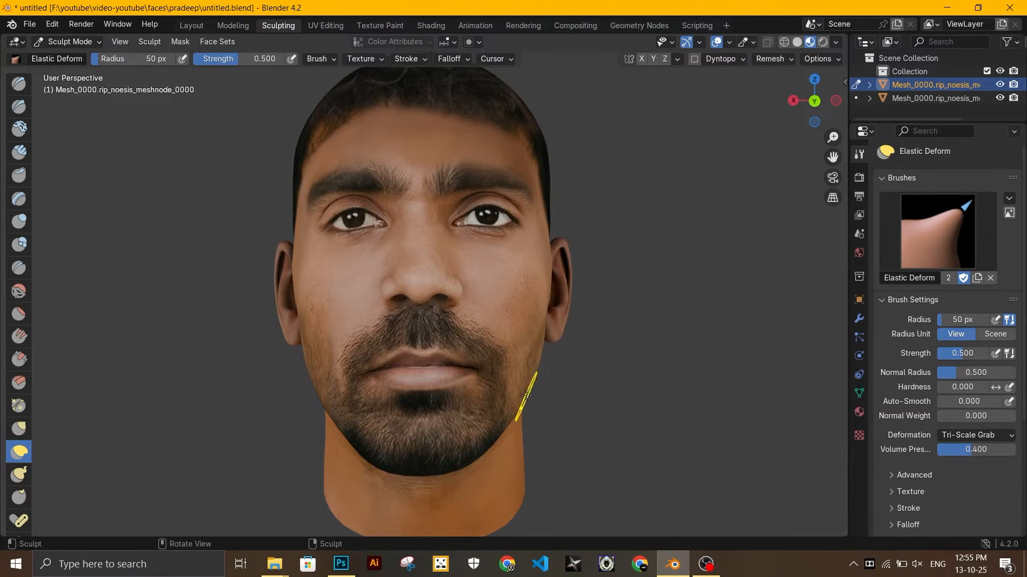
# - Adjust the jaw and cheek contours of the head with the Elastic Deform brush, checking the face from several angles
pyautogui.moveTo(350, 370)
pyautogui.mouseDown(button='middle')
pyautogui.moveTo(320, 394)
pyautogui.moveTo(380, 442)
pyautogui.mouseUp(button='middle')
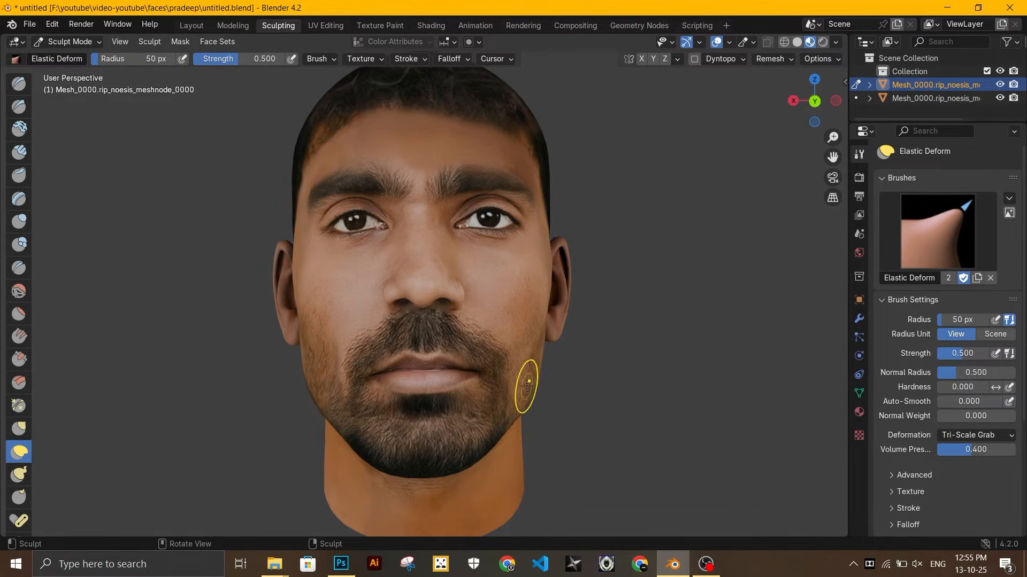
pyautogui.moveTo(519, 413)
pyautogui.mouseDown(button='middle')
pyautogui.moveTo(471, 406)
pyautogui.moveTo(473, 398)
pyautogui.moveTo(491, 424)
pyautogui.moveTo(497, 409)
pyautogui.mouseUp(button='middle')
pyautogui.scroll(-2, 490, 424)
pyautogui.scroll(1, 497, 409)
pyautogui.moveTo(461, 370); pyautogui.dragTo(540, 342, button='middle')
pyautogui.scroll(4, 577, 324)
pyautogui.moveTo(641, 363); pyautogui.dragTo(592, 361, button='middle')
pyautogui.scroll(-3, 592, 362)
# - Return to Object Mode, deselect everything and save the file
pyautogui.click(69, 42)
pyautogui.click(80, 57)
pyautogui.scroll(-3, 516, 316)
pyautogui.click(516, 315)
pyautogui.hotkey('ctrl', 's')
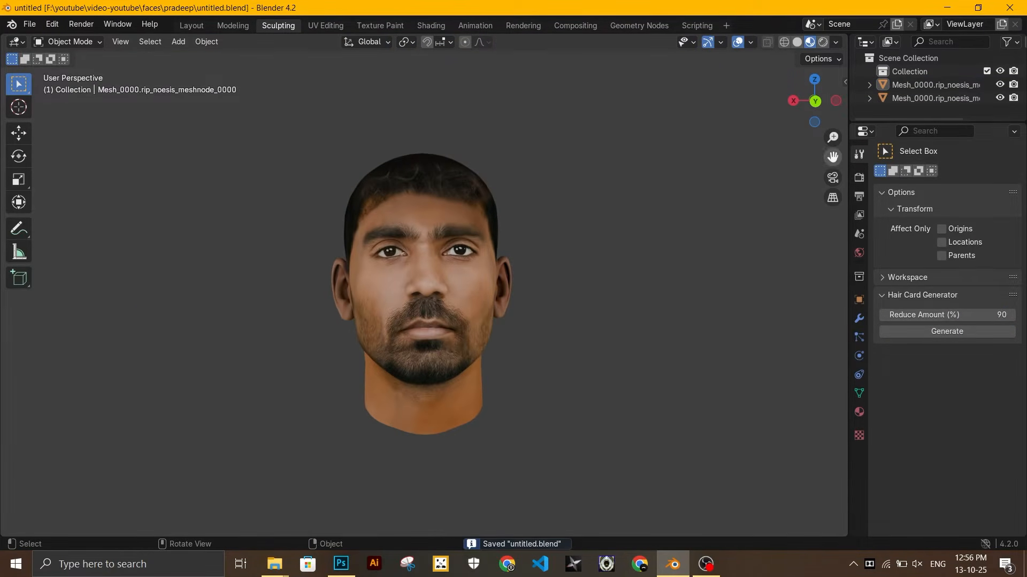
# - Select the scalp mesh and add a particle system of type Hair to it
pyautogui.moveTo(832, 157); pyautogui.dragTo(823, 211)
pyautogui.click(406, 222)
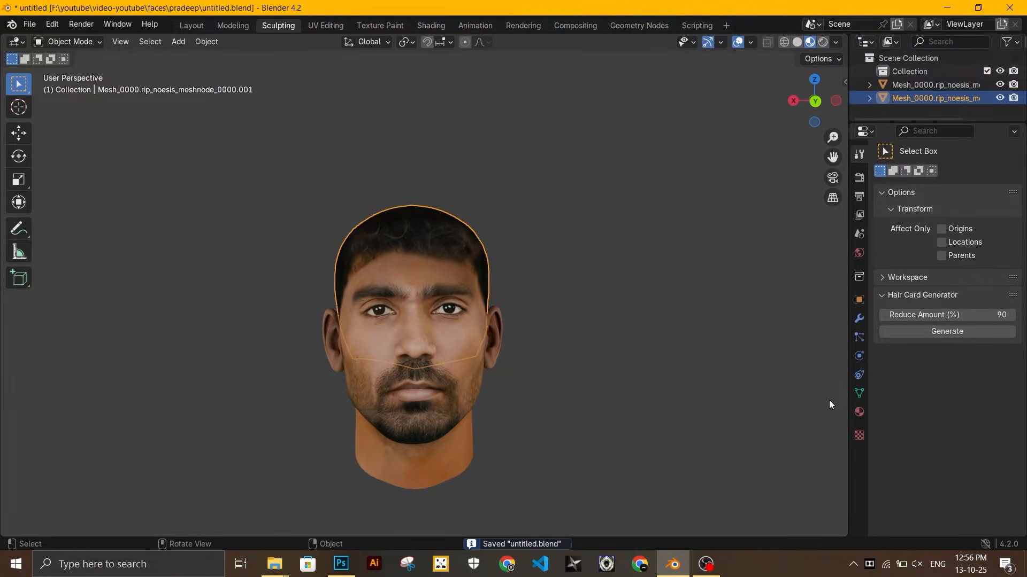
pyautogui.click(859, 394)
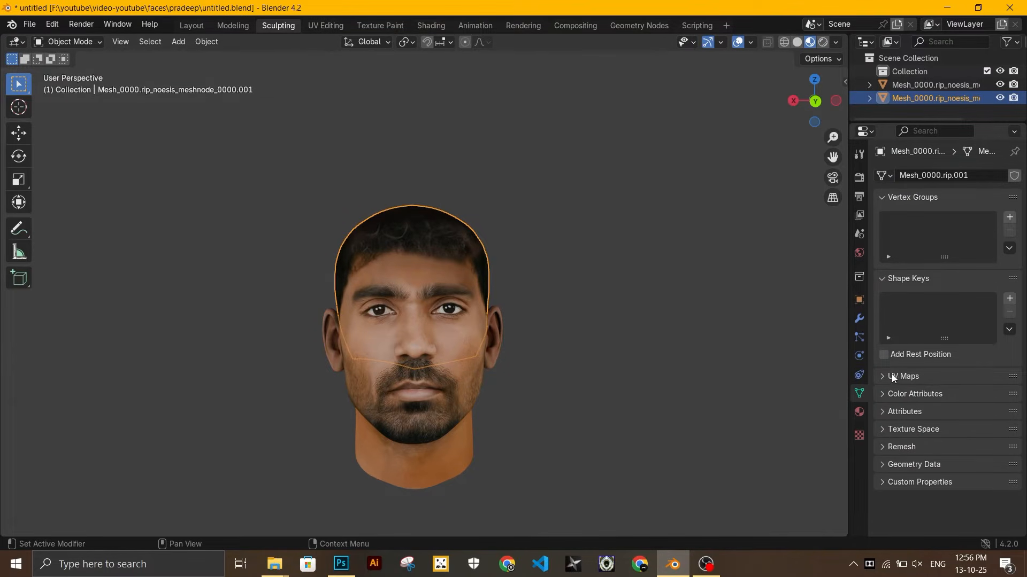
pyautogui.click(859, 338)
pyautogui.click(1015, 175)
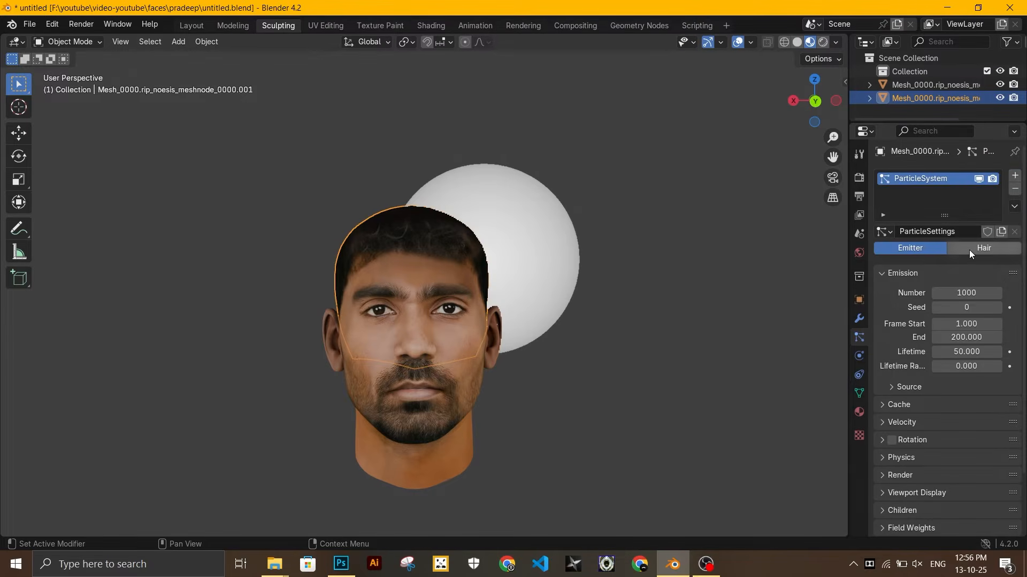
pyautogui.click(984, 248)
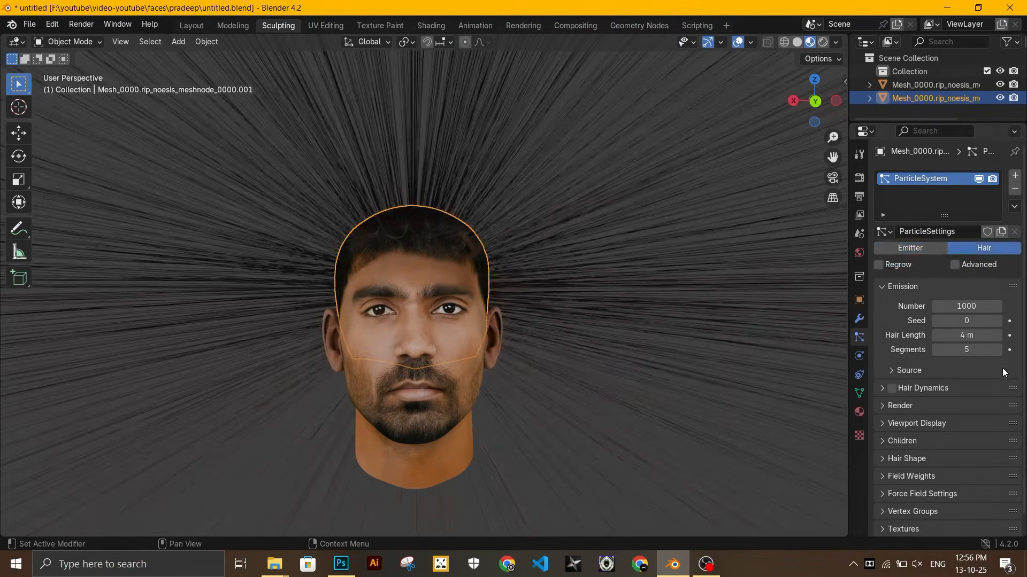
# - Set the hair length of the particle system to 0.08 m
pyautogui.moveTo(957, 335); pyautogui.dragTo(915, 335)
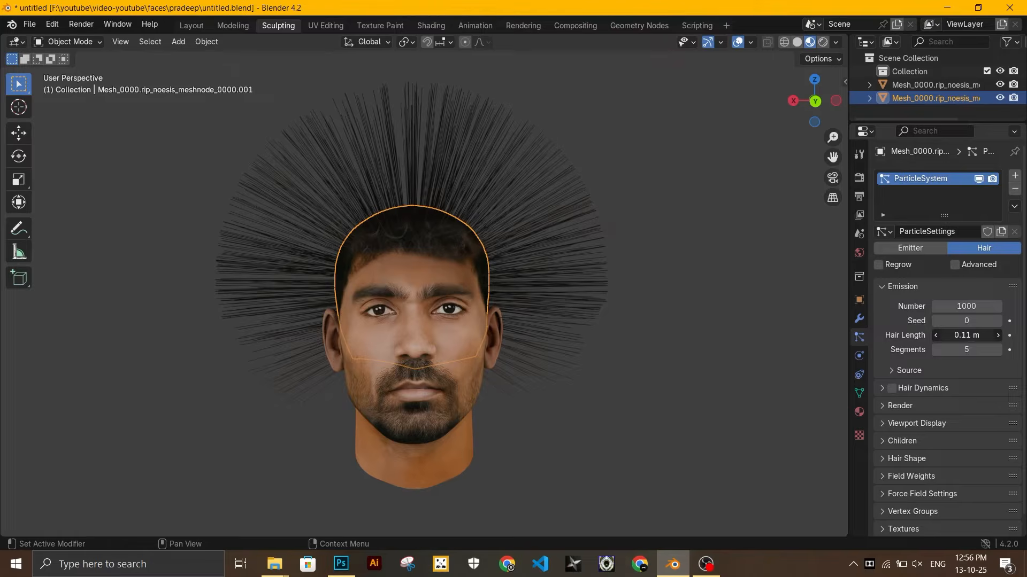
pyautogui.moveTo(915, 336); pyautogui.dragTo(957, 340)
pyautogui.moveTo(564, 314); pyautogui.dragTo(685, 313, button='middle')
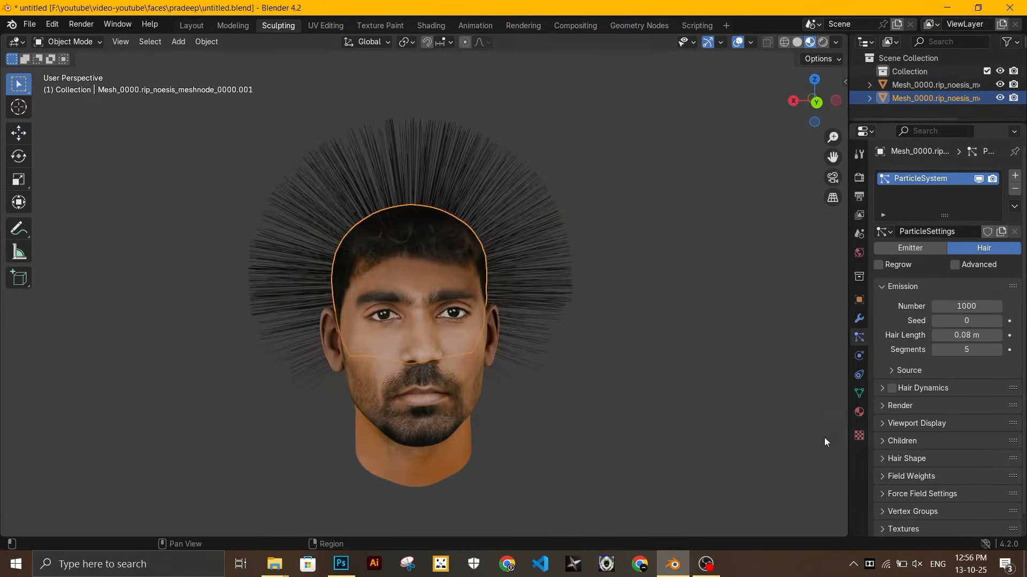
pyautogui.scroll(-1, 888, 451)
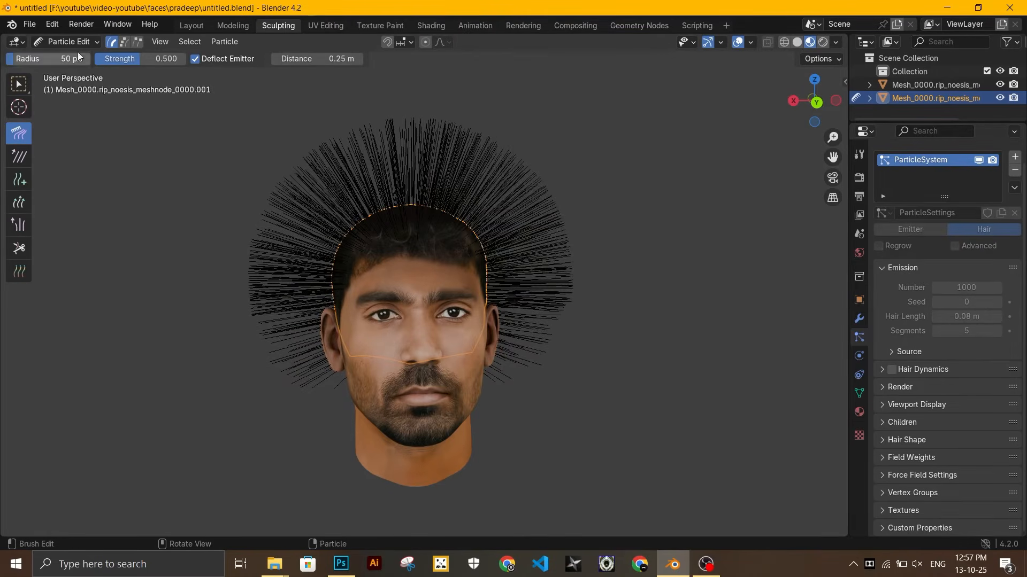
# - Enter Particle Edit and comb the hair down over the sides and back of the head with a 203 px brush radius
pyautogui.moveTo(70, 58); pyautogui.dragTo(95, 59)
pyautogui.moveTo(503, 203); pyautogui.dragTo(527, 440)
pyautogui.moveTo(331, 187); pyautogui.dragTo(292, 300)
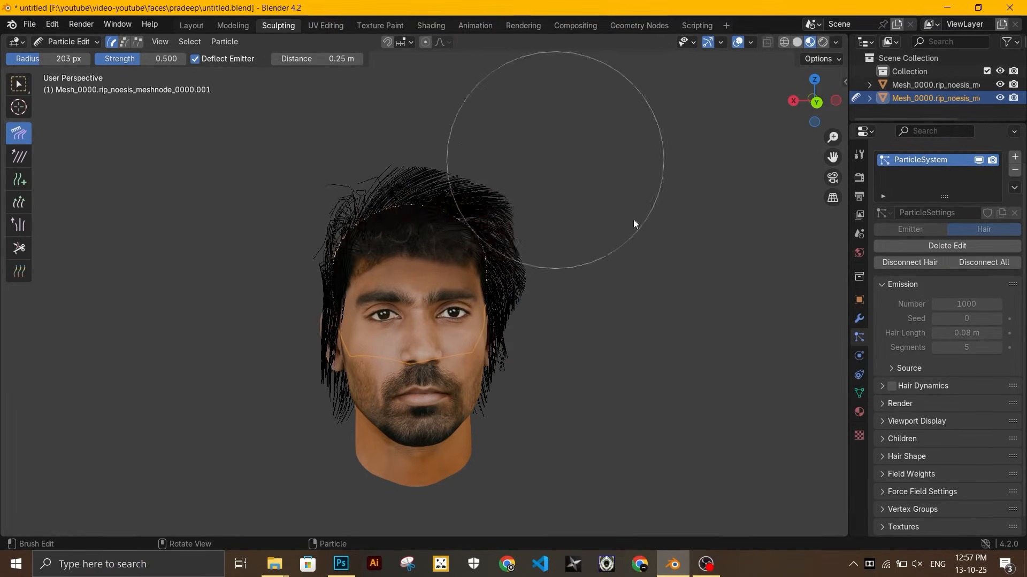
pyautogui.moveTo(483, 321); pyautogui.dragTo(305, 323, button='middle')
pyautogui.moveTo(305, 323); pyautogui.dragTo(377, 219)
pyautogui.moveTo(494, 165); pyautogui.dragTo(316, 378)
pyautogui.moveTo(529, 224); pyautogui.dragTo(641, 436)
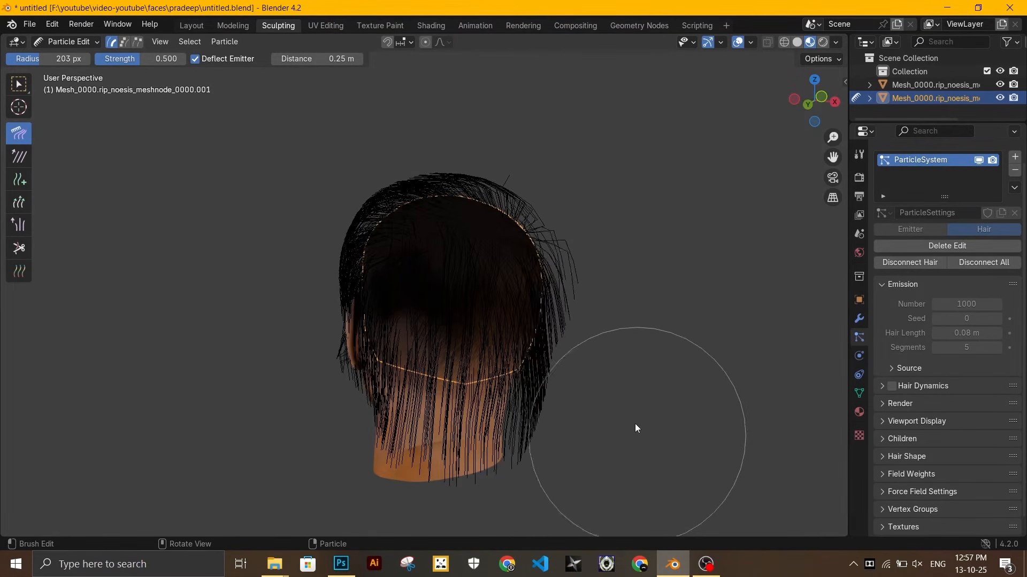
# - Comb the front and side strands more finely with a brush radius of 103 px
pyautogui.moveTo(481, 374); pyautogui.dragTo(582, 288, button='middle')
pyautogui.moveTo(70, 58); pyautogui.dragTo(52, 59)
pyautogui.moveTo(316, 165)
pyautogui.mouseDown()
pyautogui.moveTo(272, 214)
pyautogui.moveTo(264, 183)
pyautogui.moveTo(245, 429)
pyautogui.mouseUp()
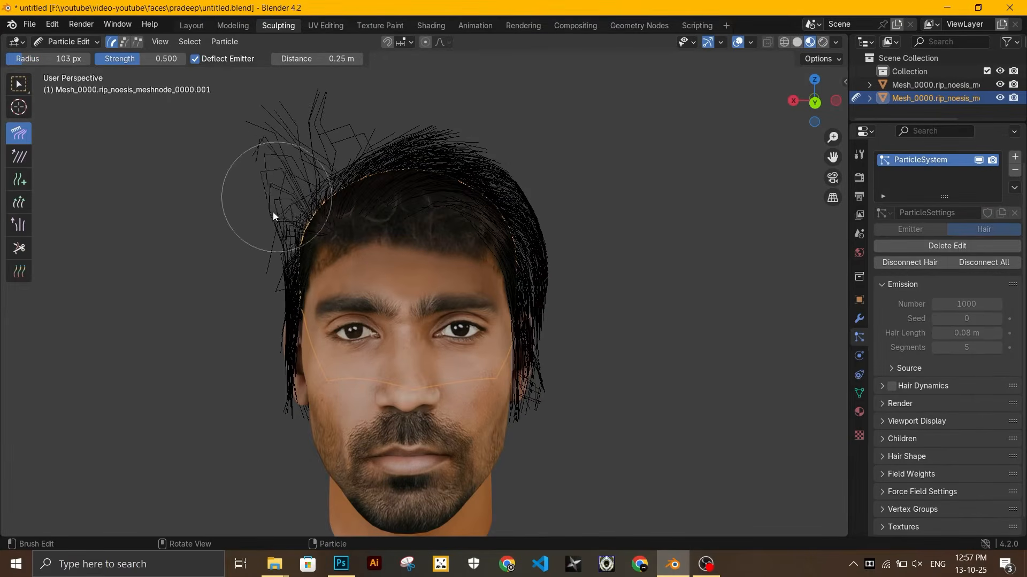
pyautogui.moveTo(289, 230); pyautogui.dragTo(332, 185)
# - Return to Object Mode and run Fix Hair on the scalp hair with the color #000000
pyautogui.moveTo(420, 213); pyautogui.dragTo(516, 448, button='middle')
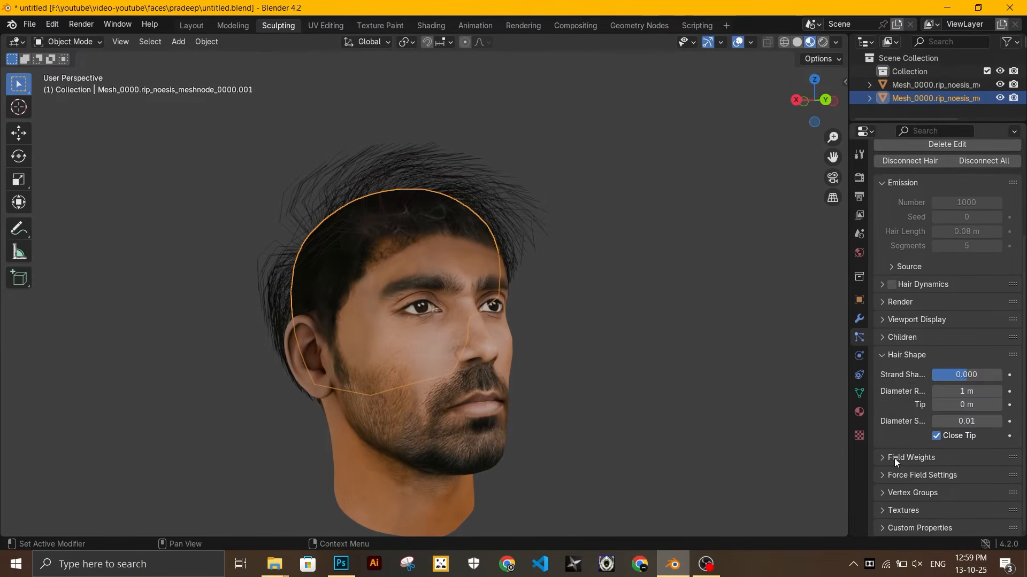
pyautogui.press('n')
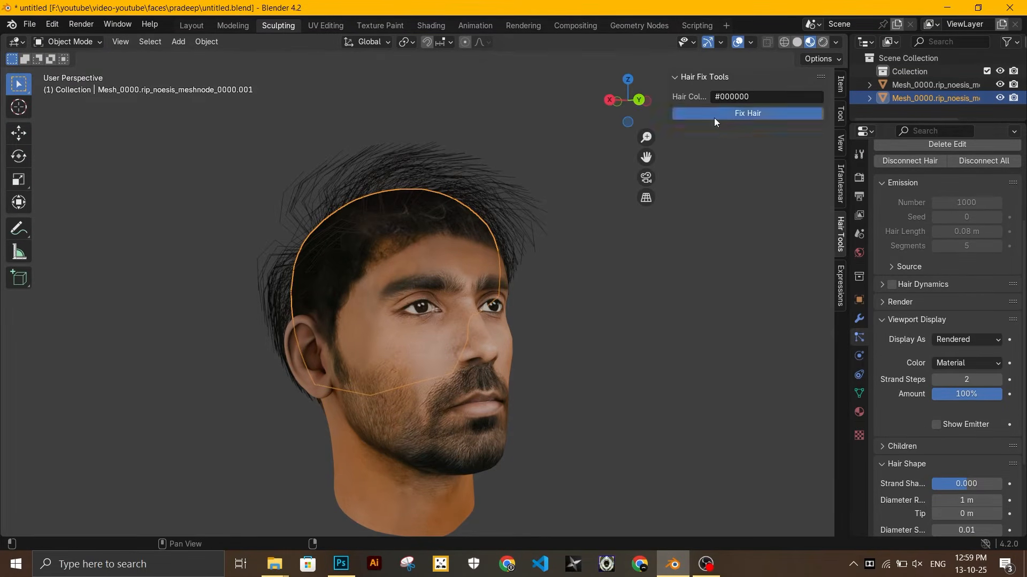
pyautogui.click(717, 113)
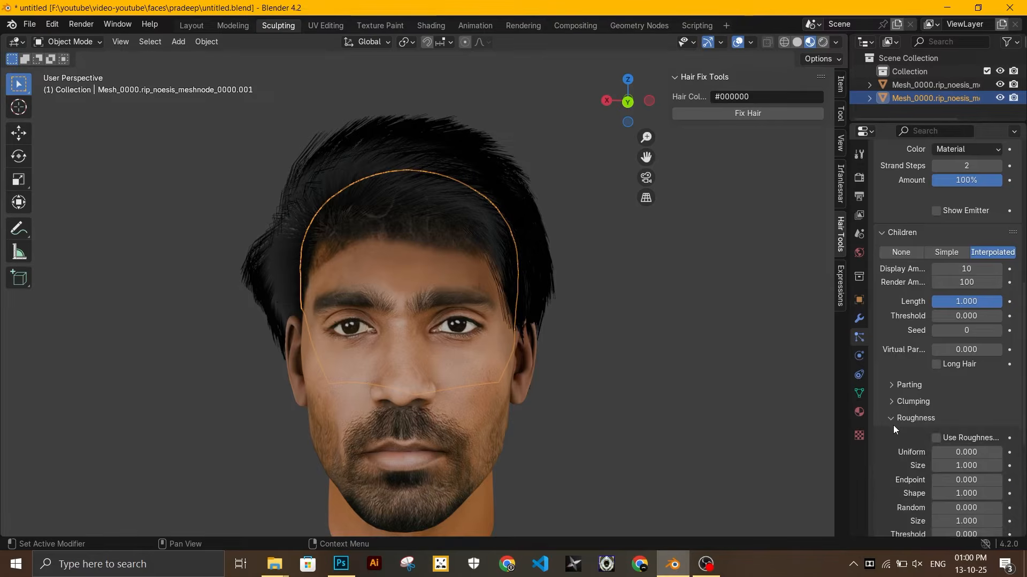
# - Set the kink type of the hair children to Curl with an amplitude of 0.06 m
pyautogui.scroll(-5, 893, 424)
pyautogui.click(892, 396)
pyautogui.click(975, 417)
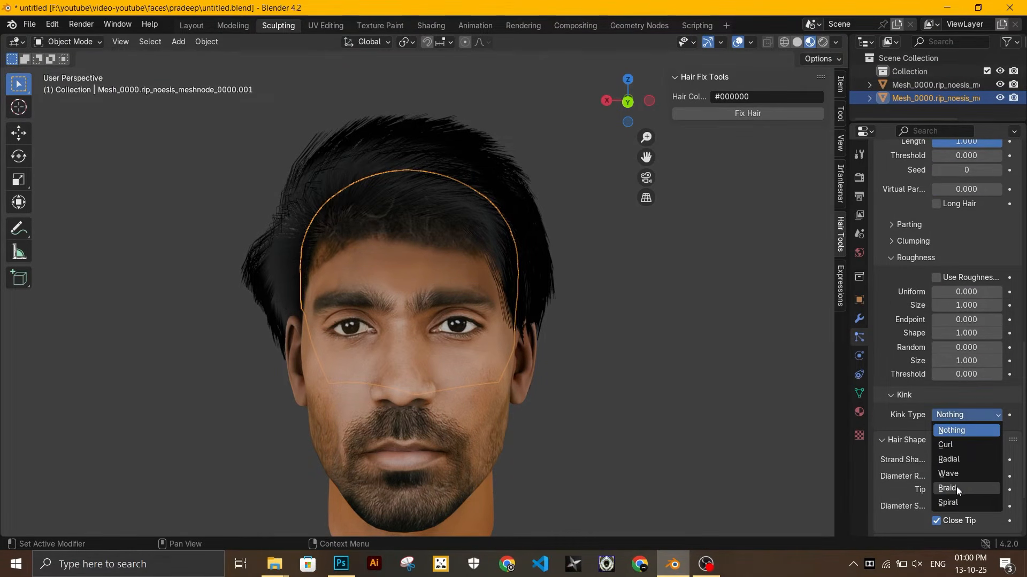
pyautogui.click(956, 445)
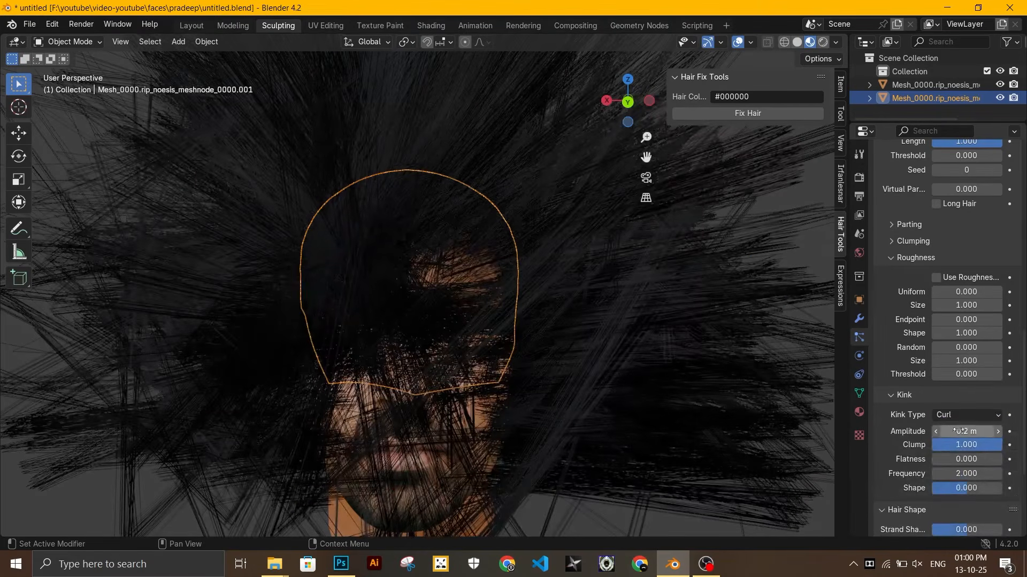
pyautogui.moveTo(952, 432); pyautogui.dragTo(933, 436)
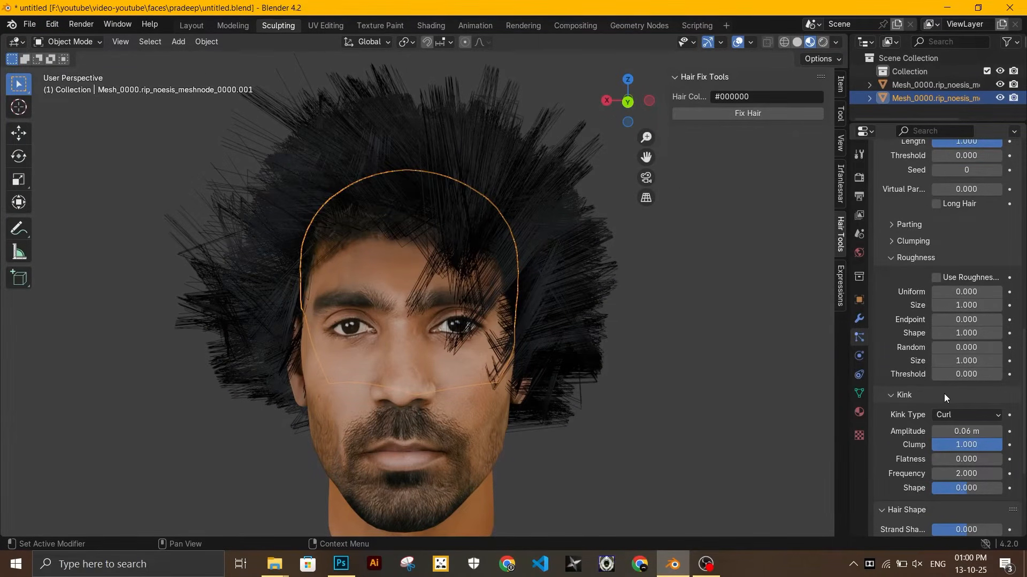
# - Raise the viewport strand steps of the hair to 7 so the curls display smoothly
pyautogui.scroll(10, 923, 196)
pyautogui.click(999, 318)
pyautogui.click(999, 318)
pyautogui.click(999, 318)
pyautogui.click(999, 318)
pyautogui.click(999, 318)
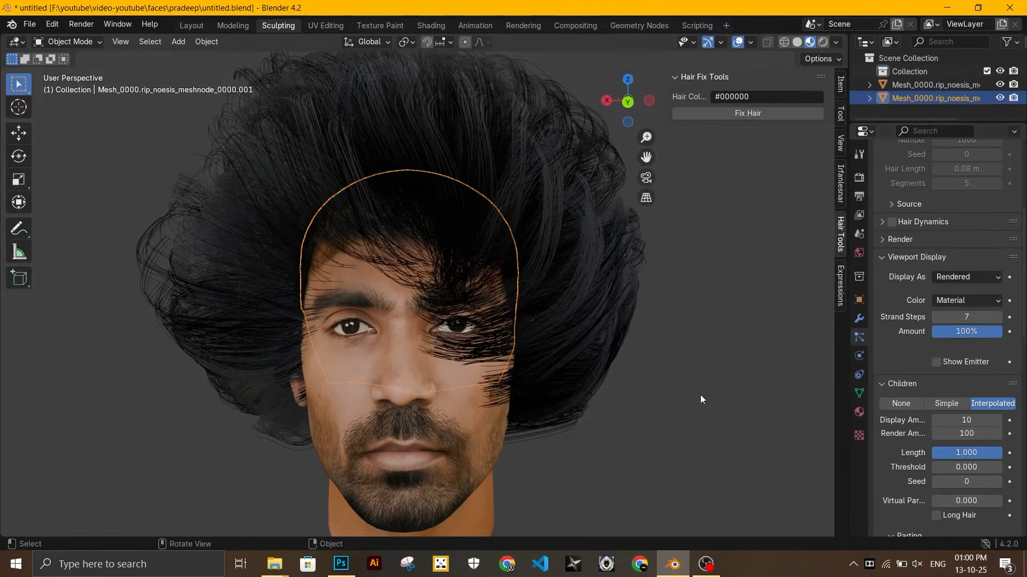
pyautogui.moveTo(582, 373)
pyautogui.mouseDown(button='middle')
pyautogui.moveTo(479, 373)
pyautogui.moveTo(591, 341)
pyautogui.moveTo(570, 357)
pyautogui.mouseUp(button='middle')
# - Reduce the curl amplitude to 0.01 m and set child clumping to 0.567 with shape -0.060
pyautogui.scroll(-15, 958, 452)
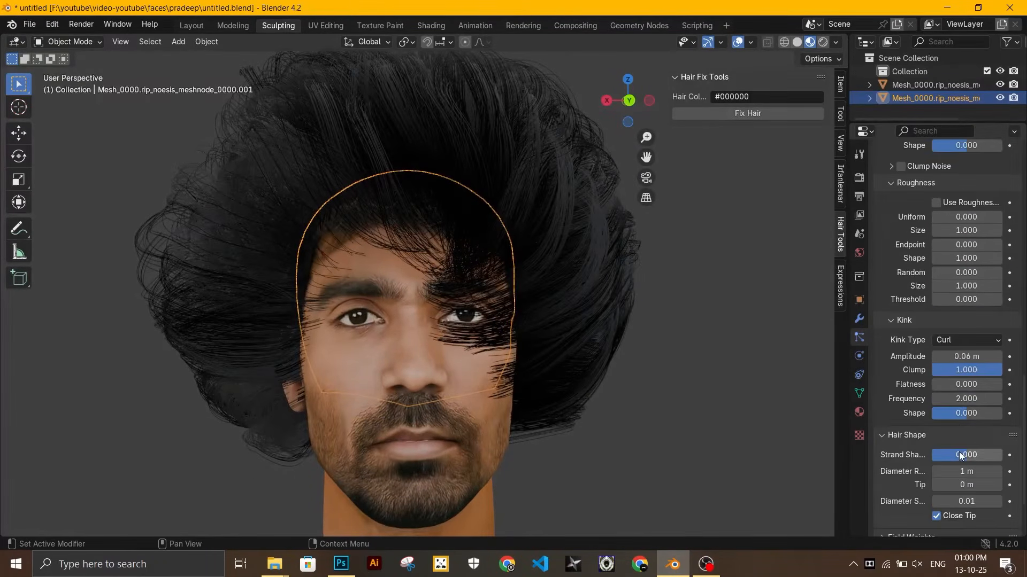
pyautogui.scroll(-2, 948, 379)
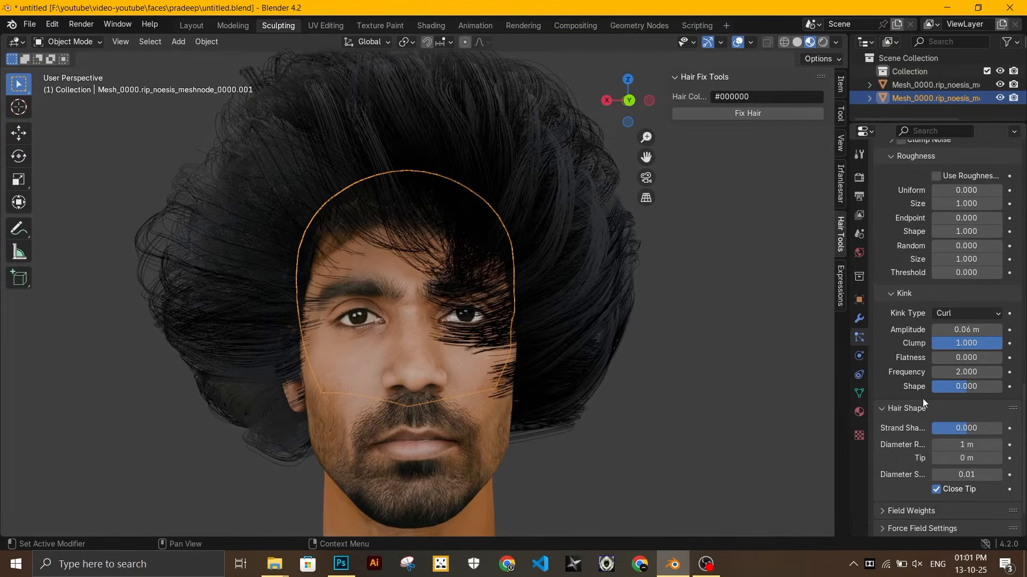
pyautogui.click(937, 330)
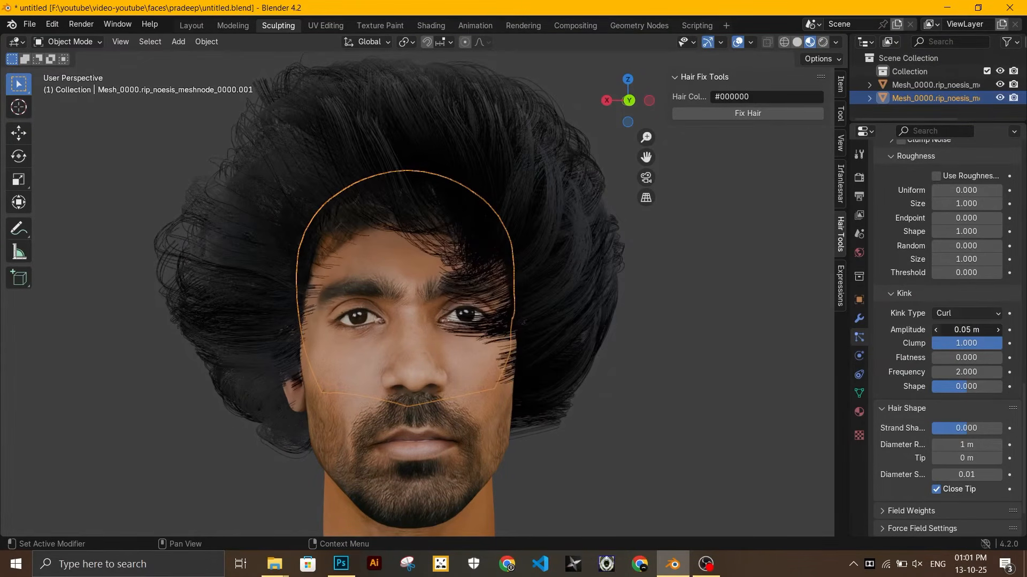
pyautogui.click(937, 330)
pyautogui.moveTo(615, 363); pyautogui.dragTo(563, 375, button='middle')
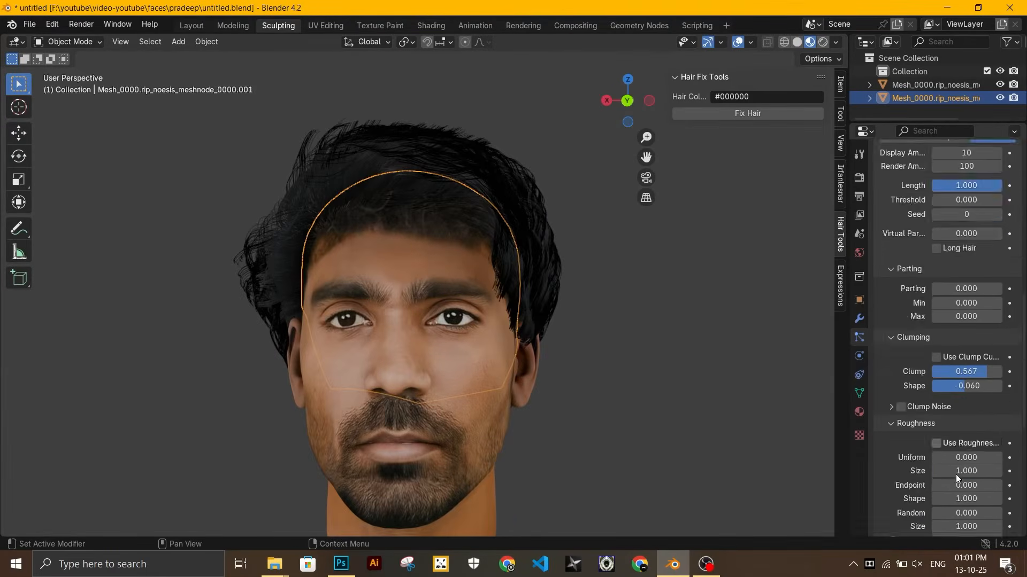
# - Set random roughness to 0.017 and the curl's amplitude to 0.04 m, clump 0.799, flatness 0.269, frequency 2.270 and shape 0.224
pyautogui.scroll(-5, 955, 474)
pyautogui.moveTo(937, 355); pyautogui.dragTo(930, 355)
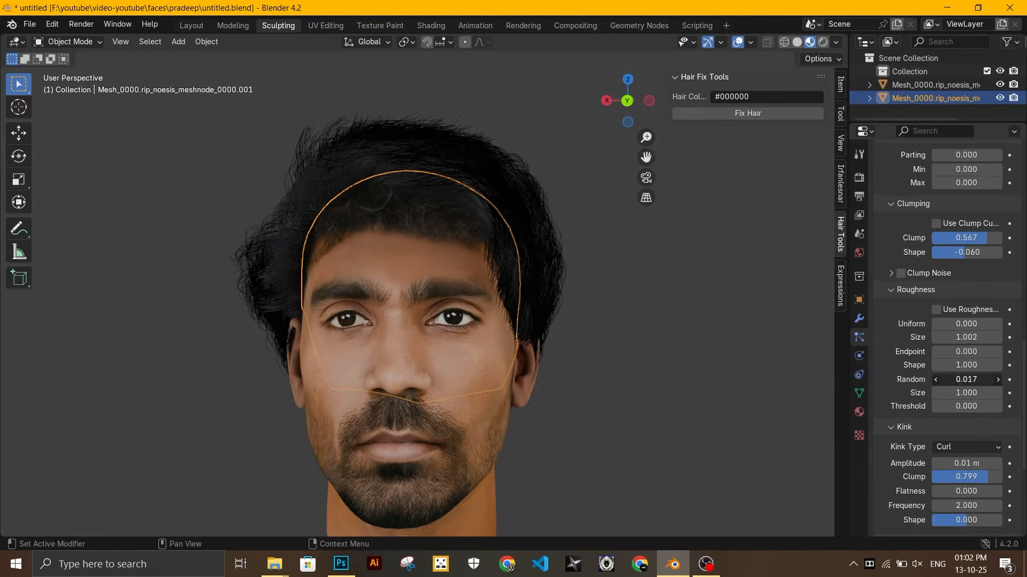
pyautogui.scroll(-3, 955, 375)
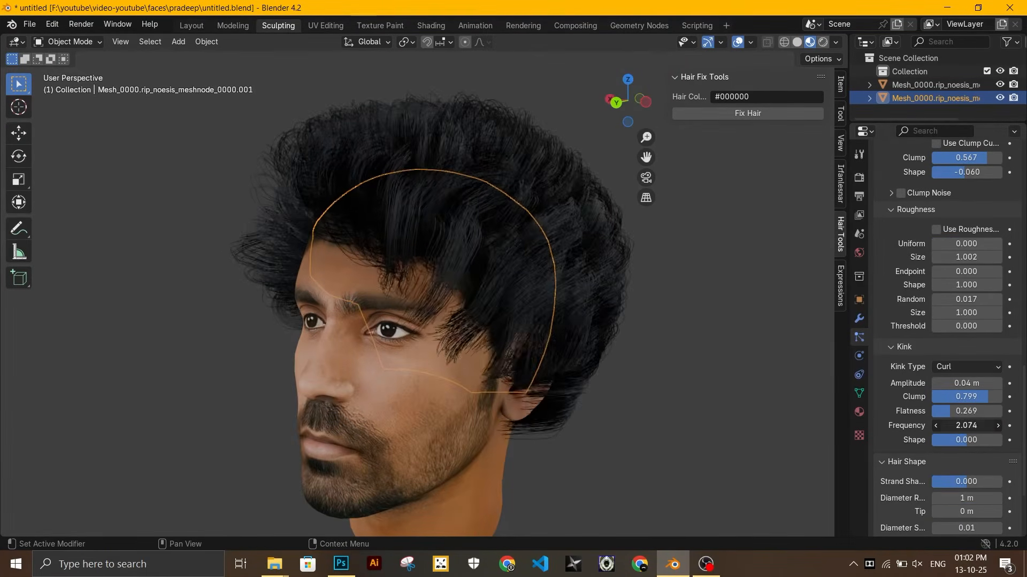
pyautogui.moveTo(567, 347); pyautogui.dragTo(642, 358, button='middle')
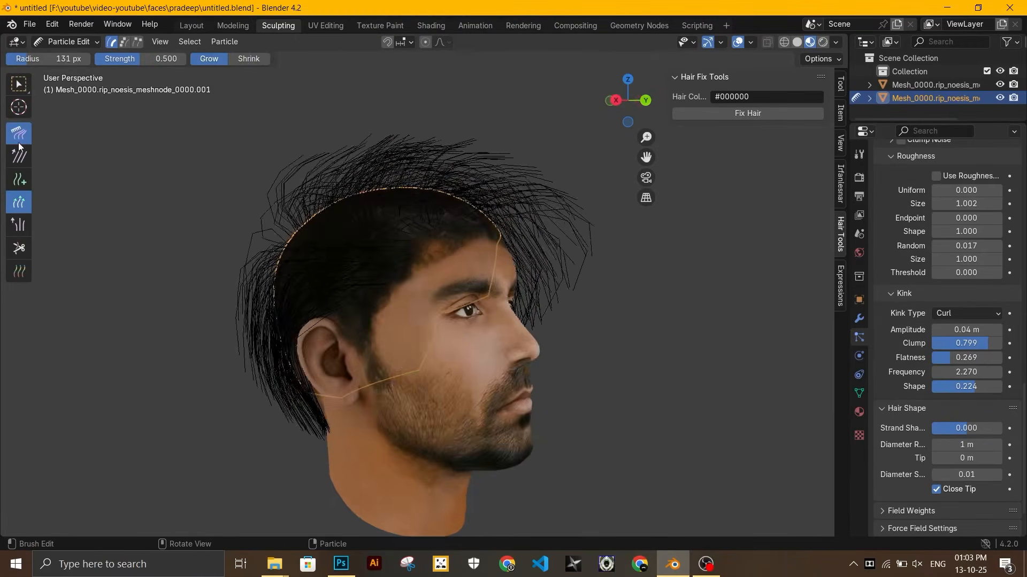
# - Reshape the hair strands with the Length, Cut and Comb brushes in Particle Edit, and return to Object Mode
pyautogui.click(20, 202)
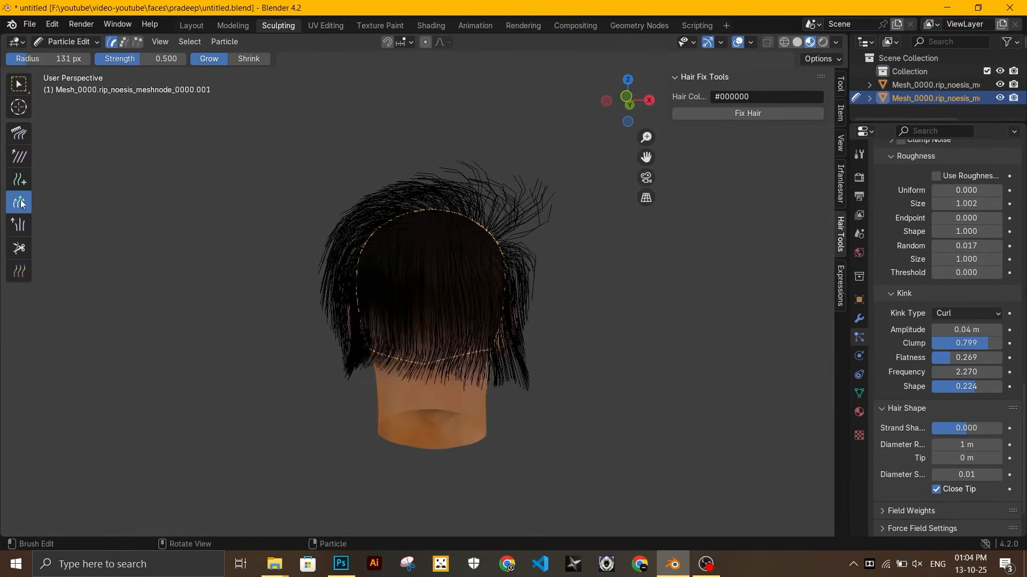
pyautogui.click(19, 248)
pyautogui.moveTo(454, 428)
pyautogui.mouseDown(button='middle')
pyautogui.moveTo(540, 439)
pyautogui.moveTo(570, 272)
pyautogui.moveTo(469, 197)
pyautogui.moveTo(540, 456)
pyautogui.moveTo(534, 411)
pyautogui.moveTo(816, 426)
pyautogui.mouseUp(button='middle')
pyautogui.click(18, 133)
pyautogui.scroll(3, 540, 456)
pyautogui.scroll(-3, 540, 455)
pyautogui.scroll(8, 919, 427)
pyautogui.hotkey('ctrl', 'Tab')
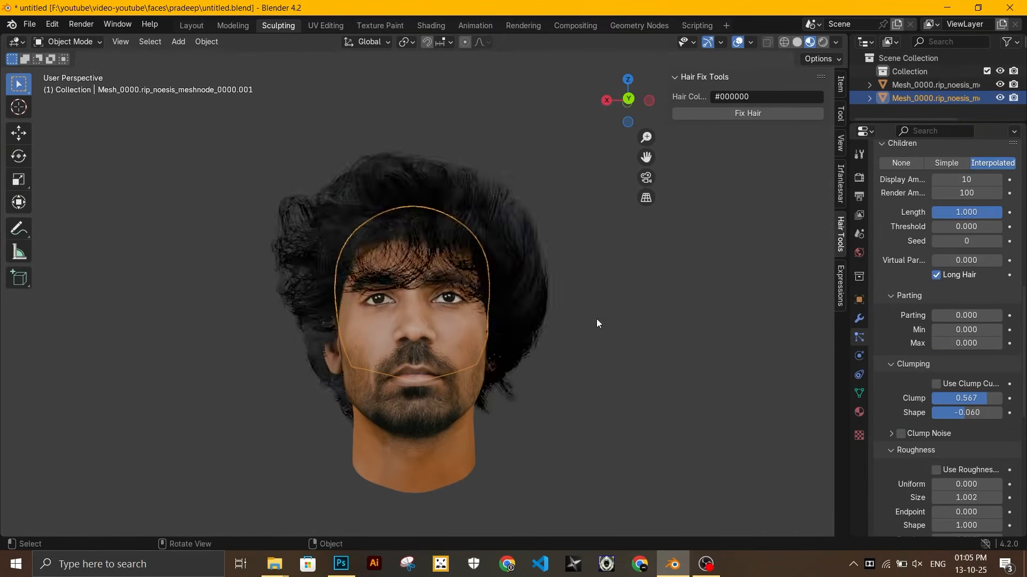
# - Reduce the length value of the hair children and check the hairstyle from another angle
pyautogui.scroll(1, 627, 323)
pyautogui.moveTo(989, 212); pyautogui.dragTo(957, 213)
pyautogui.moveTo(802, 385)
pyautogui.mouseDown(button='middle')
pyautogui.moveTo(623, 394)
pyautogui.moveTo(455, 374)
pyautogui.mouseUp(button='middle')
# - Add new strands to the scalp in Particle Edit and lengthen hair using the Length brush with a smaller radius
pyautogui.hotkey('ctrl', 'Tab')
pyautogui.click(19, 179)
pyautogui.scroll(3, 453, 325)
pyautogui.moveTo(454, 268)
pyautogui.mouseDown(button='middle')
pyautogui.moveTo(453, 325)
pyautogui.moveTo(551, 210)
pyautogui.mouseUp(button='middle')
pyautogui.click(19, 133)
pyautogui.click(19, 202)
pyautogui.moveTo(46, 63); pyautogui.dragTo(41, 63)
# - Comb the strands into shape from several angles, alternating with Object Mode to check the rendered hairstyle
pyautogui.click(18, 133)
pyautogui.moveTo(246, 385); pyautogui.dragTo(426, 351, button='middle')
pyautogui.moveTo(426, 351); pyautogui.dragTo(316, 241)
pyautogui.moveTo(317, 241); pyautogui.dragTo(372, 268, button='middle')
pyautogui.scroll(7, 919, 321)
pyautogui.hotkey('ctrl', 'Tab')
pyautogui.hotkey('alt', 'a')
pyautogui.moveTo(375, 415); pyautogui.dragTo(492, 415, button='middle')
pyautogui.hotkey('ctrl', 'Tab')
pyautogui.scroll(1, 493, 415)
pyautogui.hotkey('ctrl', 'Tab')
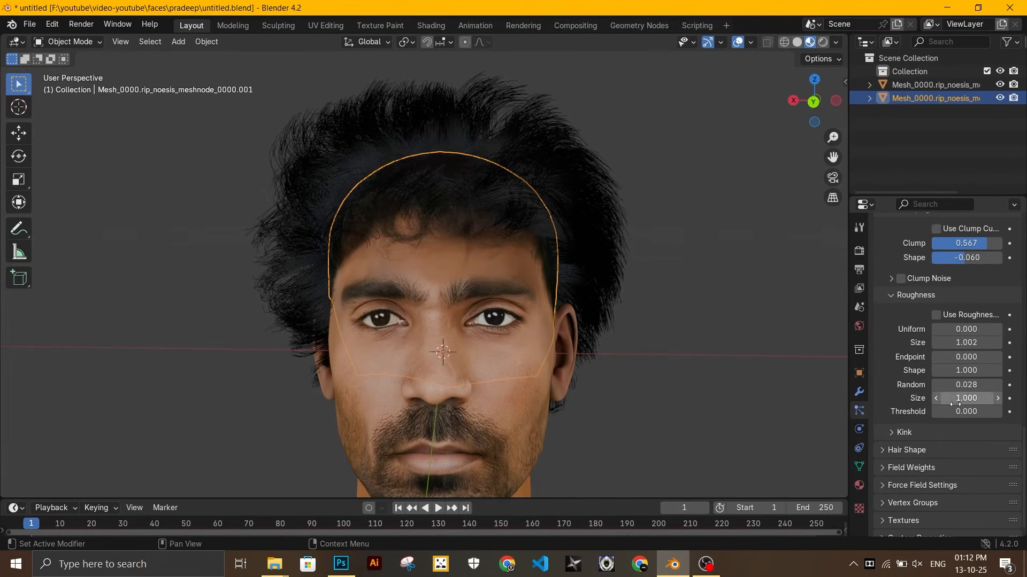
# - Raise the curl kink amplitude by one increment and lower the kink's clump value
pyautogui.click(944, 432)
pyautogui.scroll(-4, 962, 428)
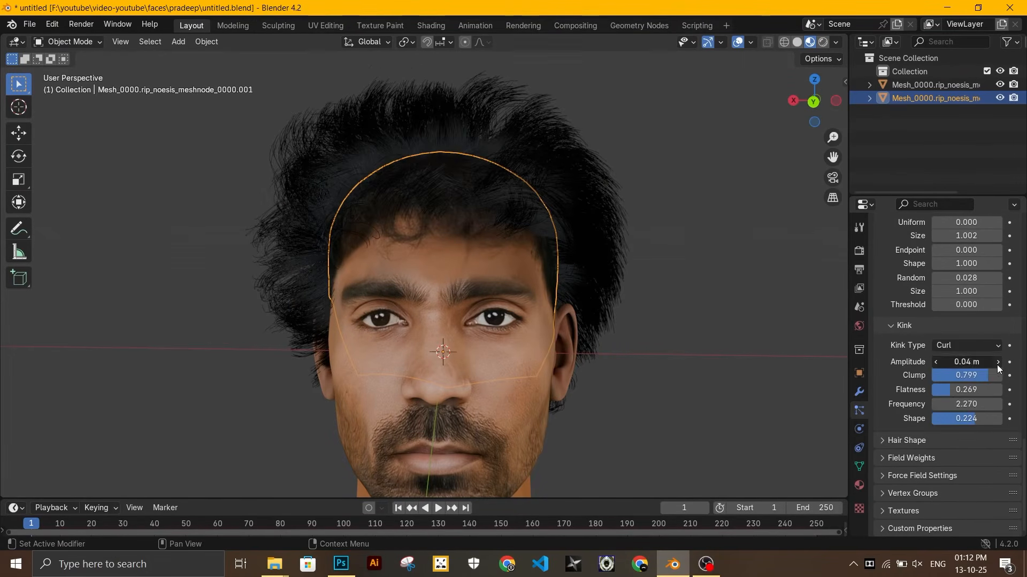
pyautogui.click(996, 363)
pyautogui.moveTo(990, 376); pyautogui.dragTo(972, 404)
pyautogui.moveTo(616, 351); pyautogui.dragTo(627, 367, button='middle')
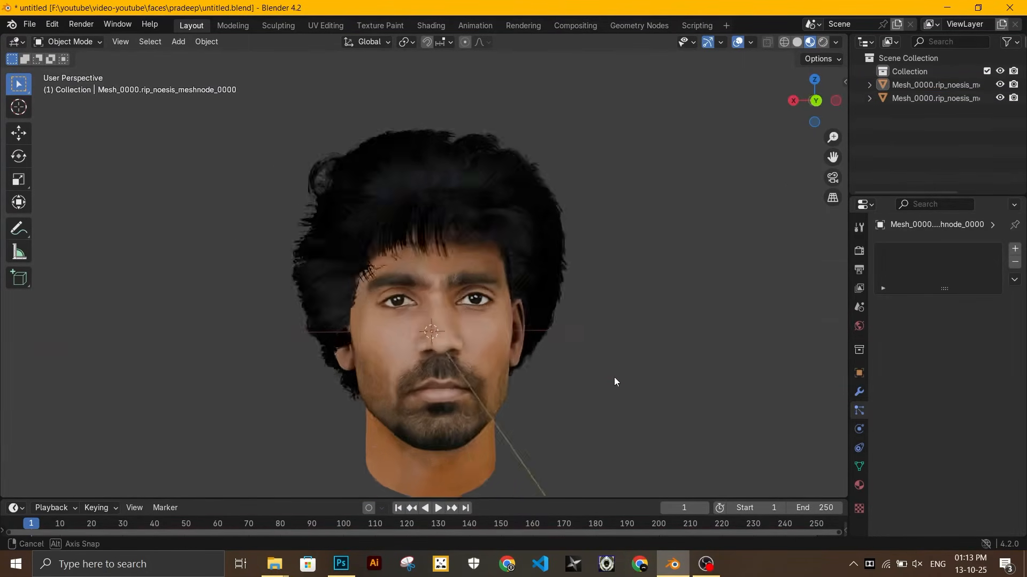
# - Save the file and refine the scalp hair in Particle Edit, checking it from the side
pyautogui.hotkey('ctrl', 's')
pyautogui.hotkey('ctrl', 'Tab')
pyautogui.moveTo(384, 406)
pyautogui.mouseDown(button='middle')
pyautogui.moveTo(454, 272)
pyautogui.moveTo(684, 322)
pyautogui.moveTo(508, 415)
pyautogui.moveTo(612, 362)
pyautogui.moveTo(479, 182)
pyautogui.moveTo(582, 395)
pyautogui.mouseUp(button='middle')
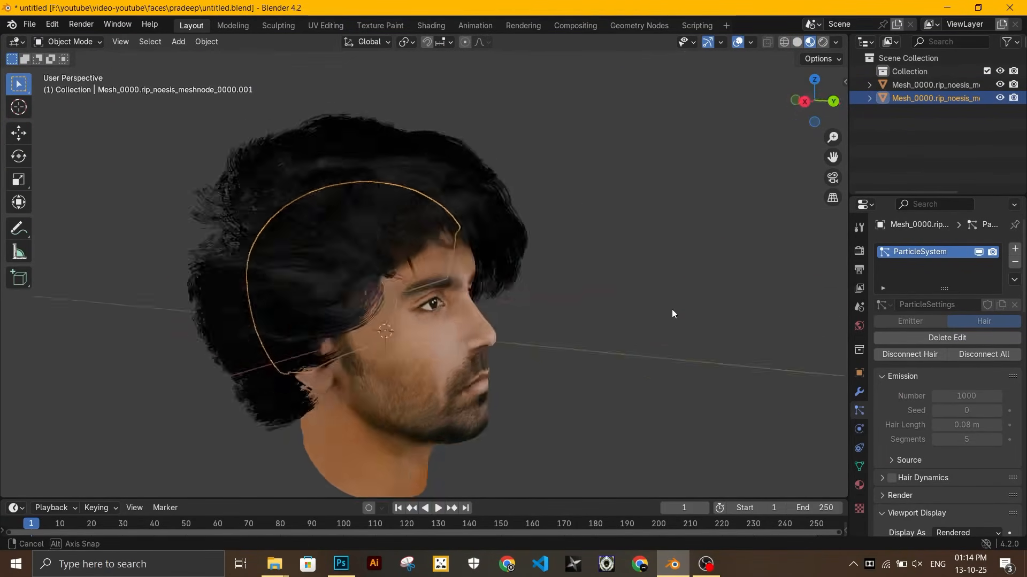
# - Refine the scalp hair in Particle Edit, returning to Object Mode to check the rendered shape
pyautogui.moveTo(671, 309); pyautogui.dragTo(561, 358, button='middle')
pyautogui.click(64, 42)
pyautogui.click(85, 143)
pyautogui.hotkey('ctrl', 'Tab')
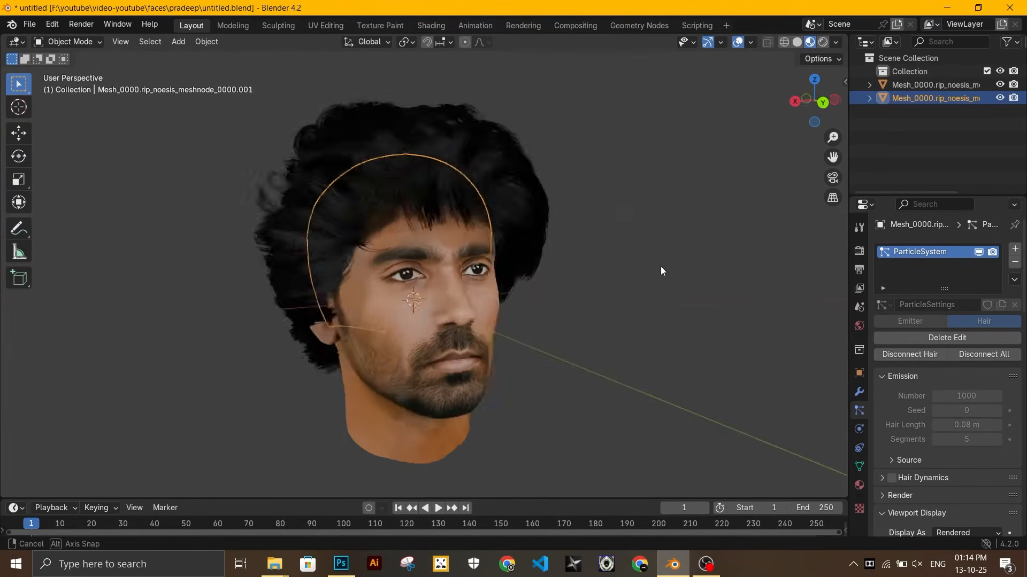
# - Set the hair roughness endpoint to 0.002 and the curl kink amplitude to 0.03 m
pyautogui.scroll(-20, 941, 374)
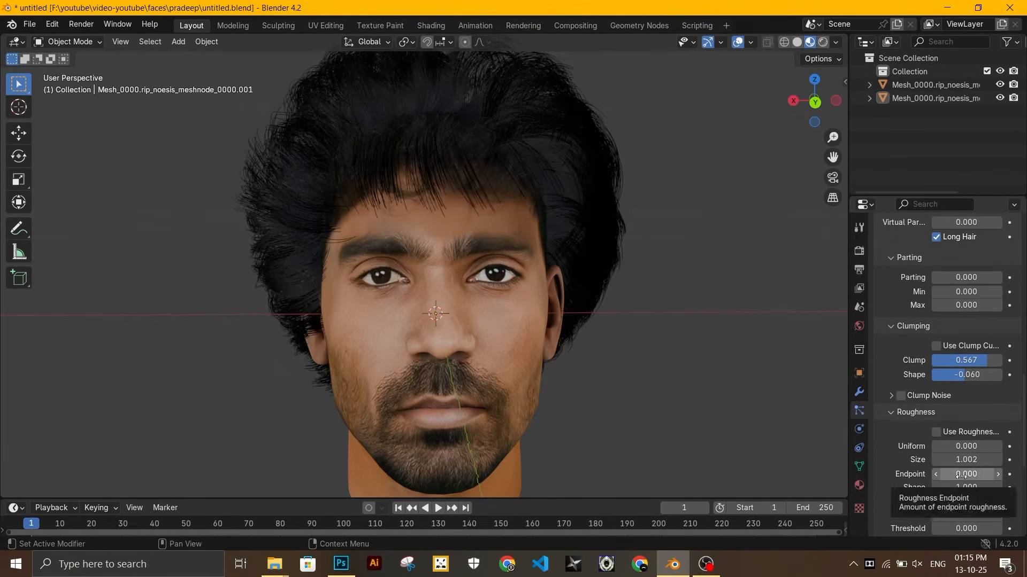
pyautogui.scroll(-2, 996, 471)
pyautogui.scroll(-5, 998, 449)
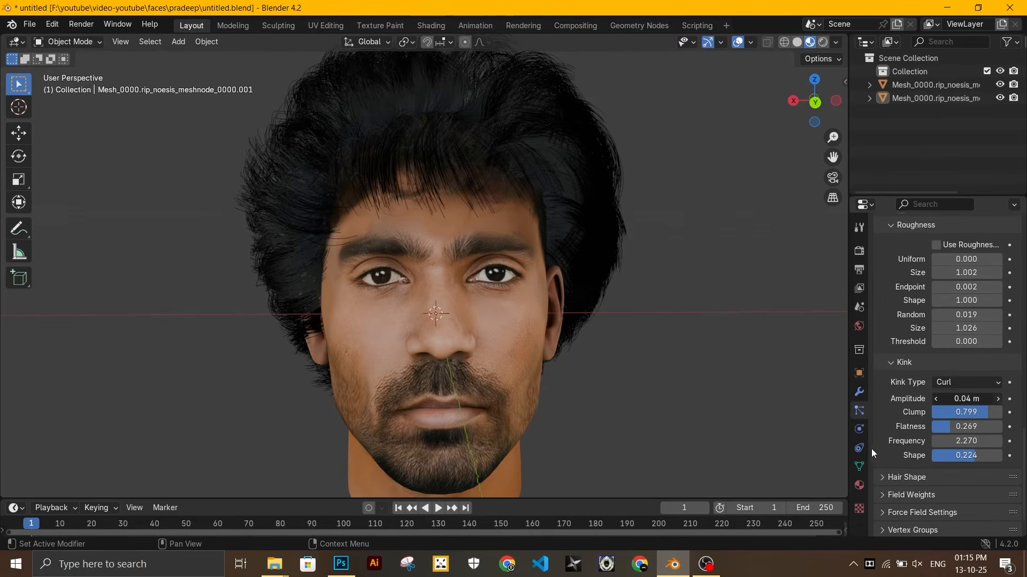
pyautogui.click(935, 399)
pyautogui.moveTo(966, 417); pyautogui.dragTo(978, 417)
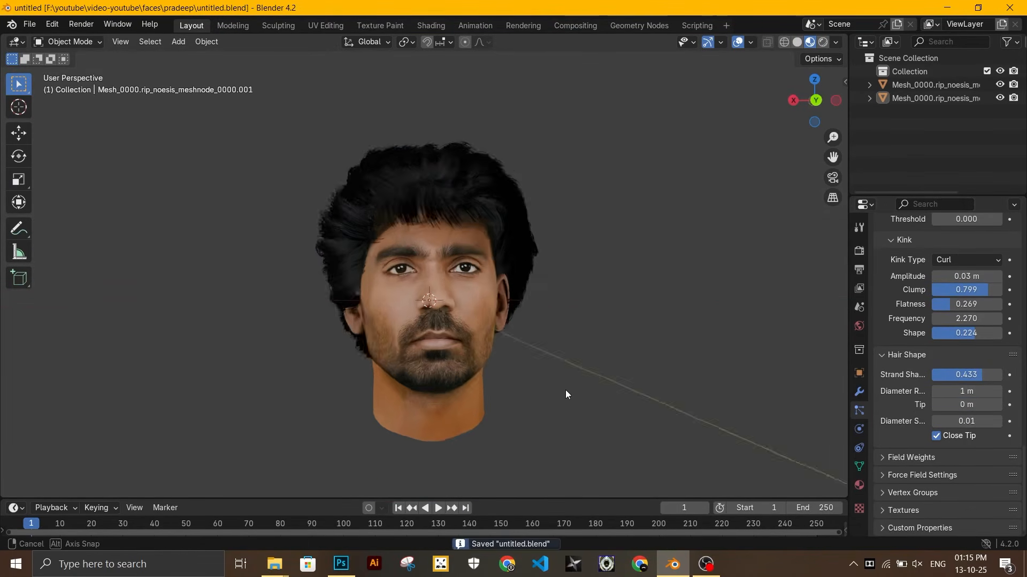
# - Select the scalp mesh and adjust the last dark stop of its hair material's Color Ramp in the Shader Editor
pyautogui.click(492, 127)
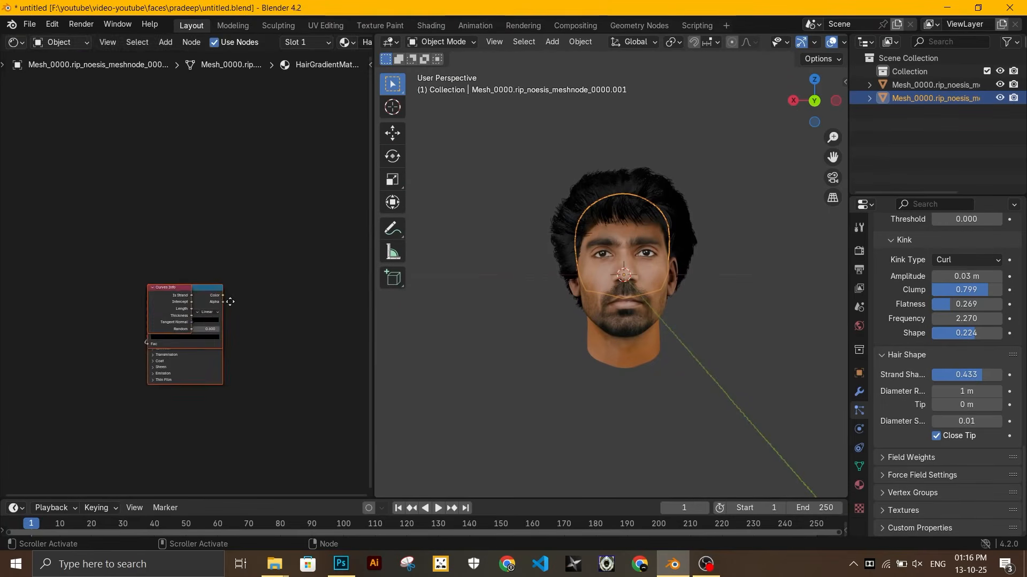
pyautogui.scroll(4, 230, 302)
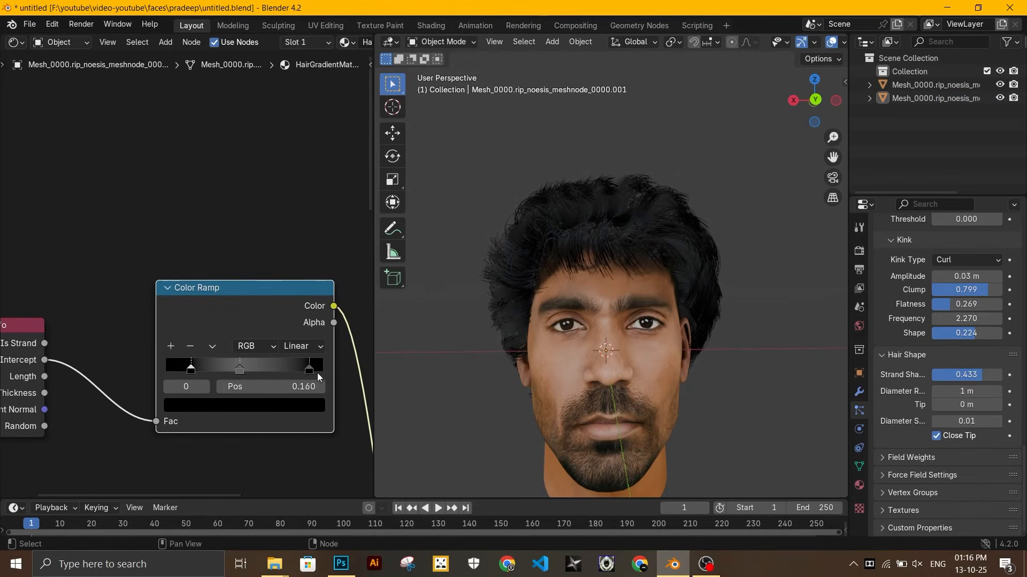
pyautogui.moveTo(316, 373); pyautogui.dragTo(515, 304)
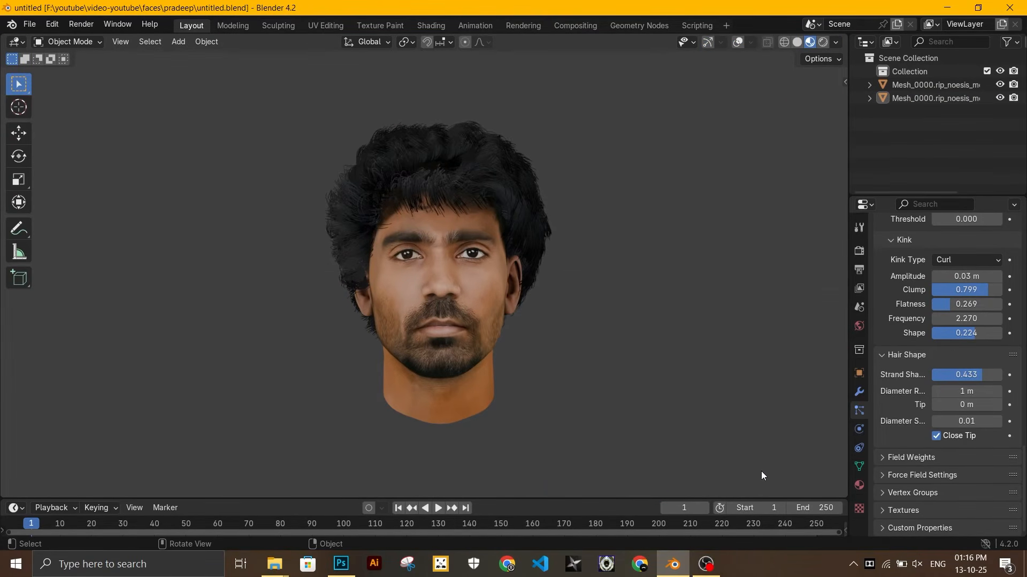
# - Inspect the finished head and hairstyle from the front and both sides, including close-ups of the face and ears
pyautogui.moveTo(761, 472); pyautogui.dragTo(452, 442, button='middle')
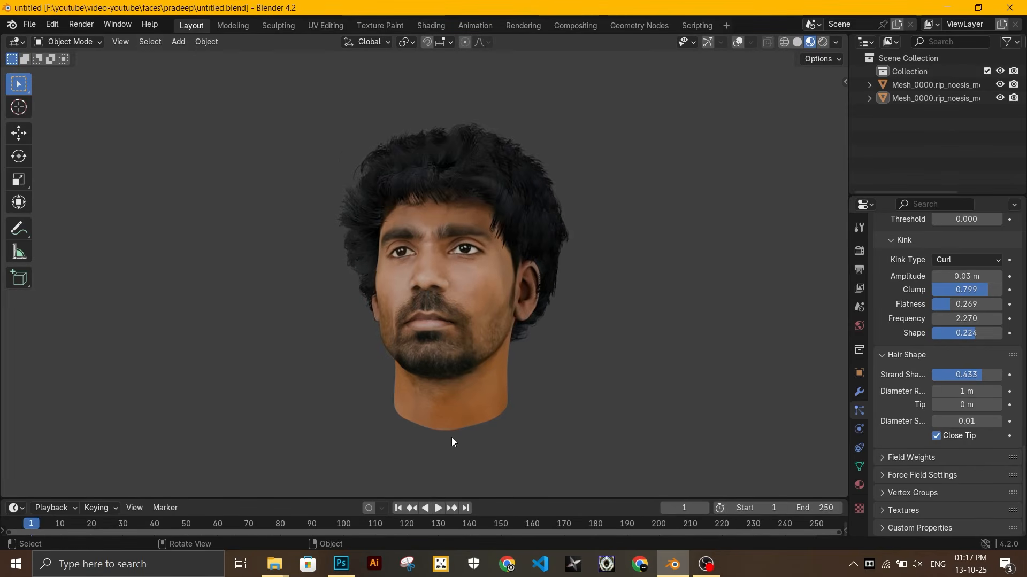
pyautogui.scroll(3, 451, 442)
pyautogui.scroll(3, 605, 446)
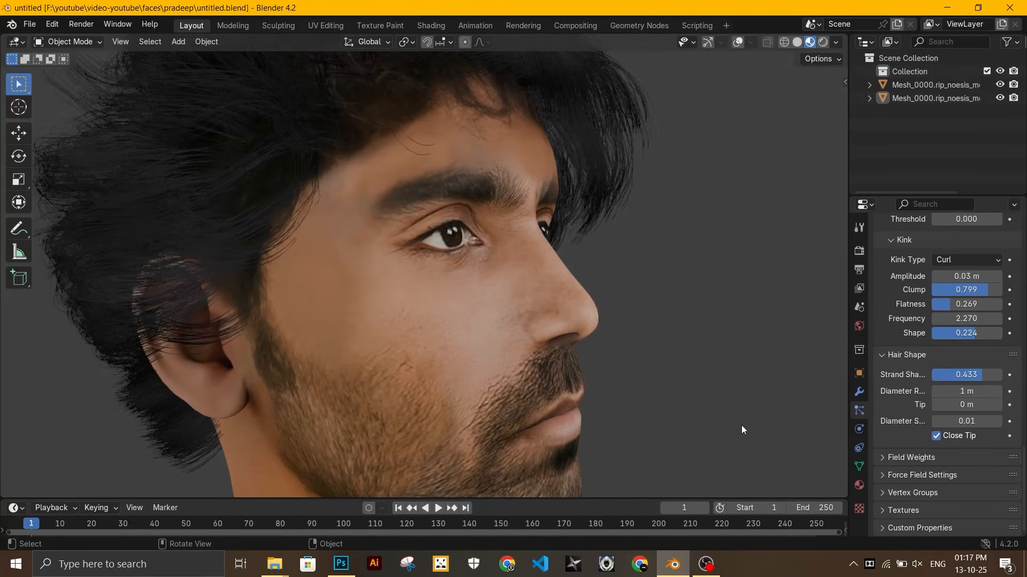
pyautogui.scroll(-3, 741, 430)
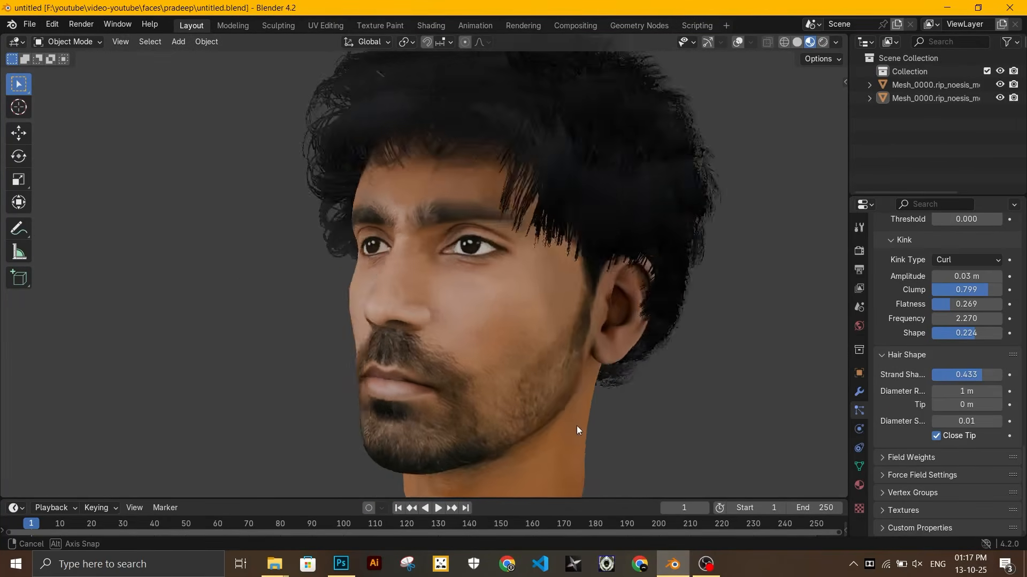